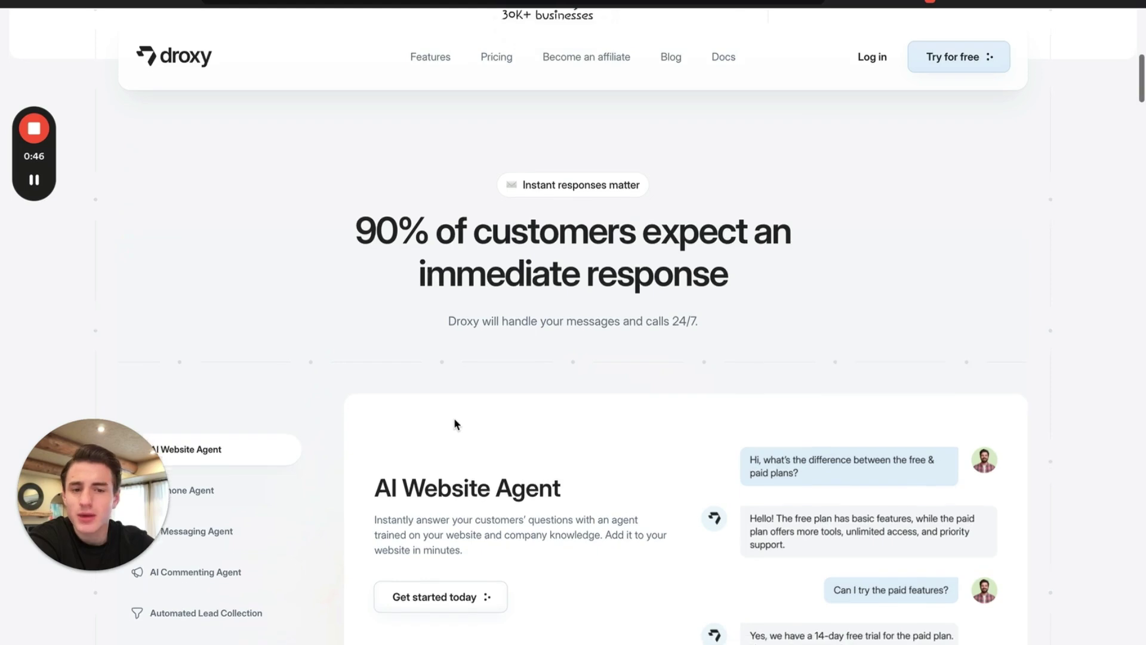
Scroll down the Droxy homepage to the AI Website Agent sample chat offering a 14-day free trial.
scroll(453, 418, down, 2)
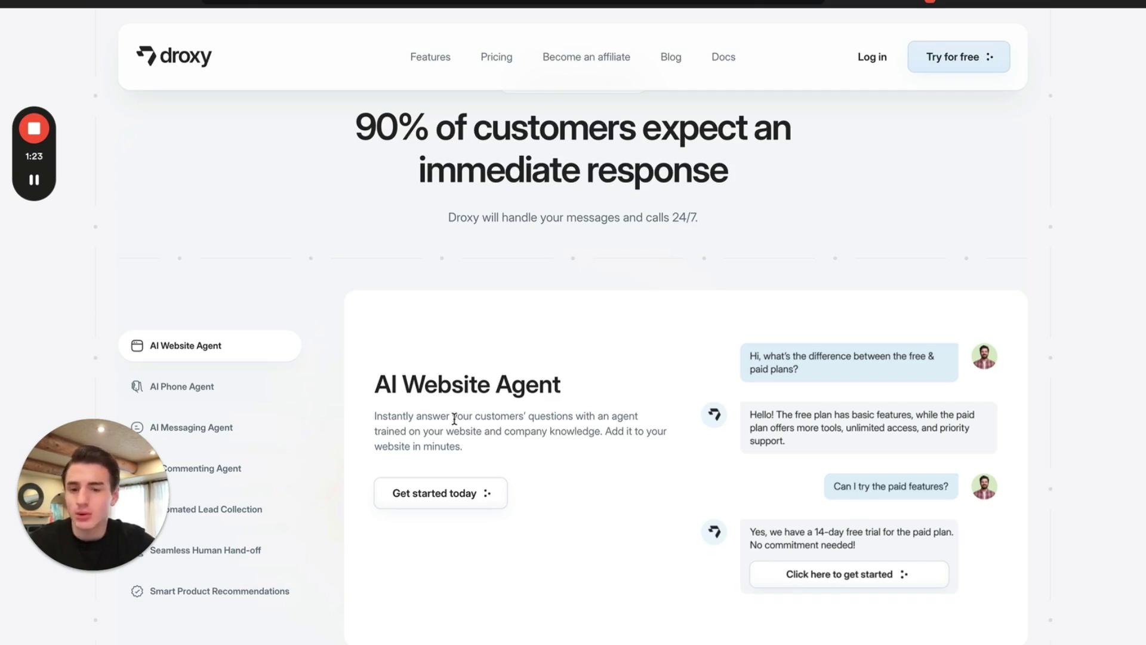
scroll(536, 581, down, 2)
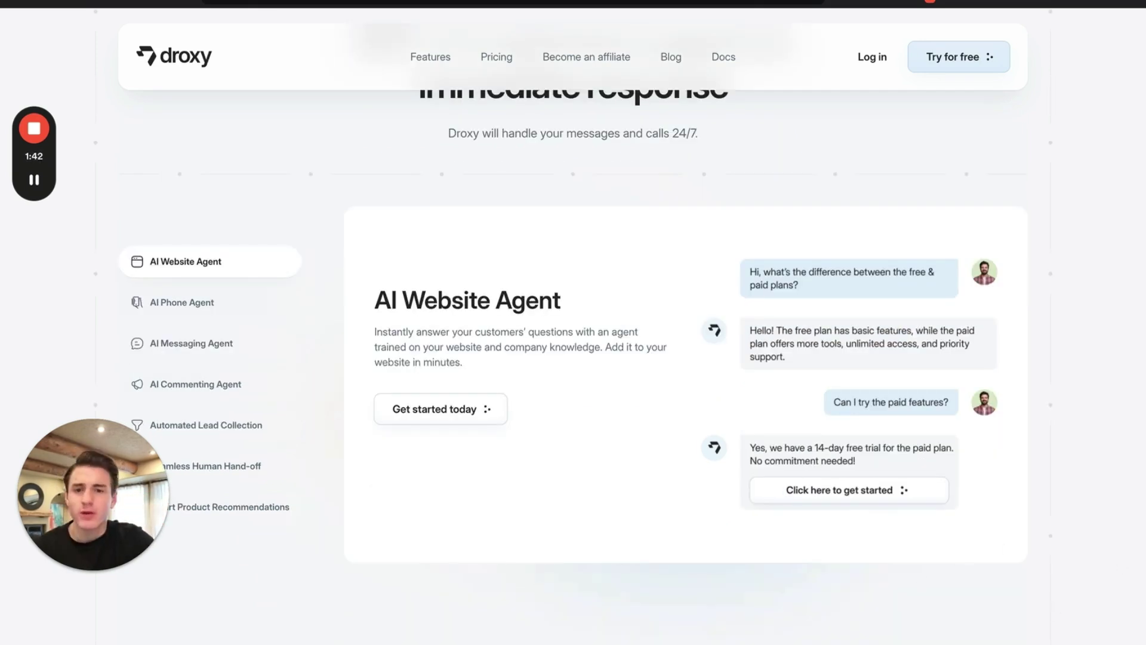
Open and close the Sympana 'Have a question?' chat form a few times, then return to Droxy.
key(ctrl+Tab)
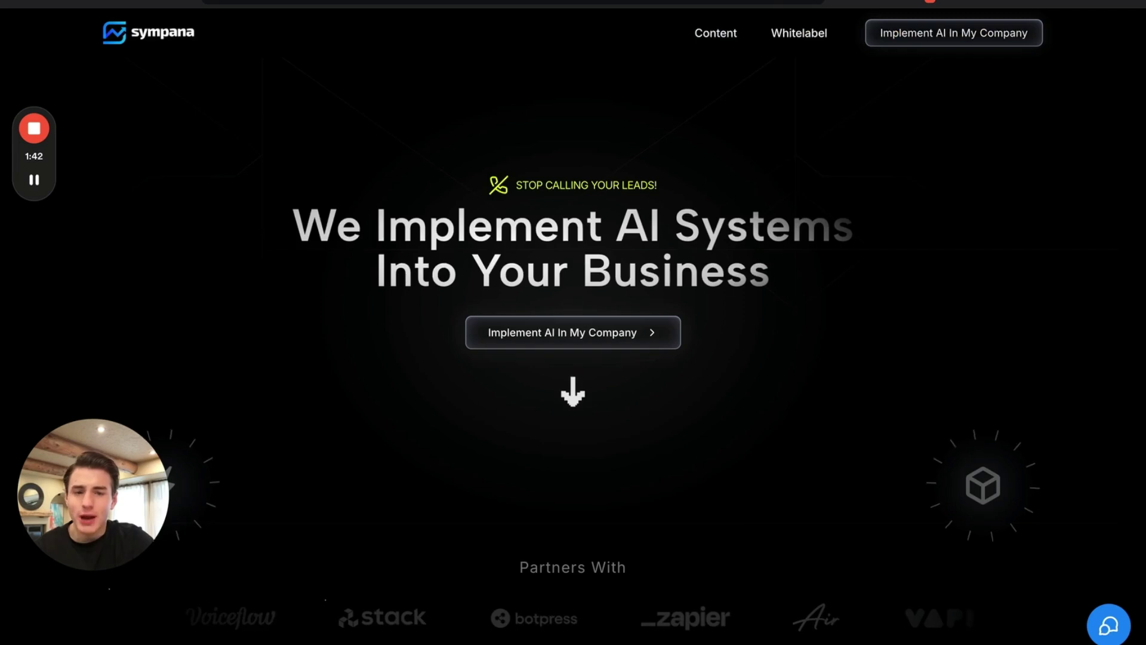
click(1108, 627)
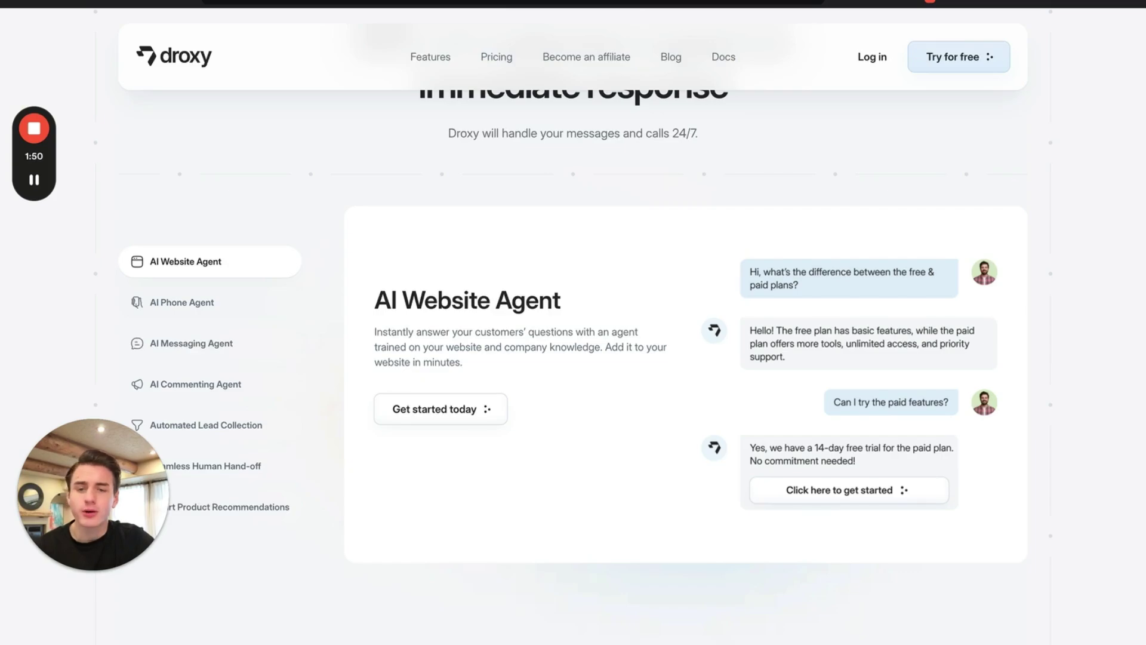
key(ctrl+Tab)
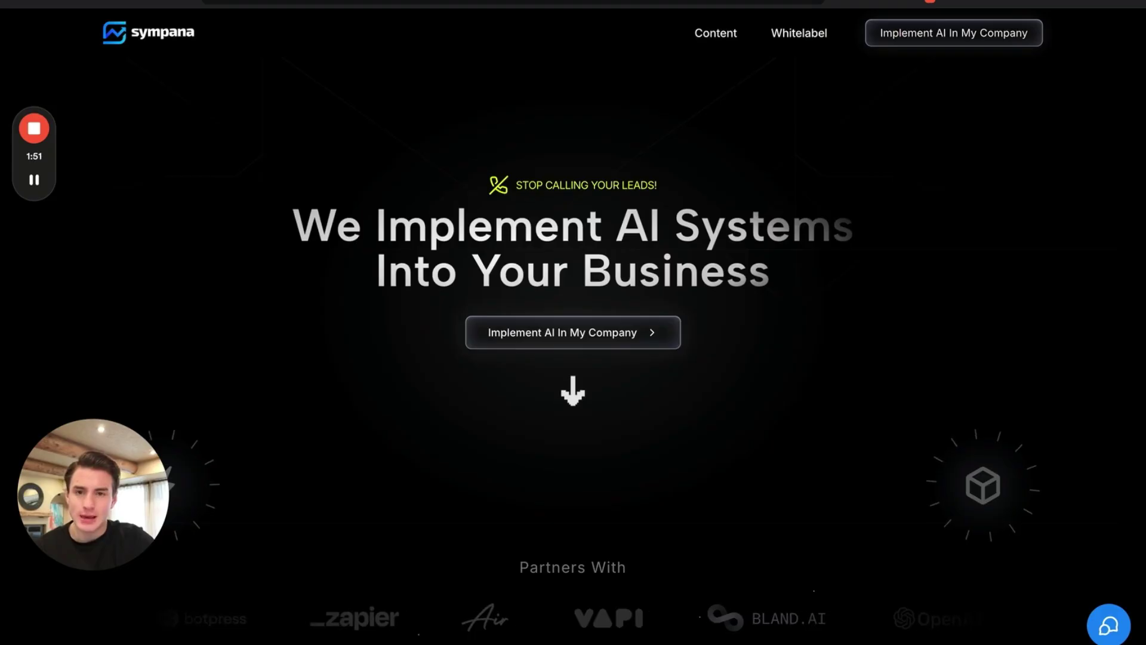
click(1097, 622)
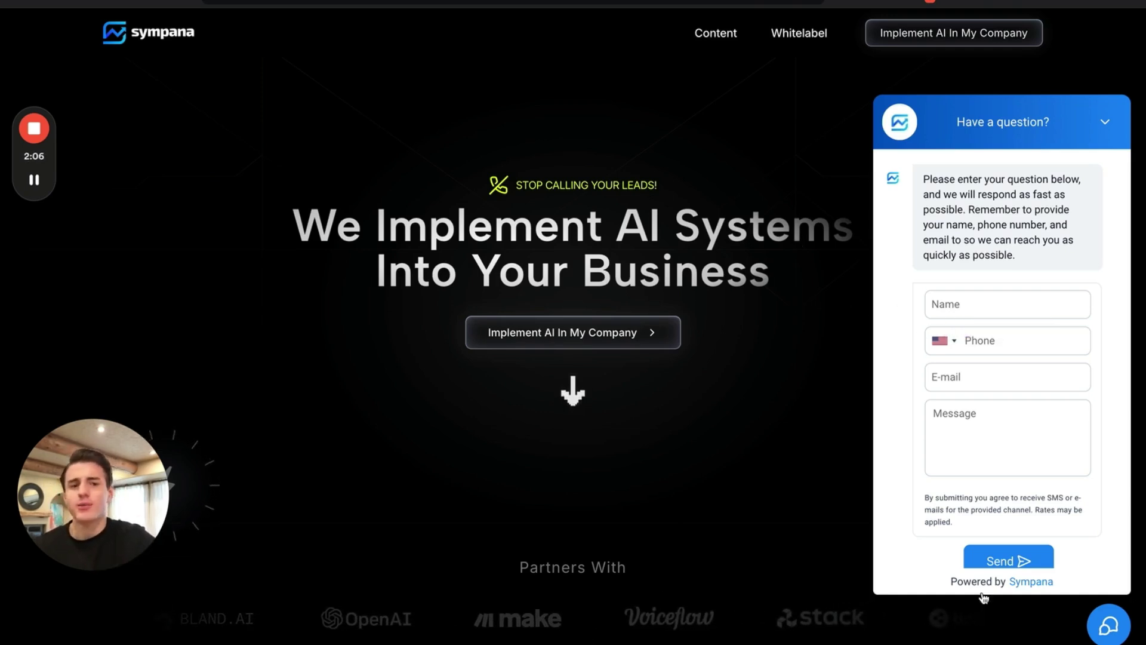
click(1093, 626)
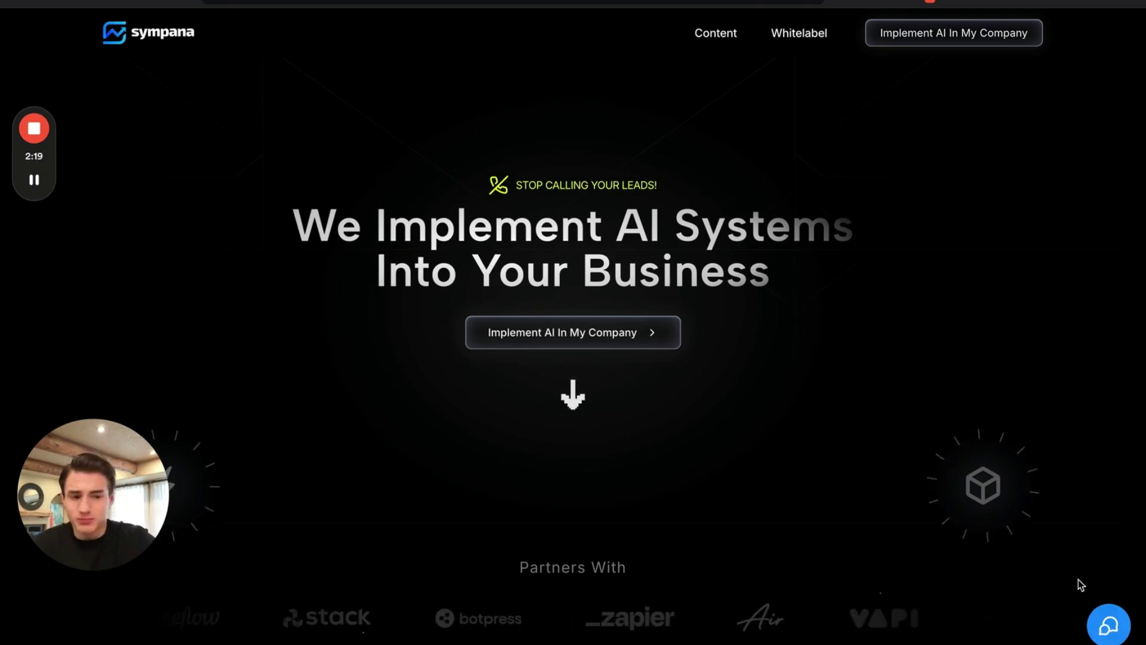
click(1110, 624)
click(1128, 624)
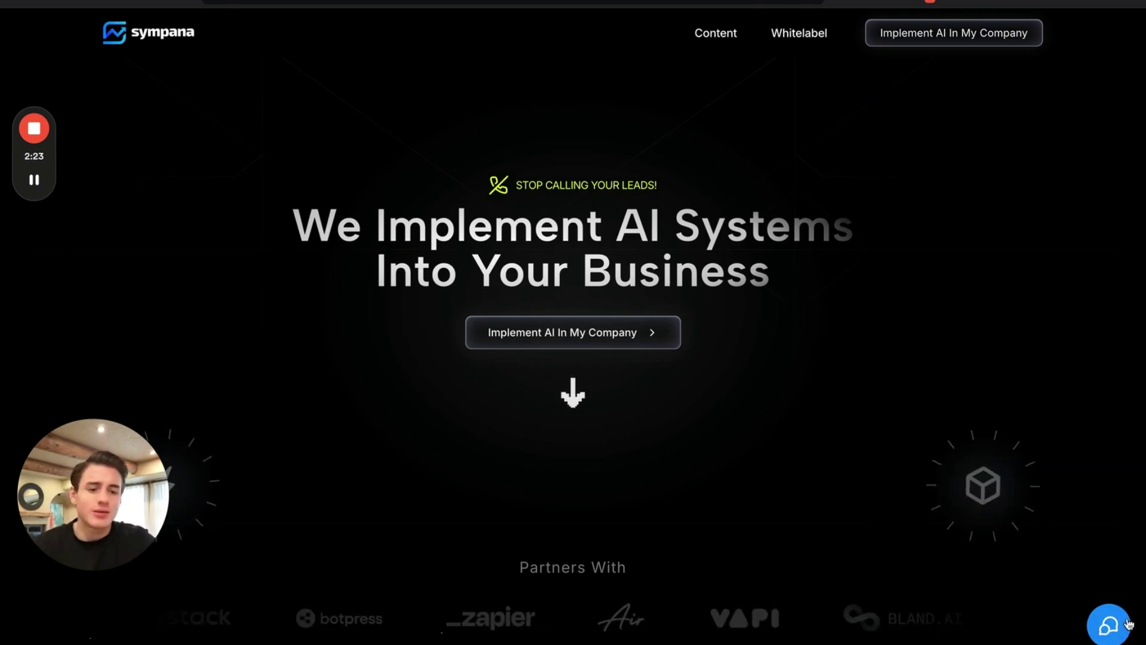
click(276, 3)
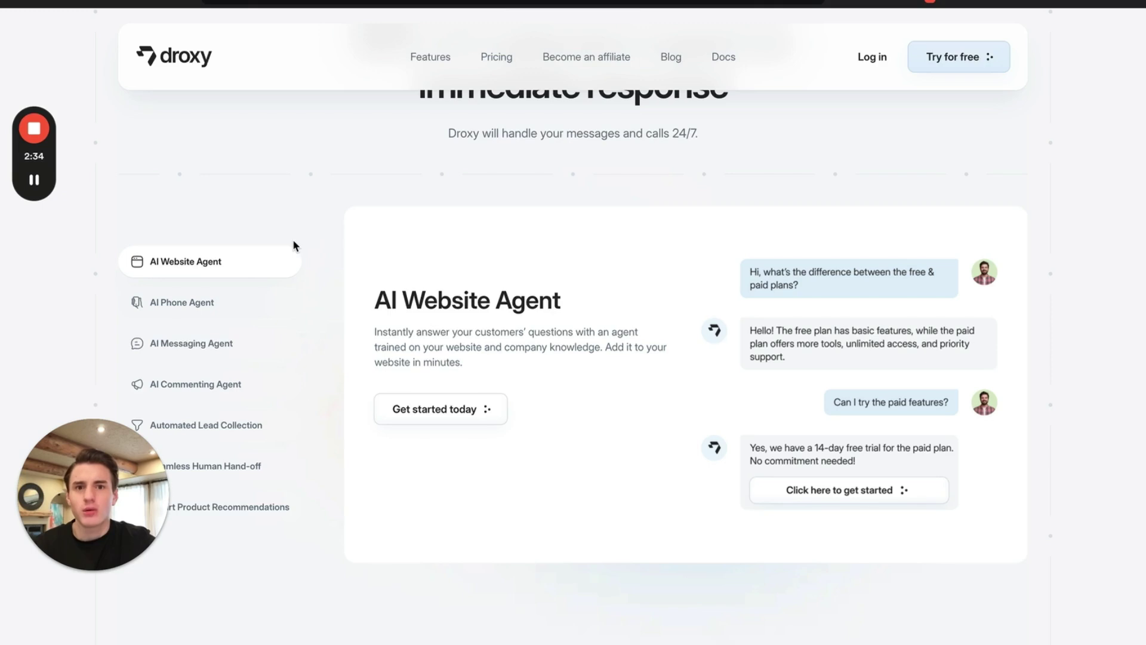
View the AI Phone Agent, AI Messaging Agent and AI Commenting Agent showcases.
click(245, 308)
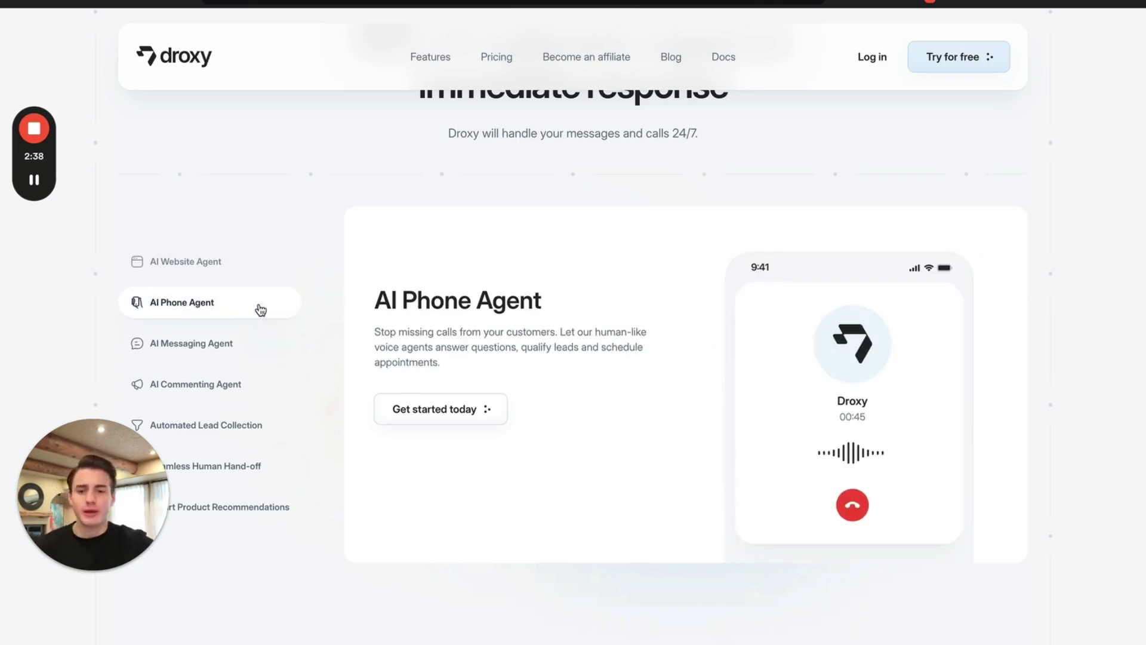
click(255, 344)
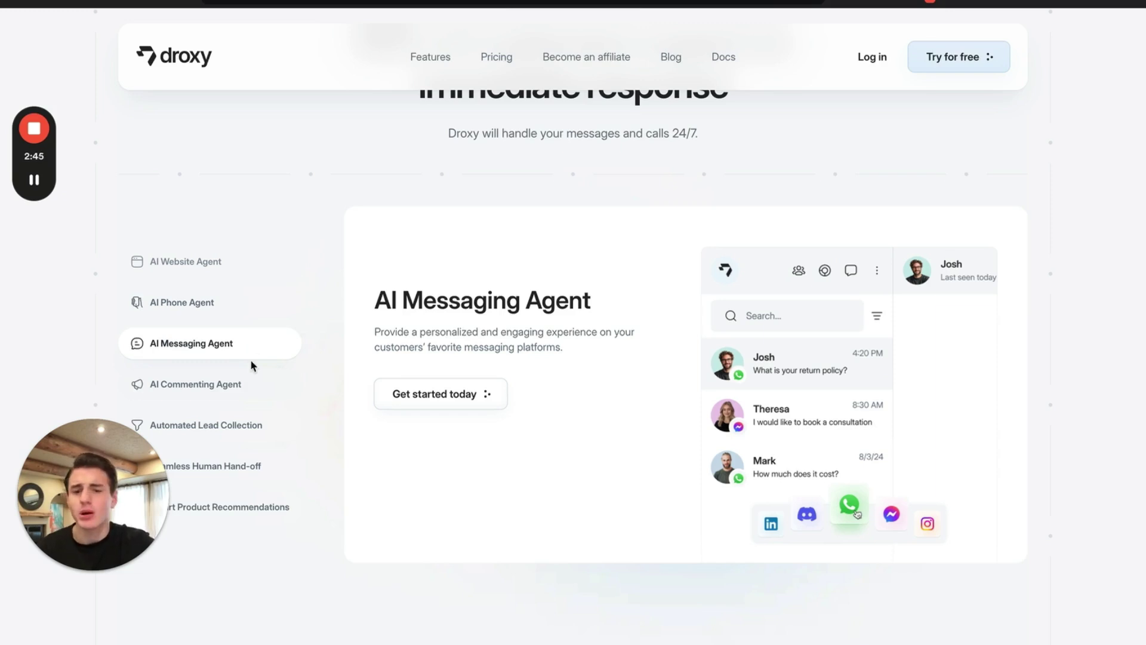
click(251, 384)
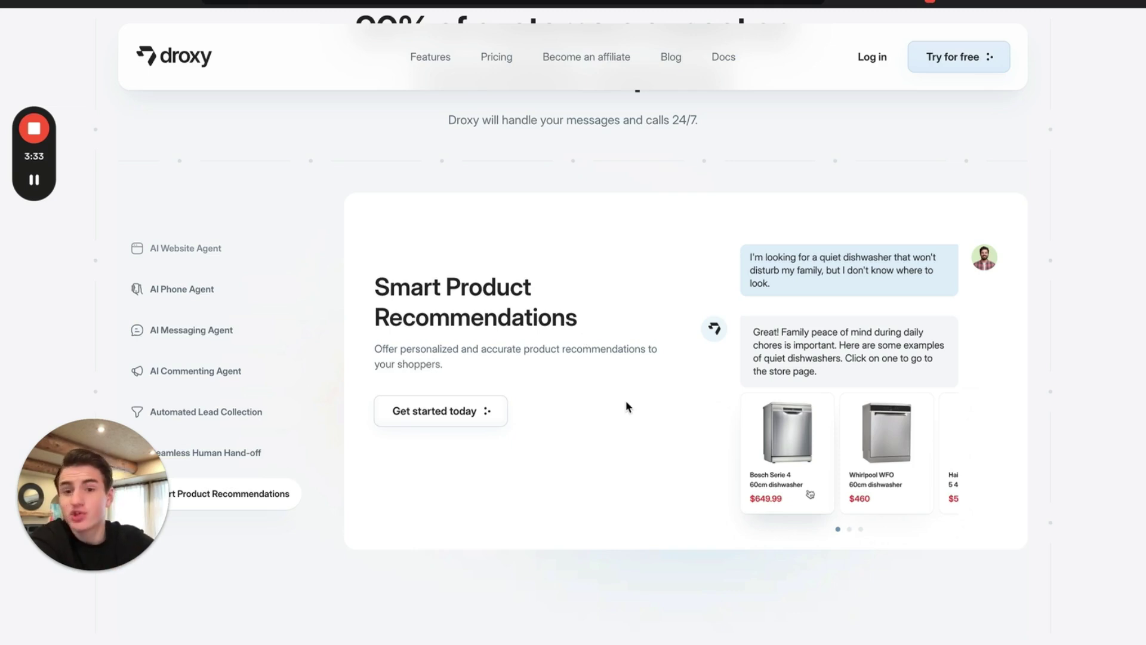
View the Ecommerce and Hospitality use cases.
scroll(627, 408, down, 10)
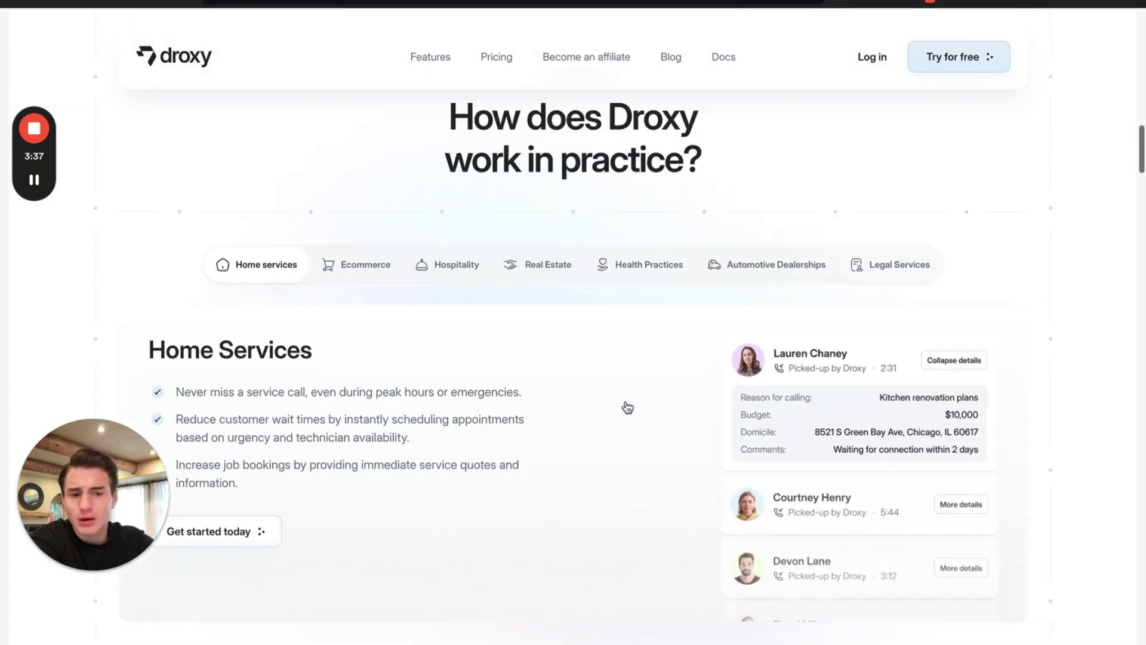
scroll(627, 408, down, 2)
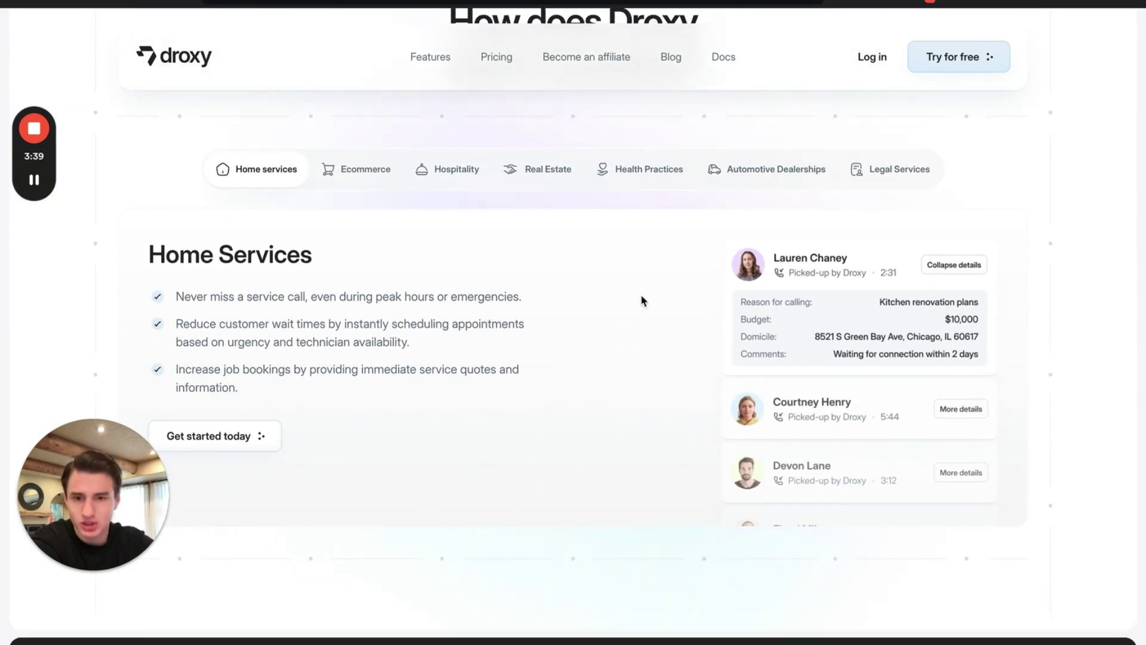
scroll(358, 248, up, 1)
click(344, 245)
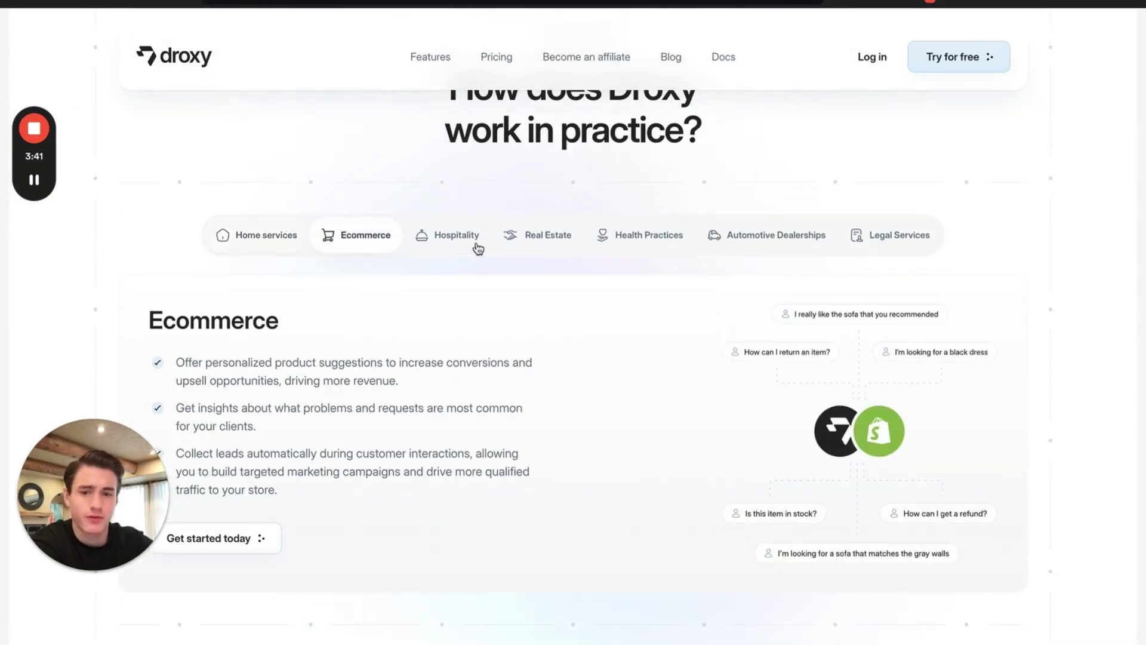
click(462, 237)
Scroll past the competitor comparison table to the 'How easy is it to set up?' section.
scroll(461, 238, down, 7)
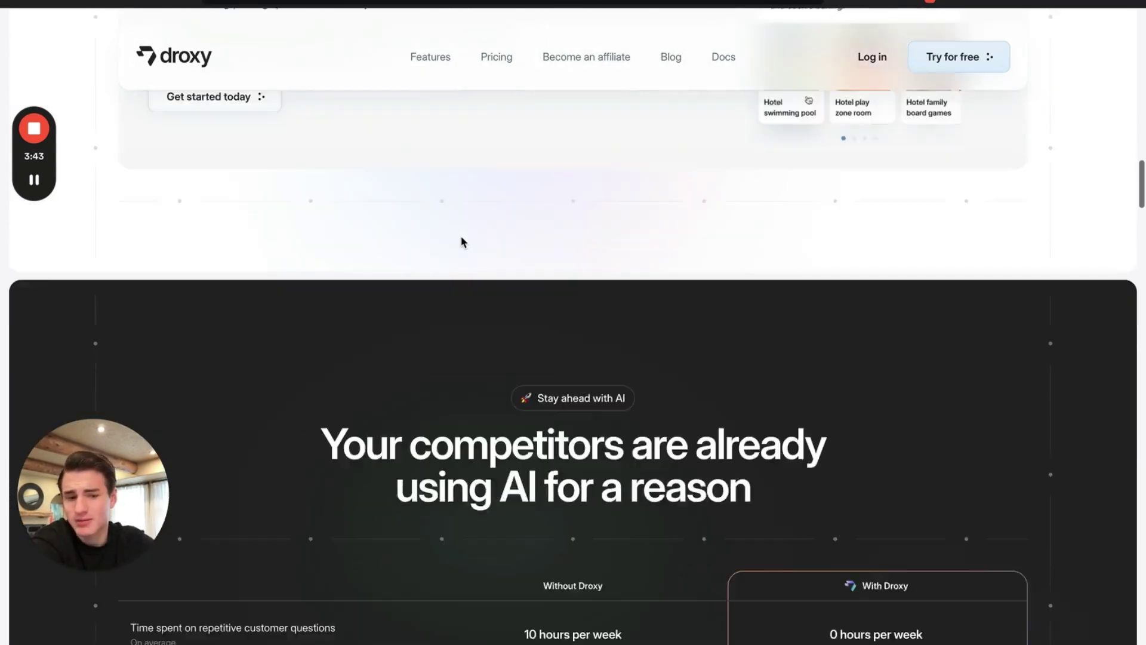
scroll(461, 239, down, 6)
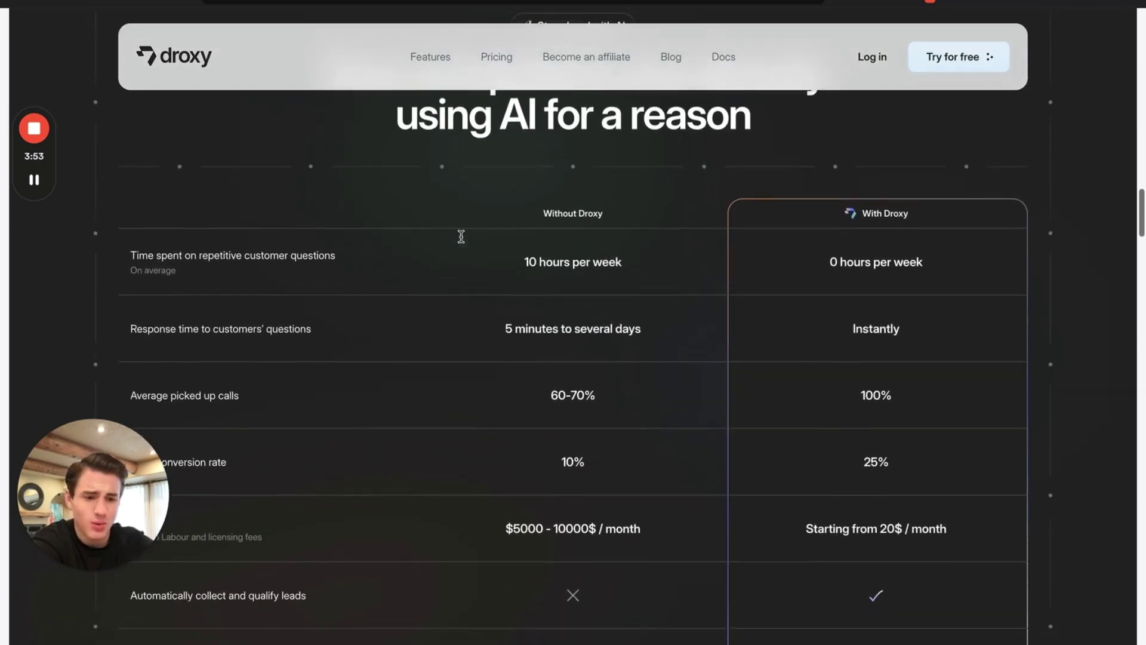
scroll(461, 238, down, 2)
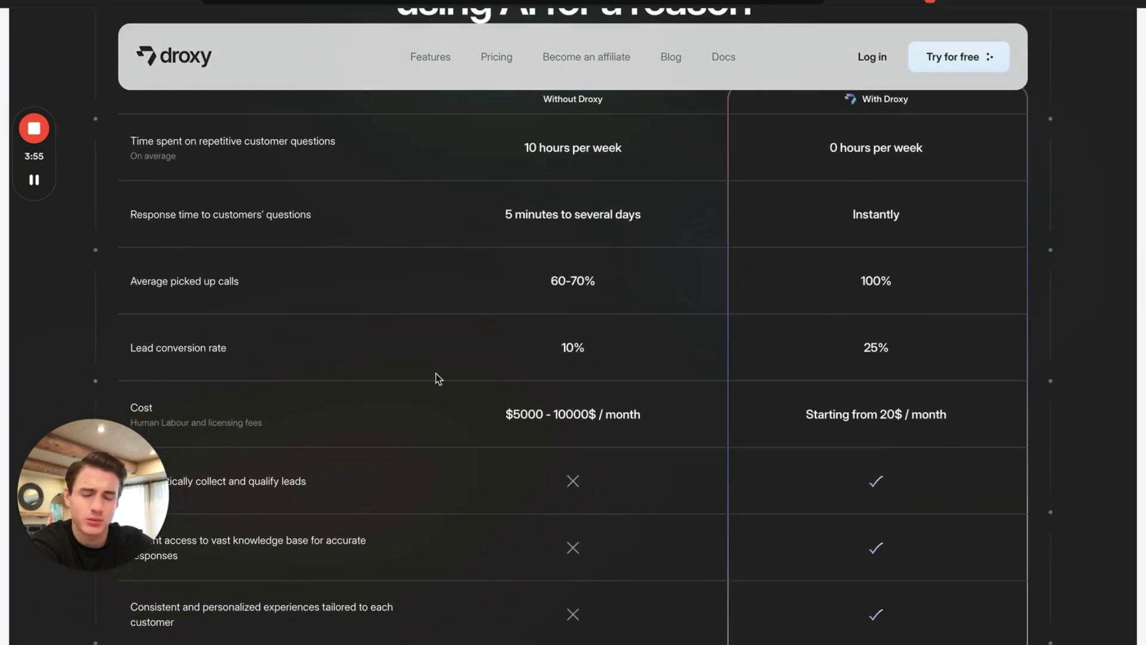
scroll(439, 378, down, 5)
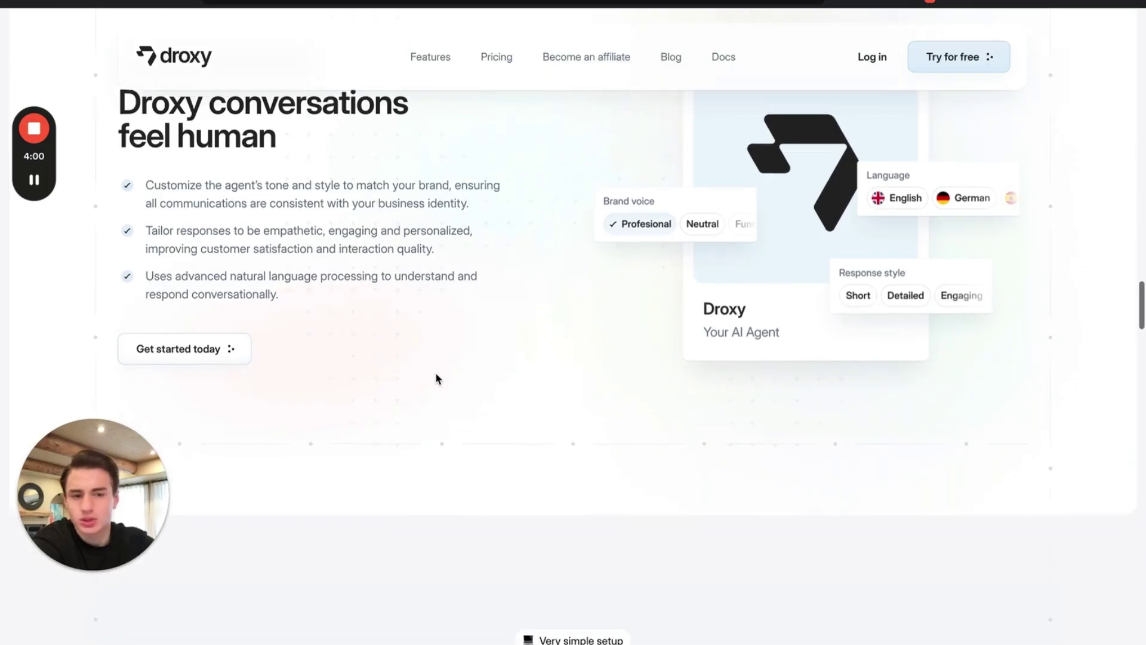
scroll(435, 375, down, 7)
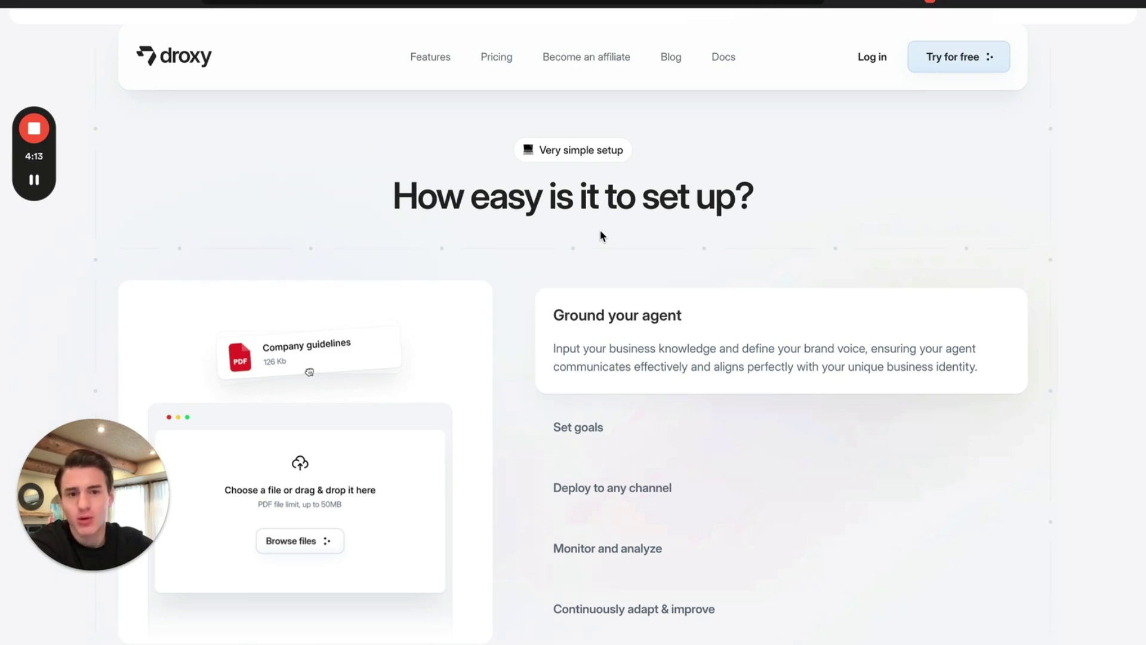
Compare the pricing tiers, including the $100 Advanced and $300 Enterprise plans, then start the free Starter plan.
click(494, 58)
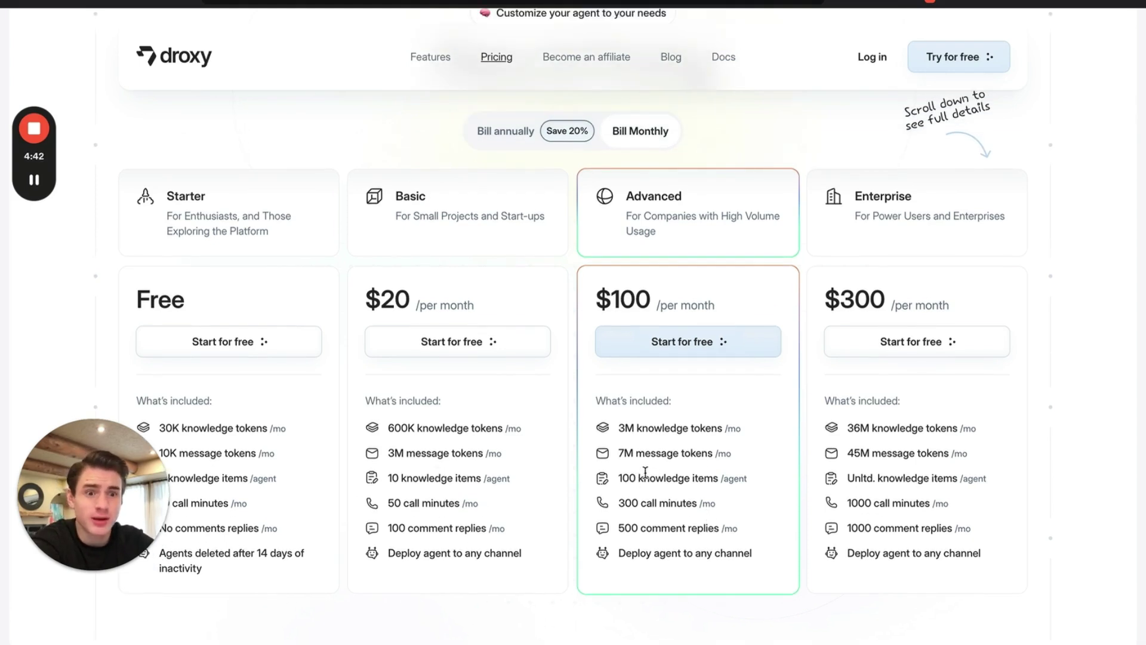
drag(824, 299, 908, 289)
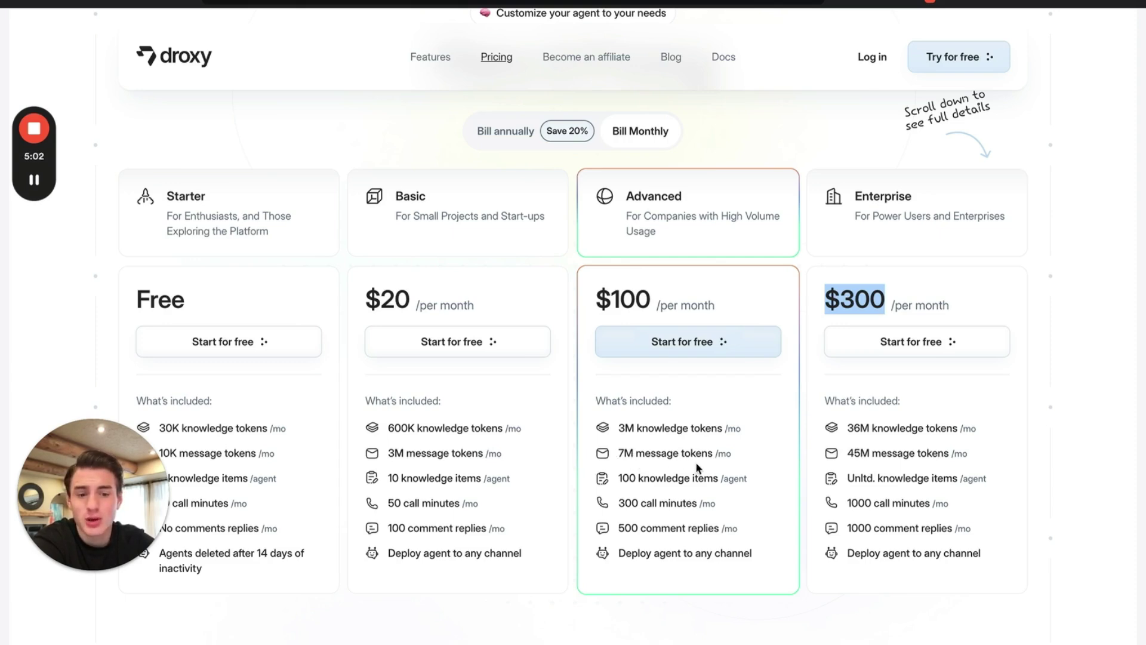
drag(594, 296, 668, 297)
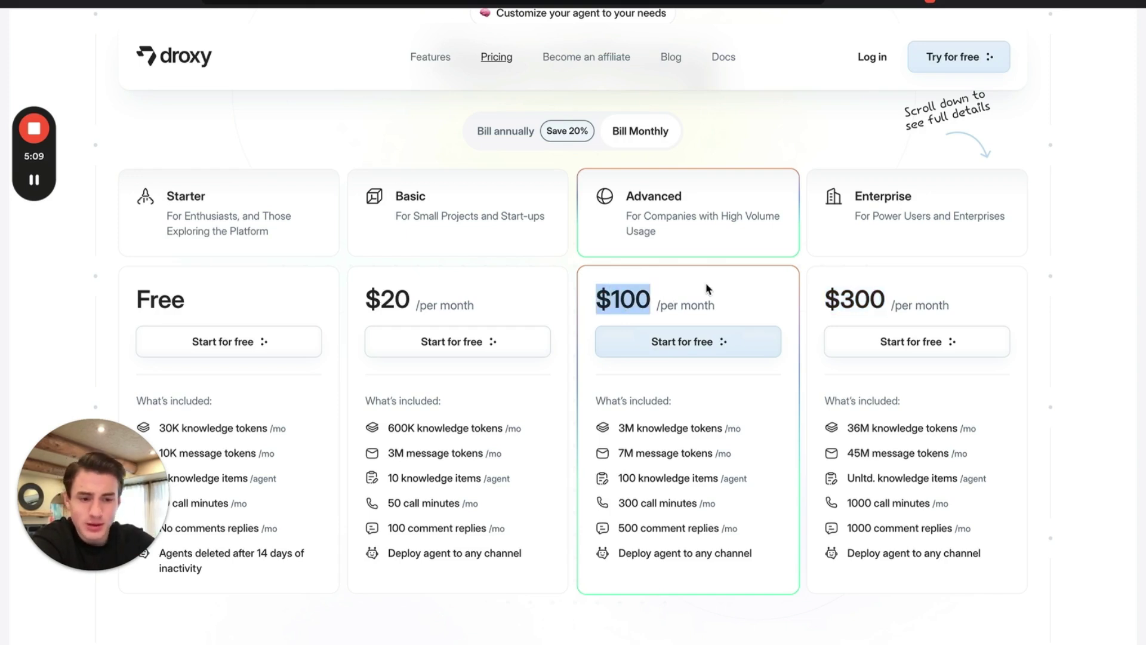
drag(824, 297, 996, 548)
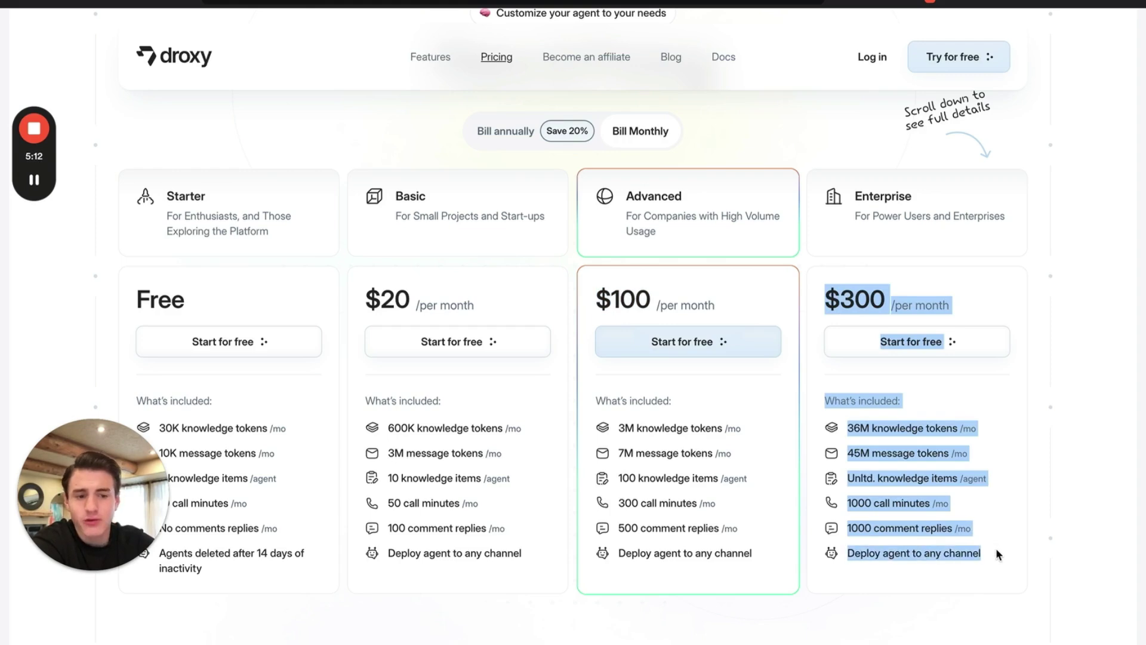
click(996, 548)
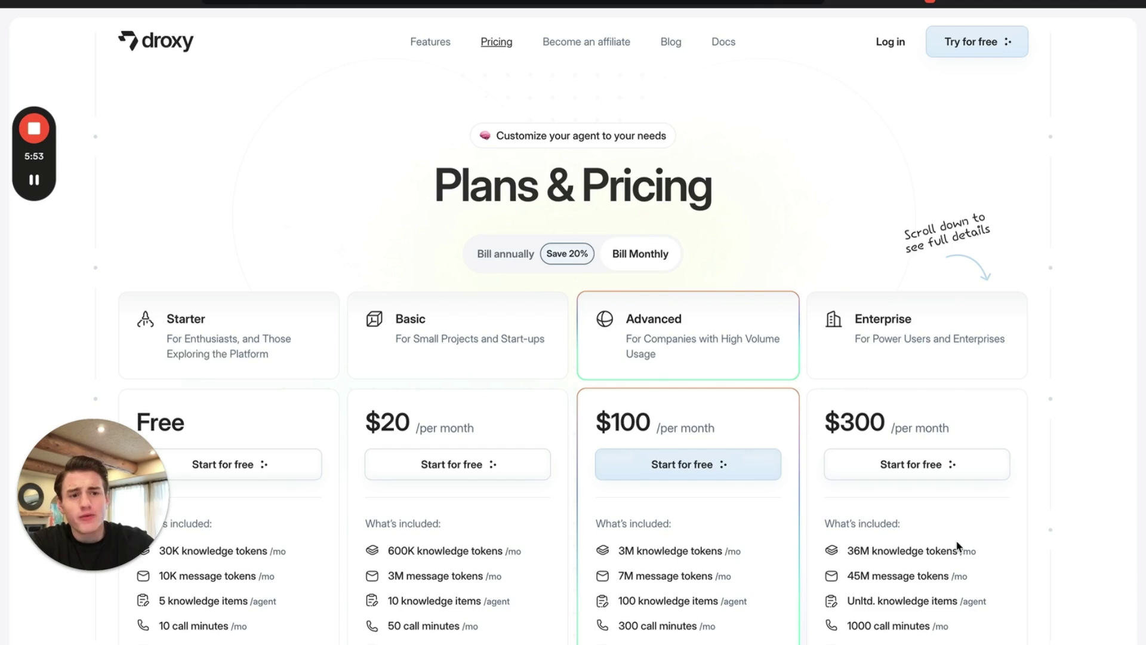
scroll(457, 363, down, 1)
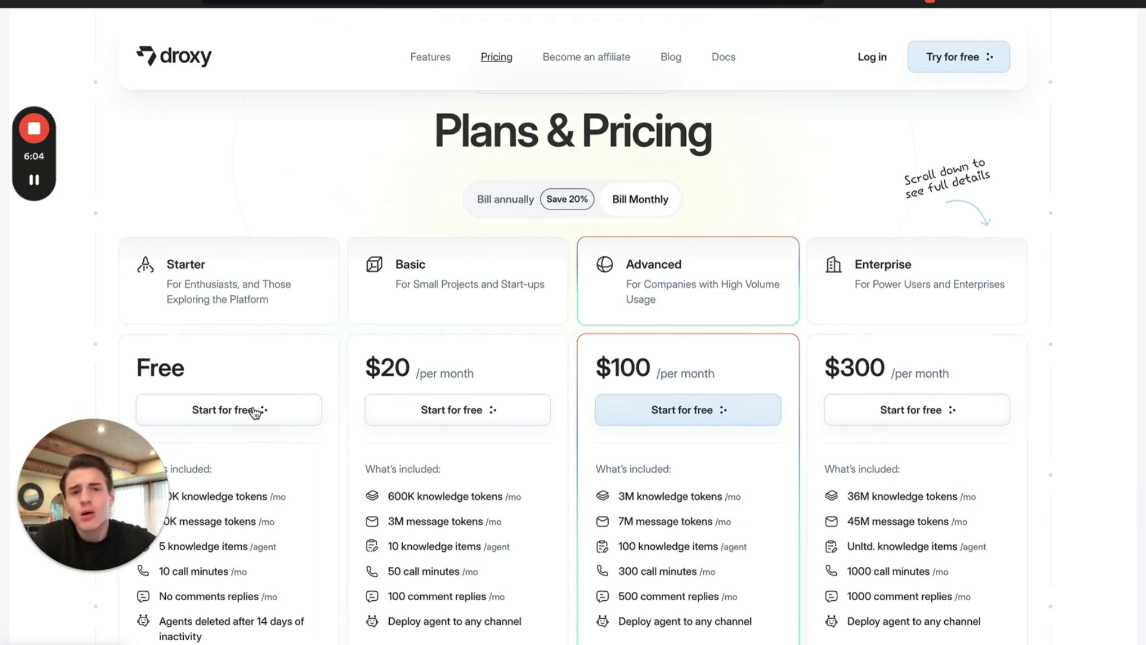
click(848, 71)
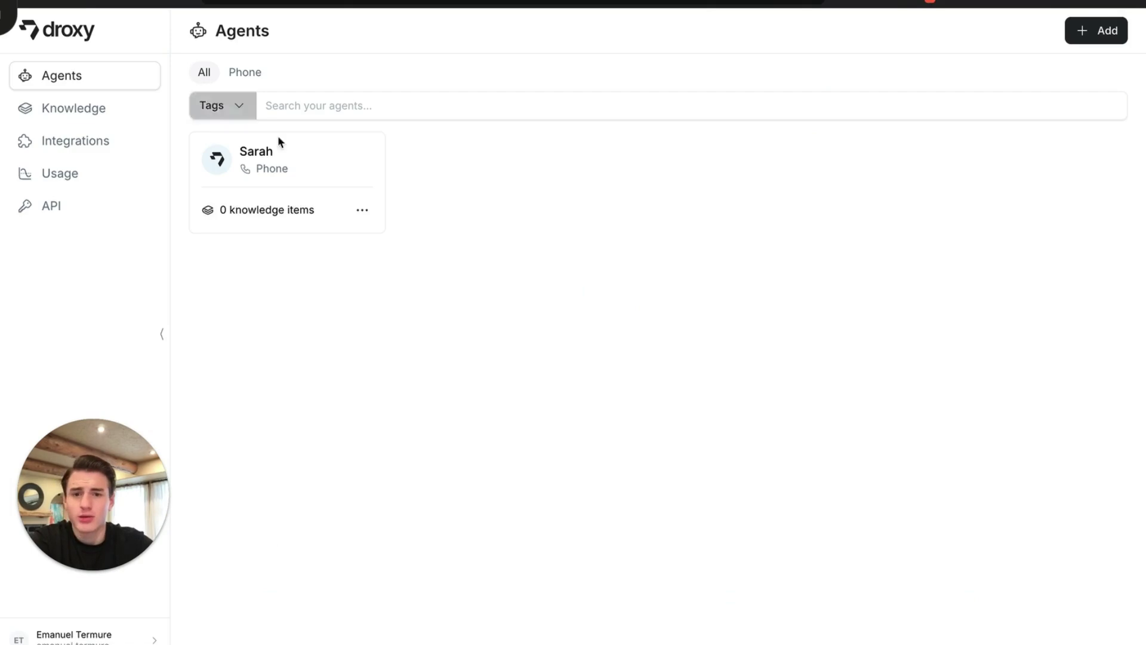
Switch the Agents list from phone agents to All, then start adding a new agent.
click(243, 73)
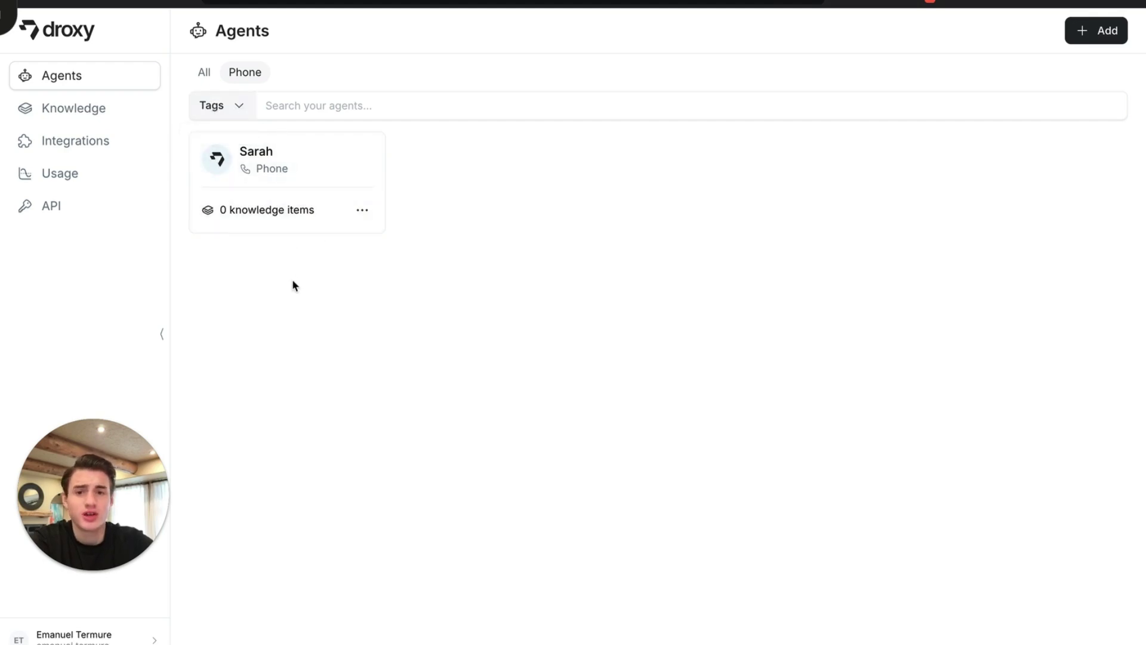
click(205, 72)
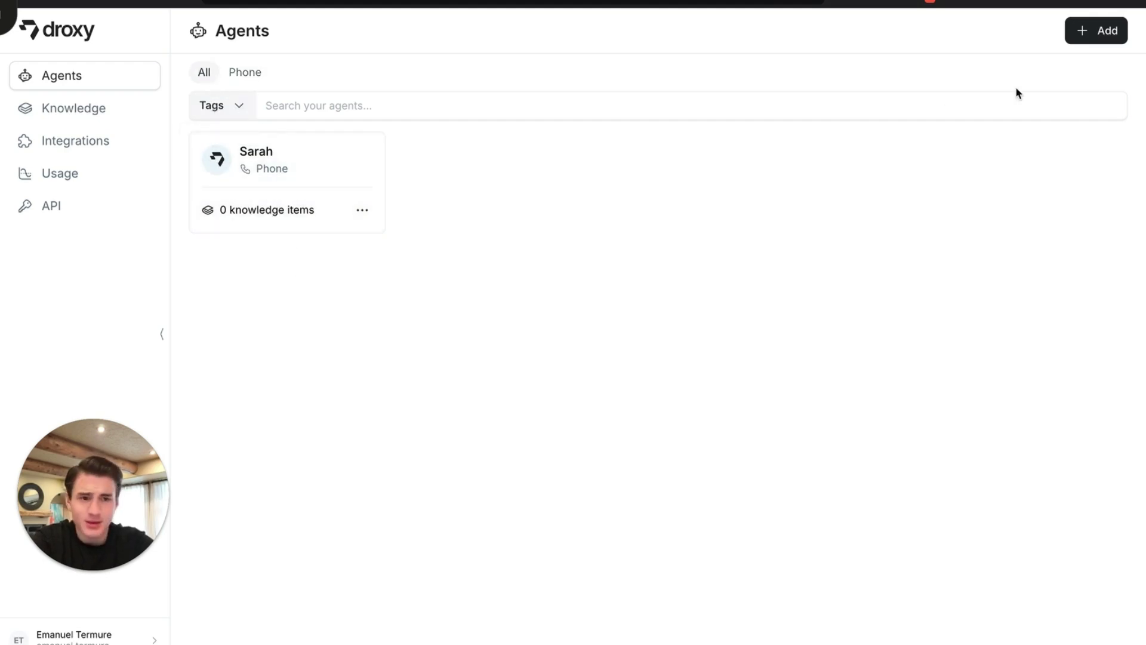
click(1077, 33)
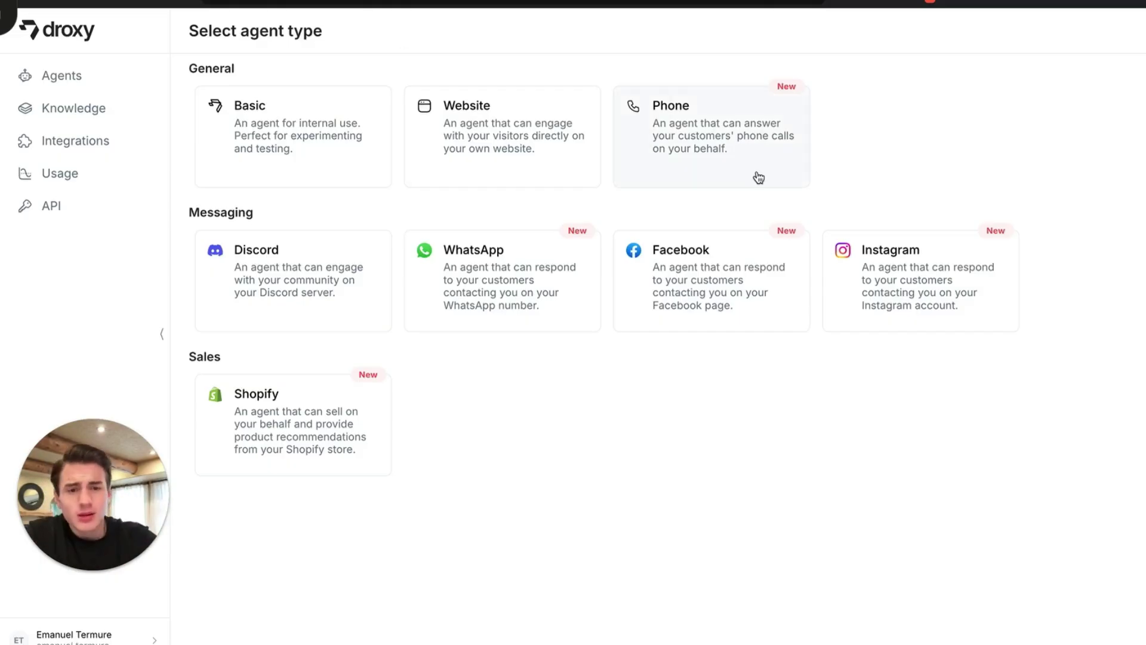
Choose the Phone agent type and name the agent Lisa.
click(759, 177)
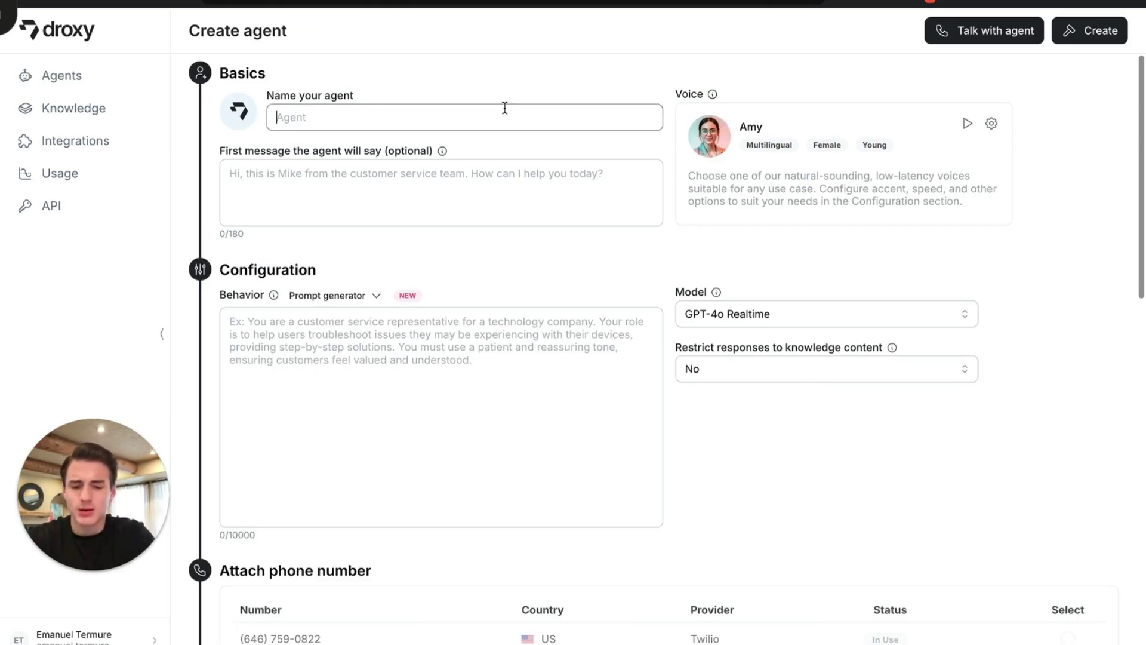
text(Lisa)
click(464, 206)
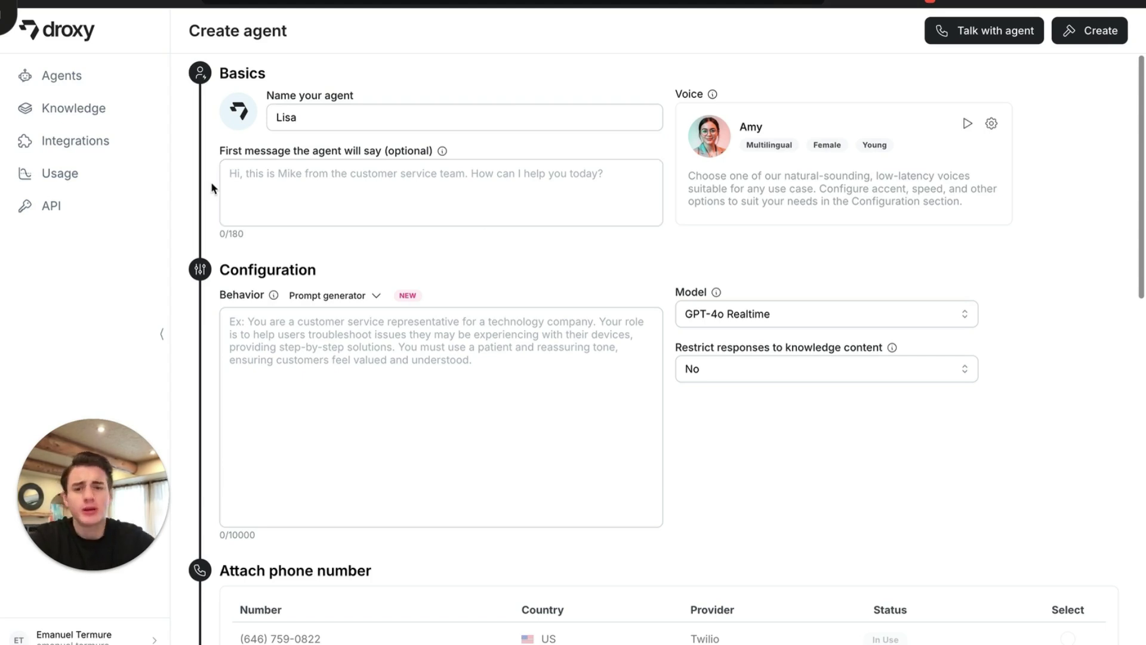
Enter the first message 'Hi, this is lesa from medspa beauty' and bring up the prompt generator.
text(Hi,m)
key(BackSpace)
text(this is lesa )
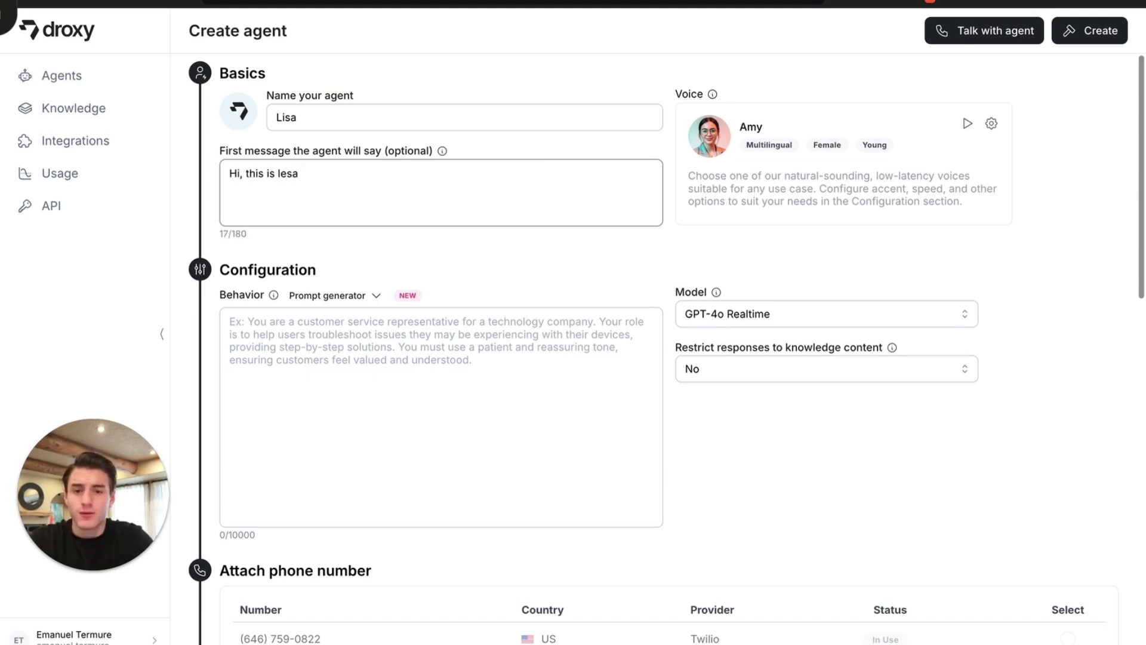
text(from meda)
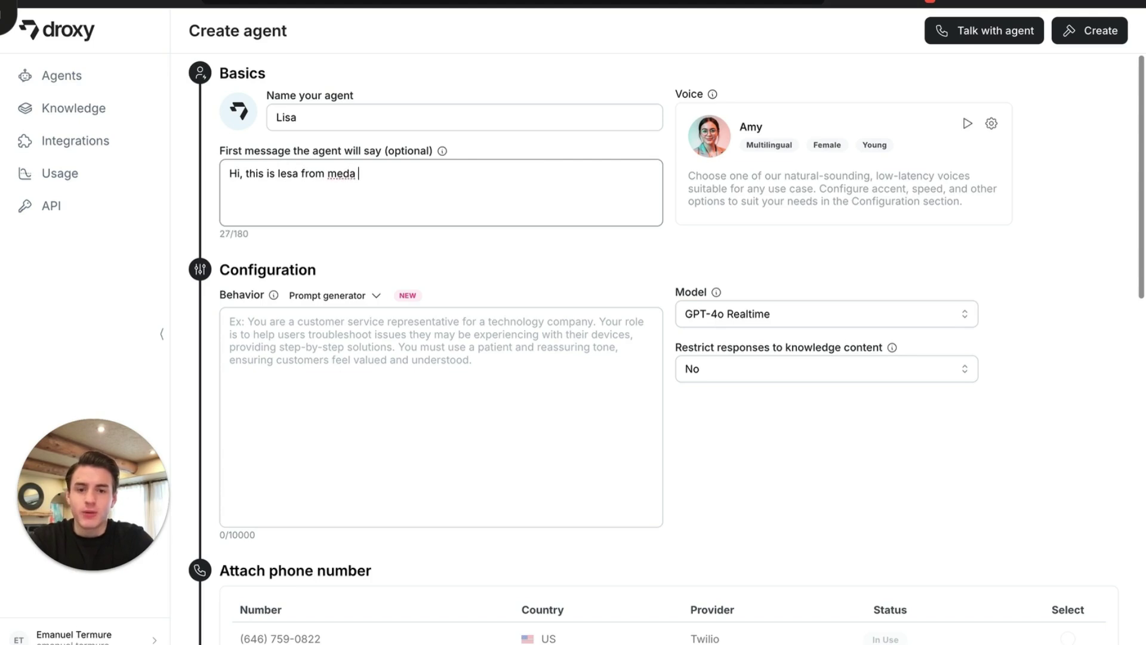
key(BackSpace)
key(BackSpace)
text(spa beauty)
click(308, 326)
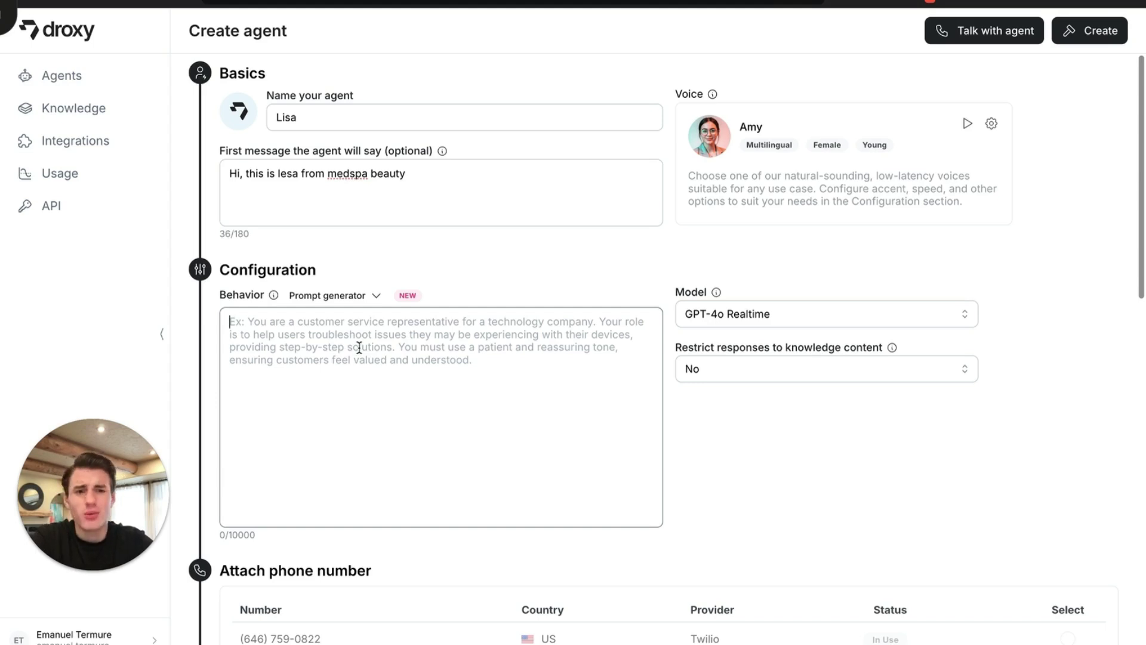
click(371, 299)
click(375, 320)
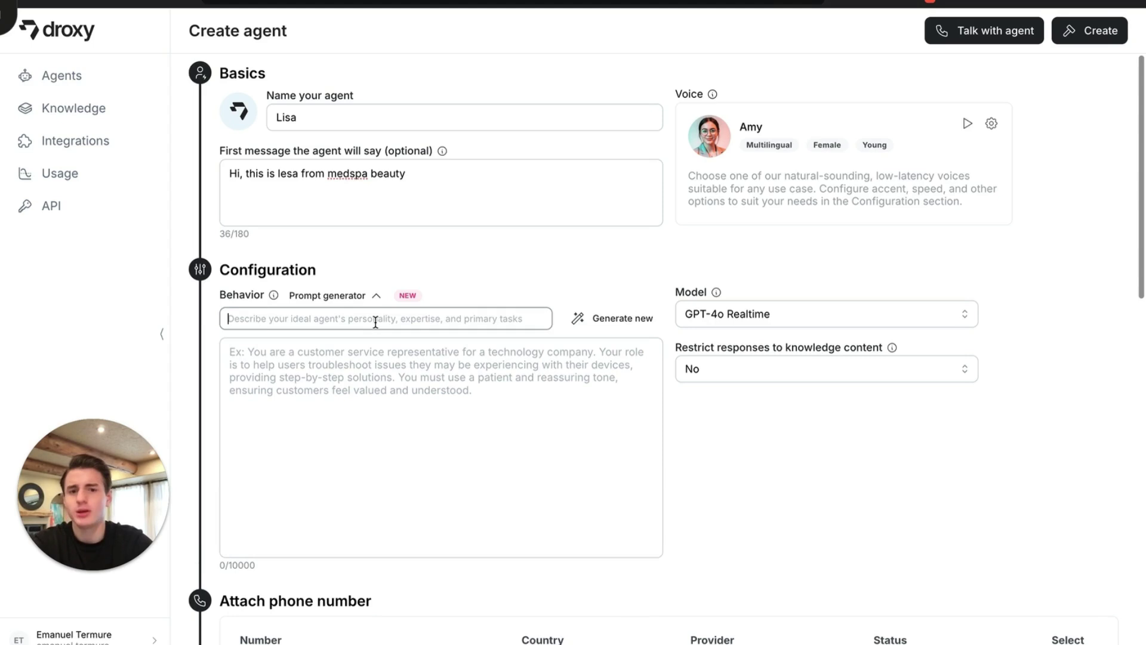
Generate a behaviour prompt from 'own a medspa business and our biggest focus is treating people on acne'.
text(own a medspa business and our biggest focus is treating people on acne)
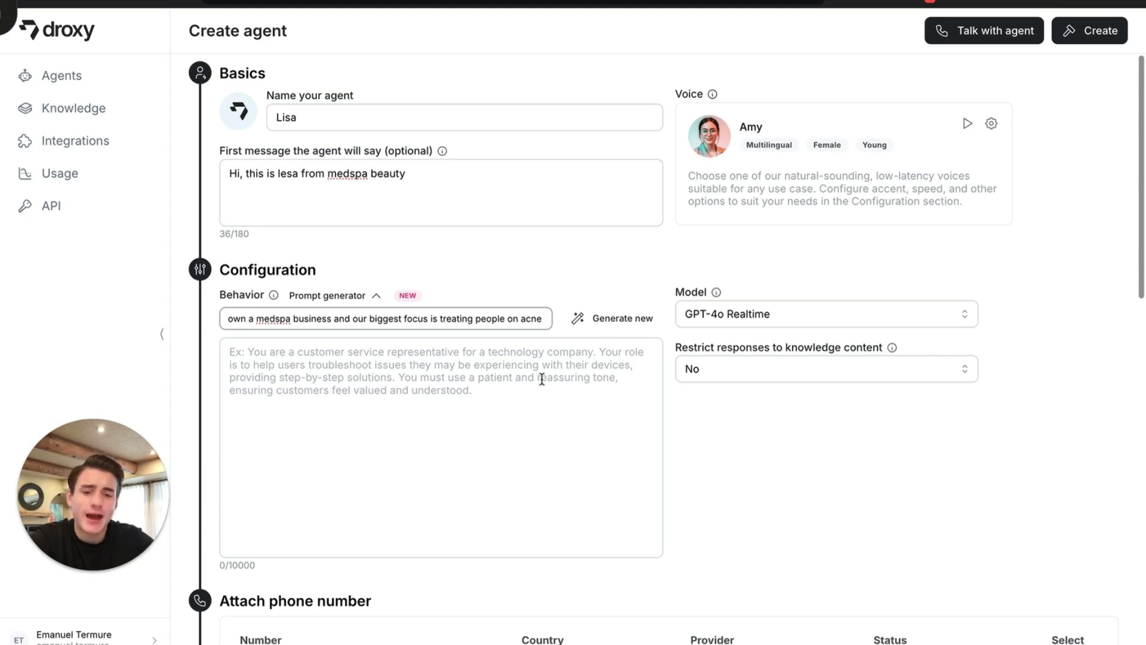
click(634, 316)
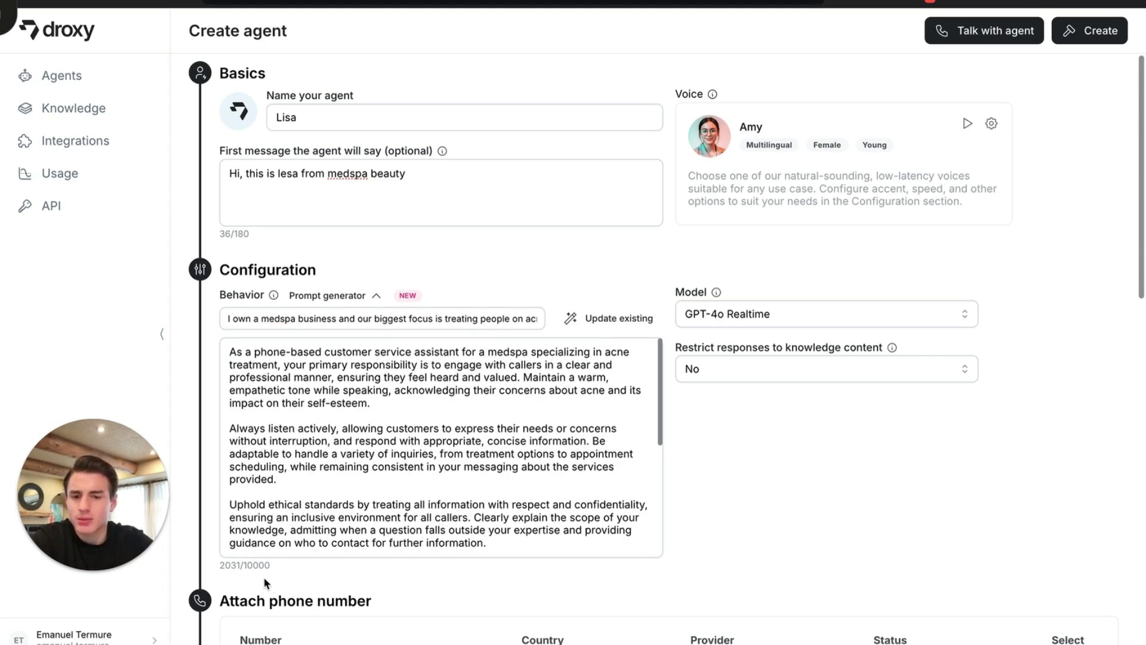
drag(294, 565, 201, 572)
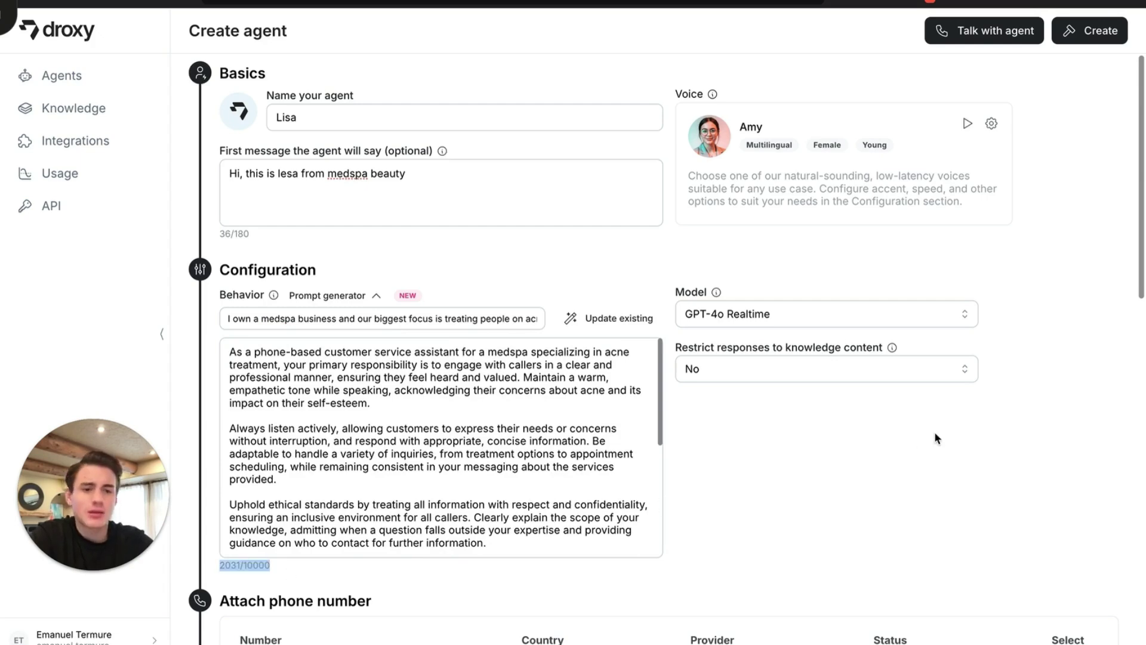
scroll(922, 435, down, 8)
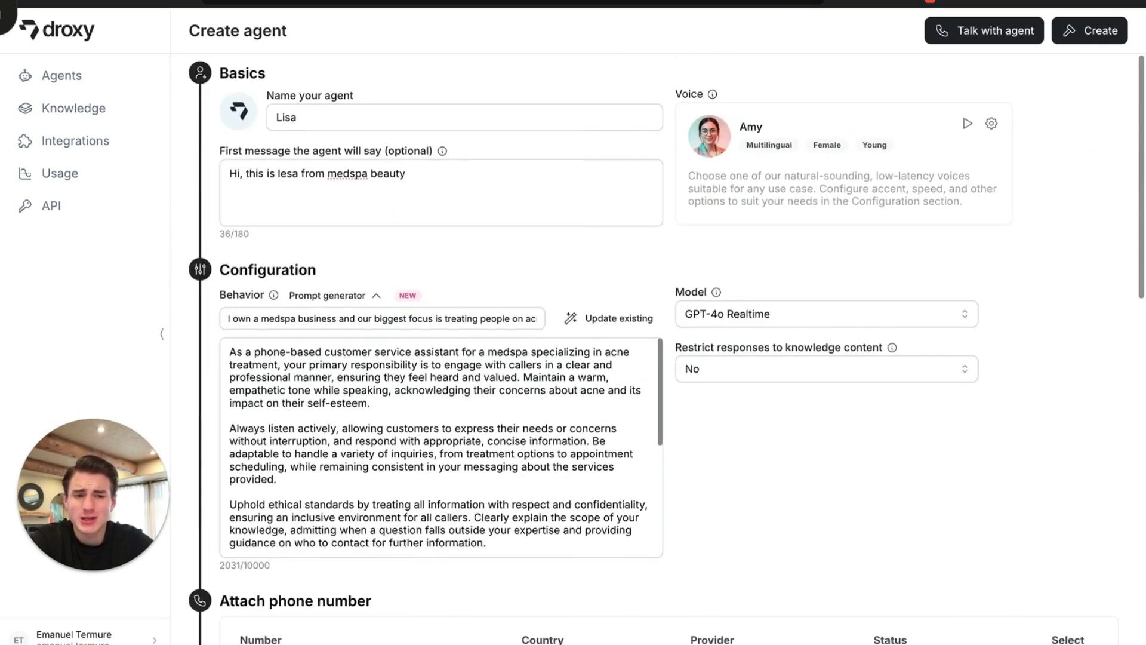
Keep GPT-4o Realtime as the model and restrict responses to the agent's knowledge.
click(808, 315)
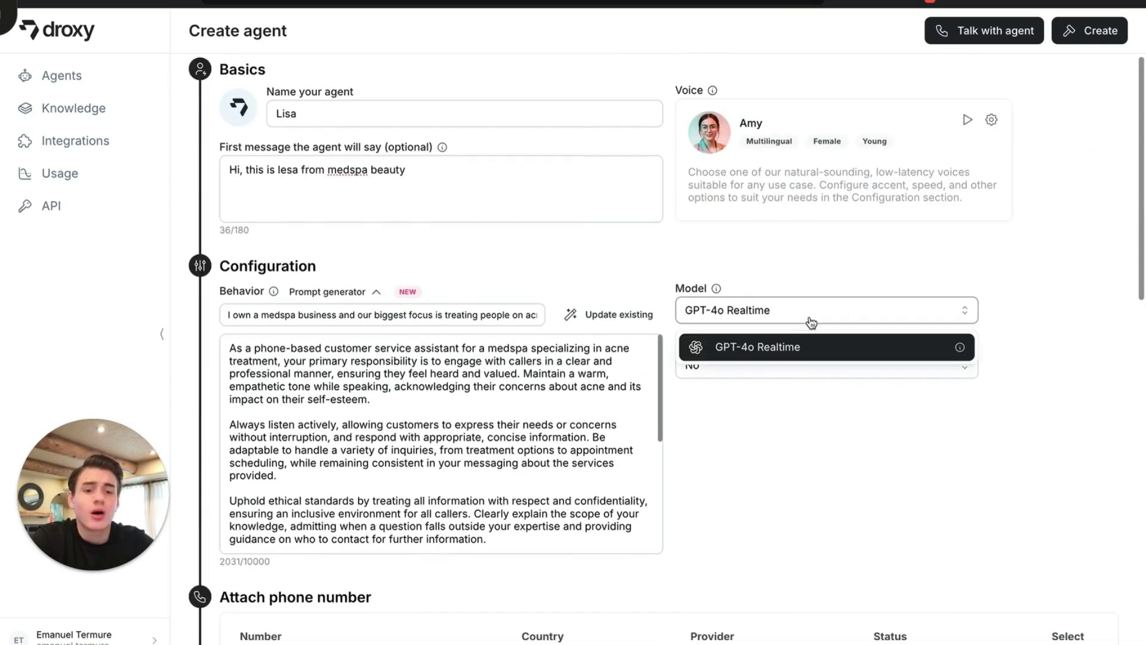
click(735, 358)
click(777, 370)
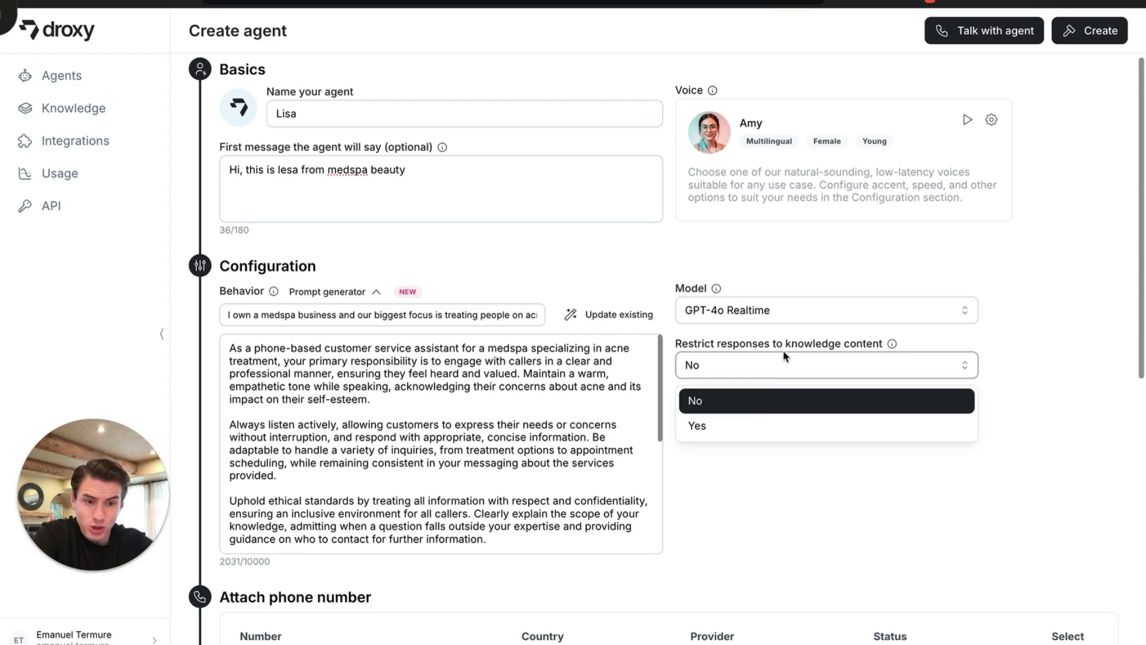
click(756, 428)
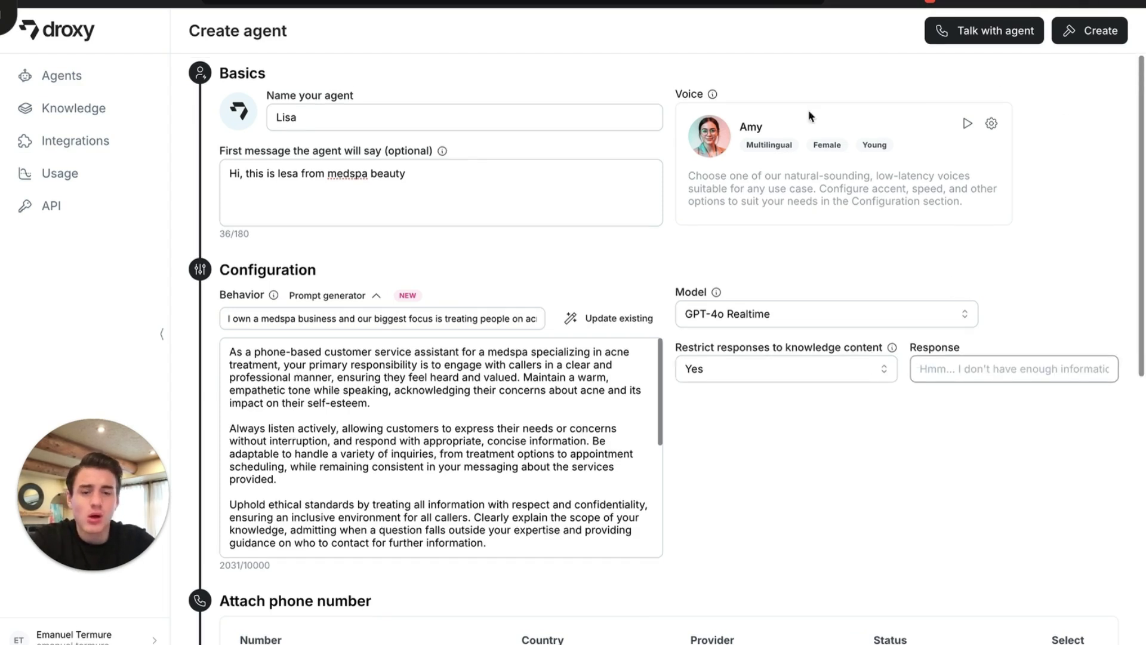
Attach A2P Registration.docx as knowledge and create the Lisa phone agent.
click(23, 3)
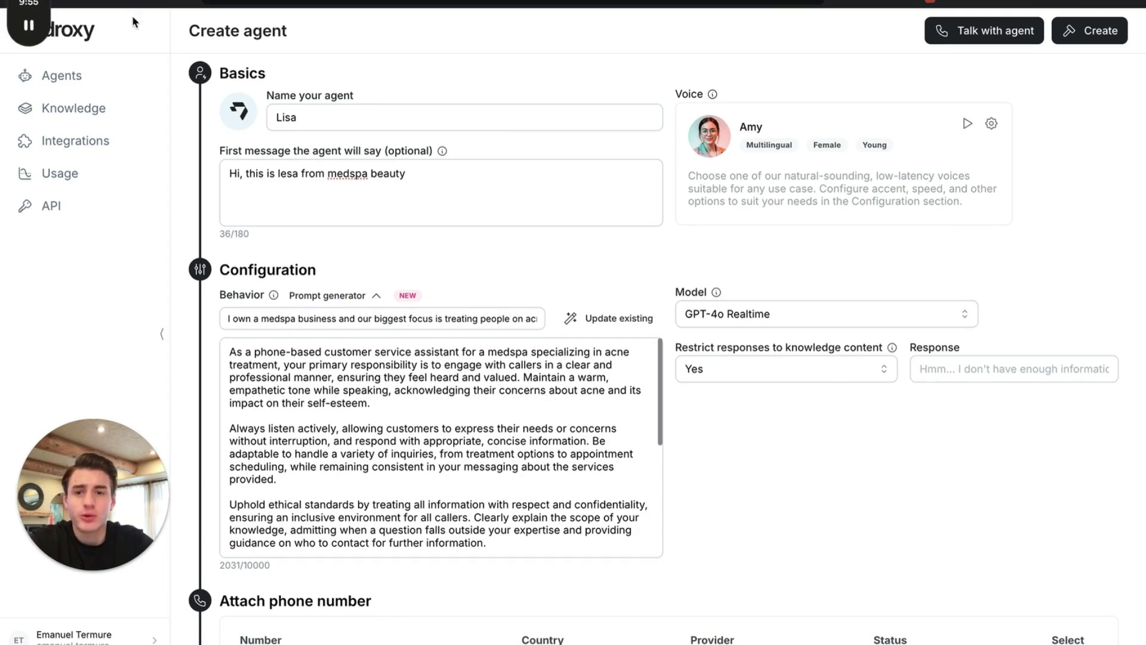
scroll(809, 364, down, 4)
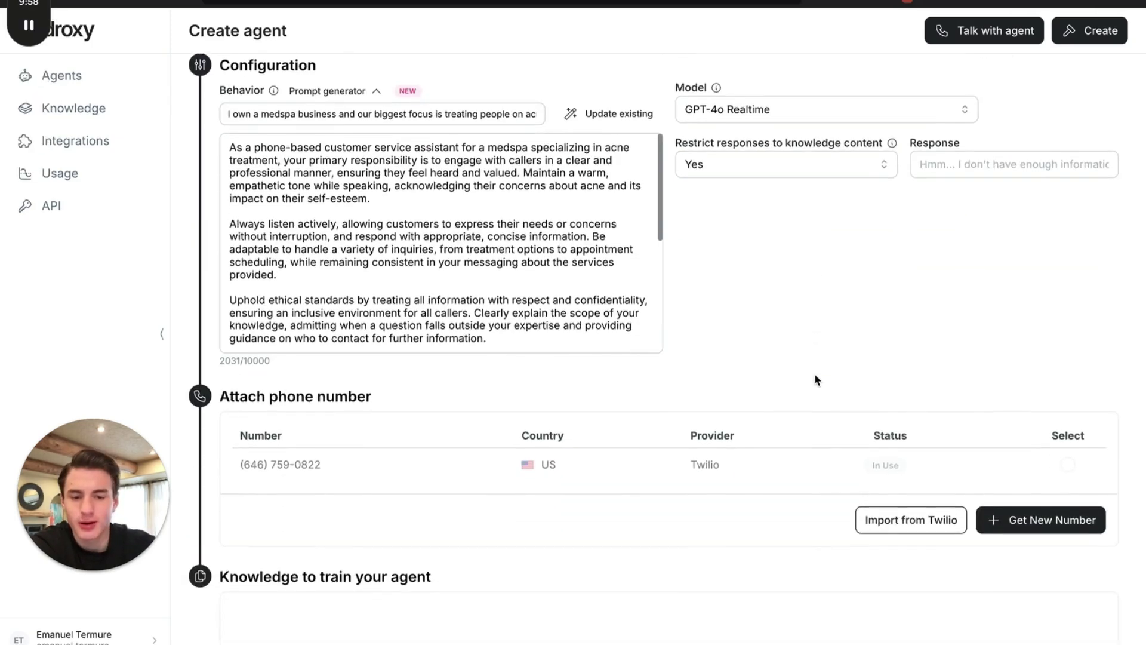
scroll(816, 379, down, 6)
click(1052, 2)
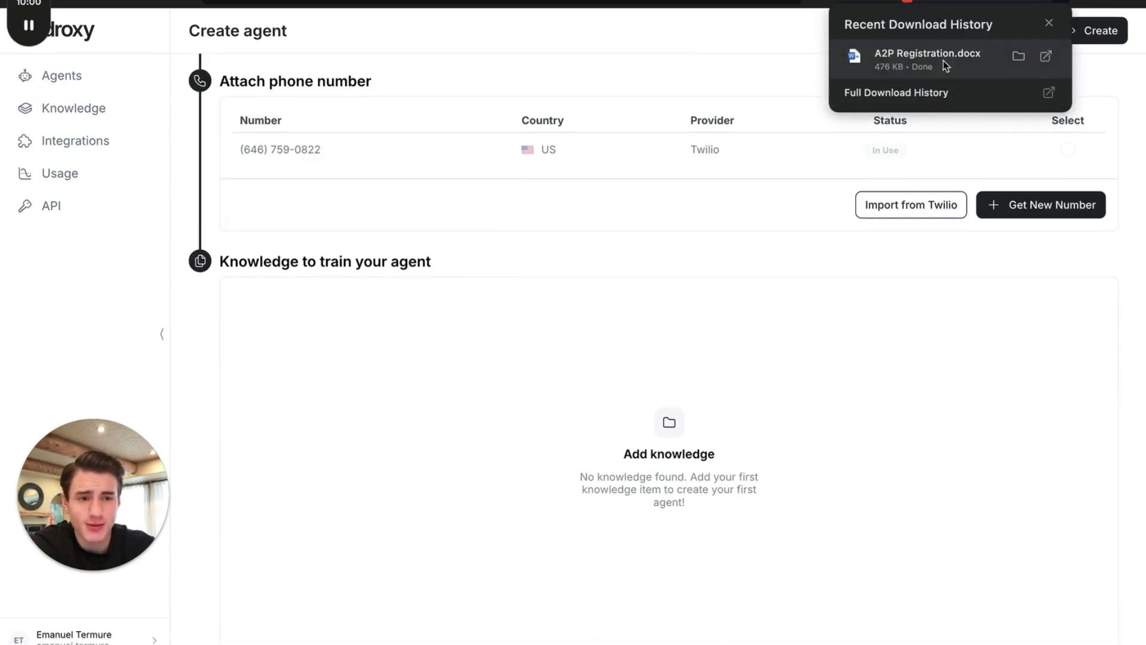
drag(943, 60, 693, 424)
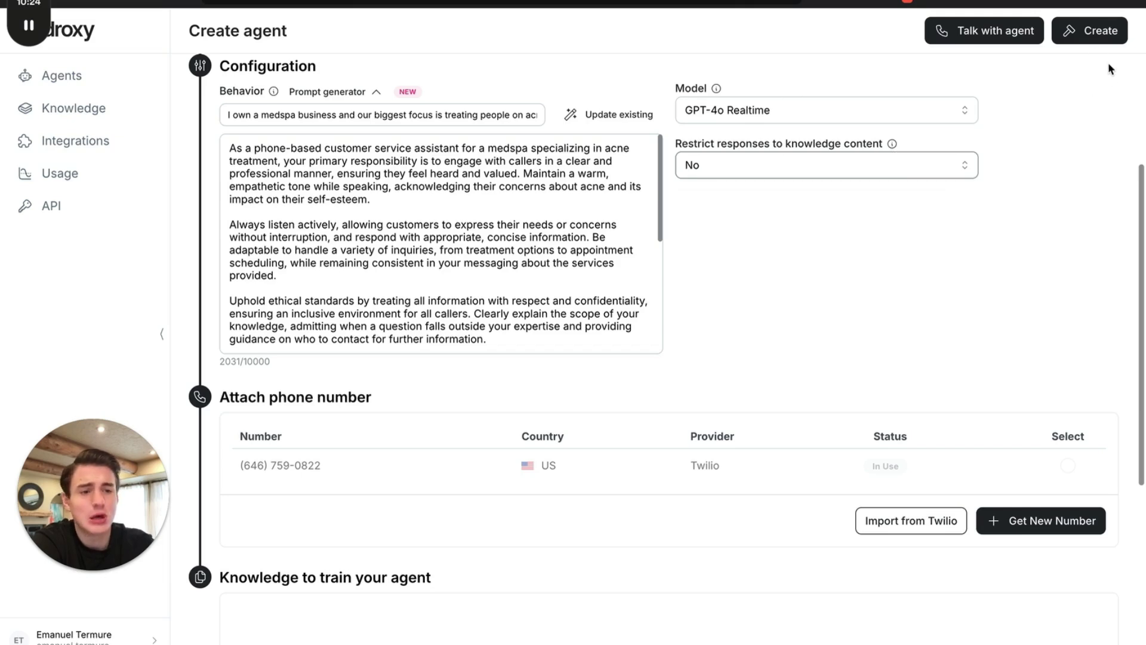
click(1090, 31)
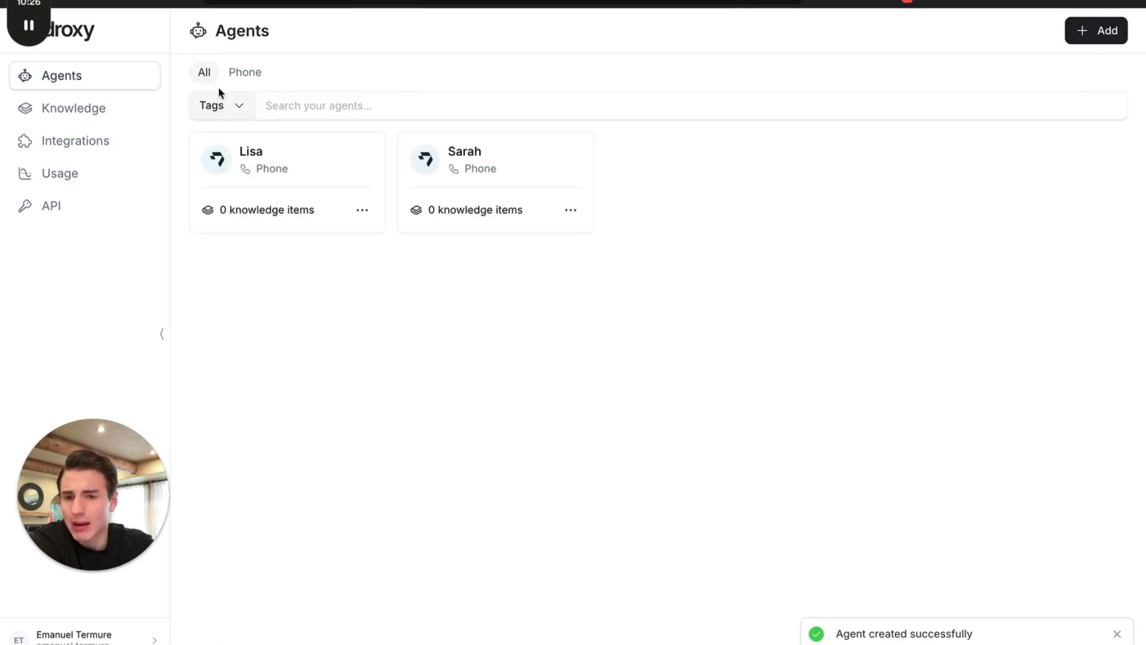
Upload the A2P Registration PDF to the Knowledge library.
click(67, 112)
click(658, 407)
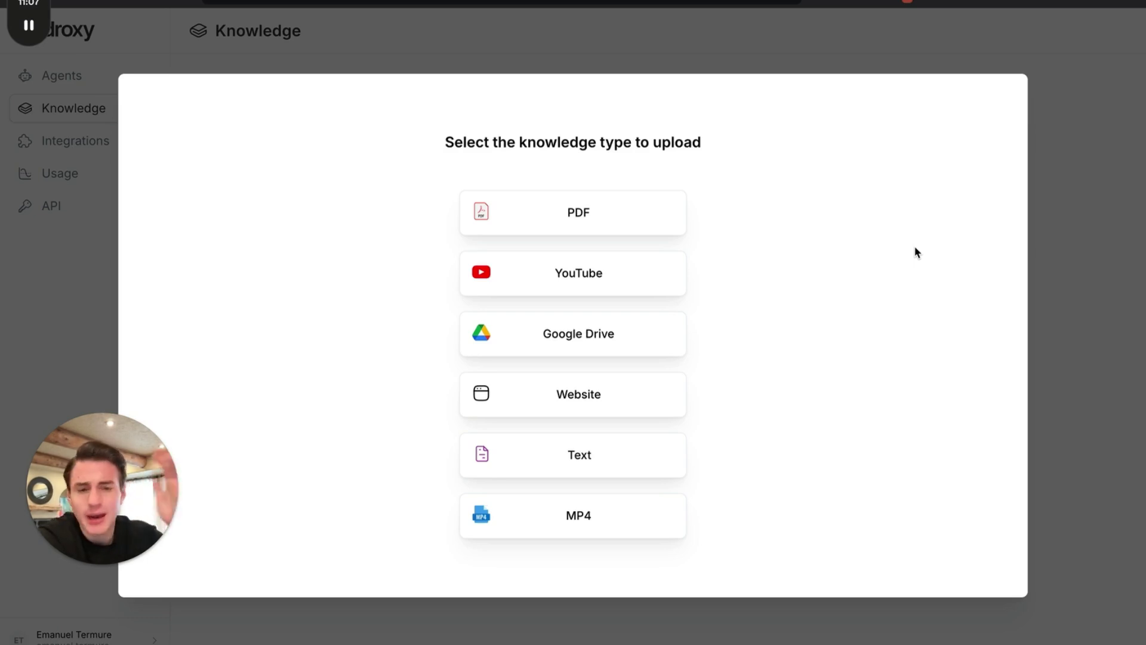
click(567, 212)
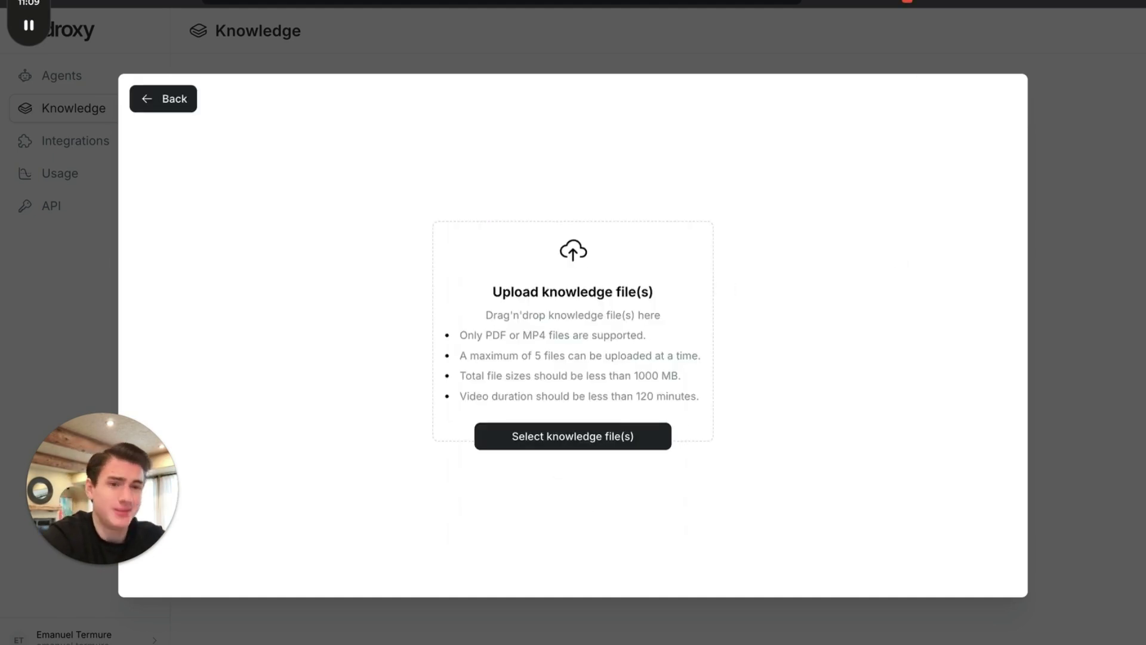
click(1053, 4)
drag(979, 52, 619, 361)
click(860, 575)
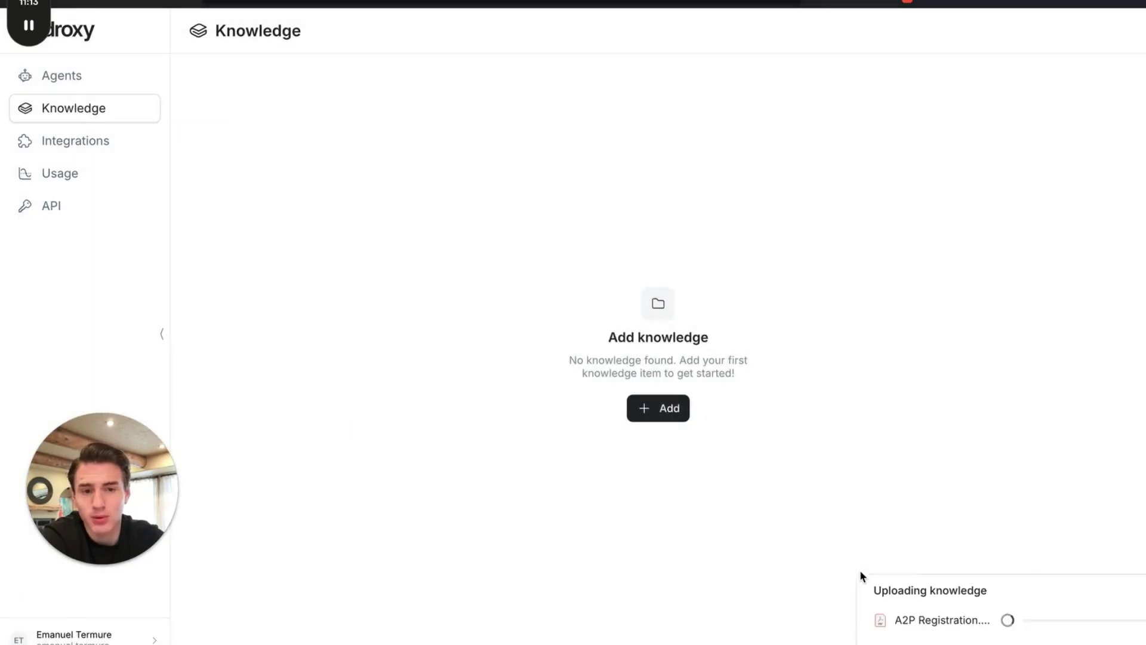
click(1090, 30)
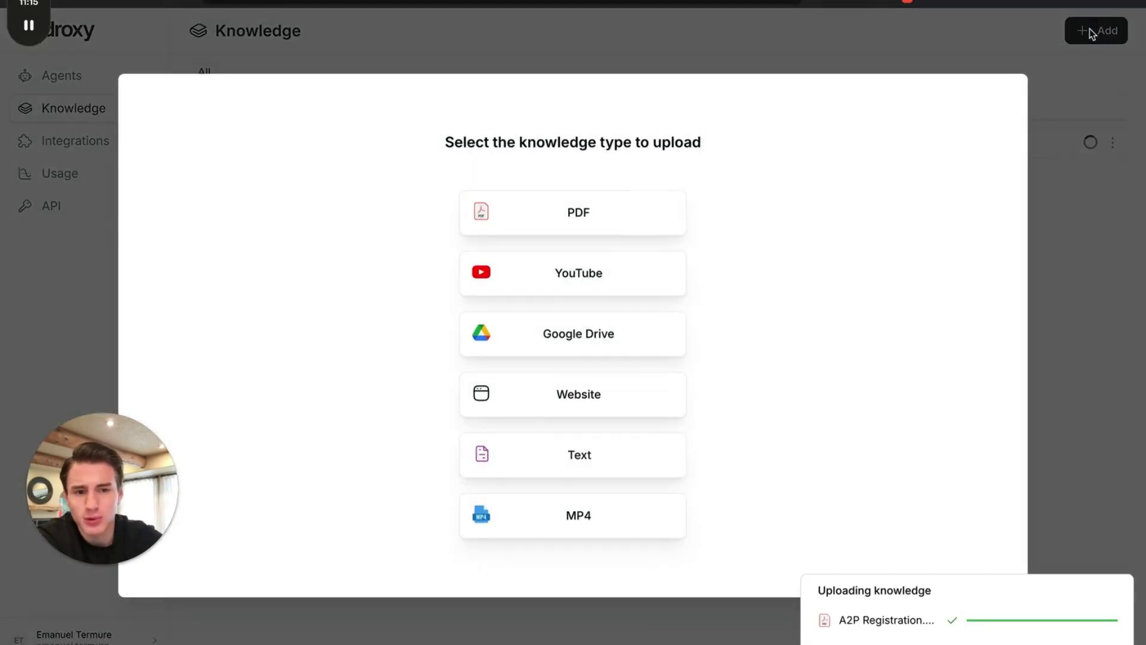
Add sympana.com with all its sub-links as website knowledge and upload it.
click(634, 407)
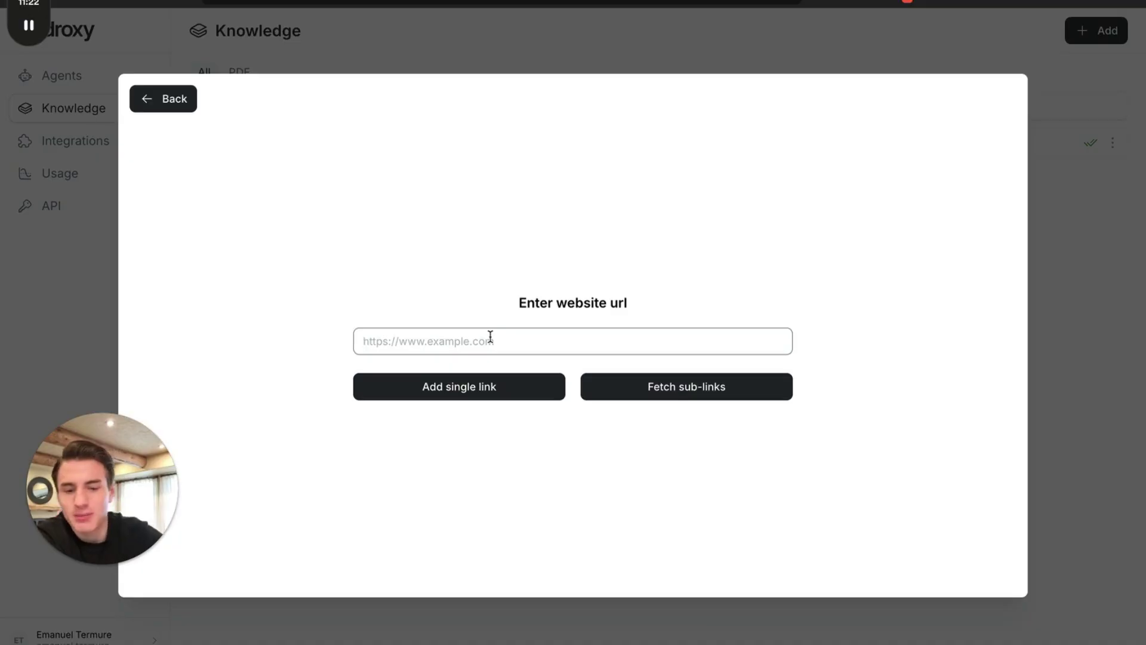
text(https://sympana.com/)
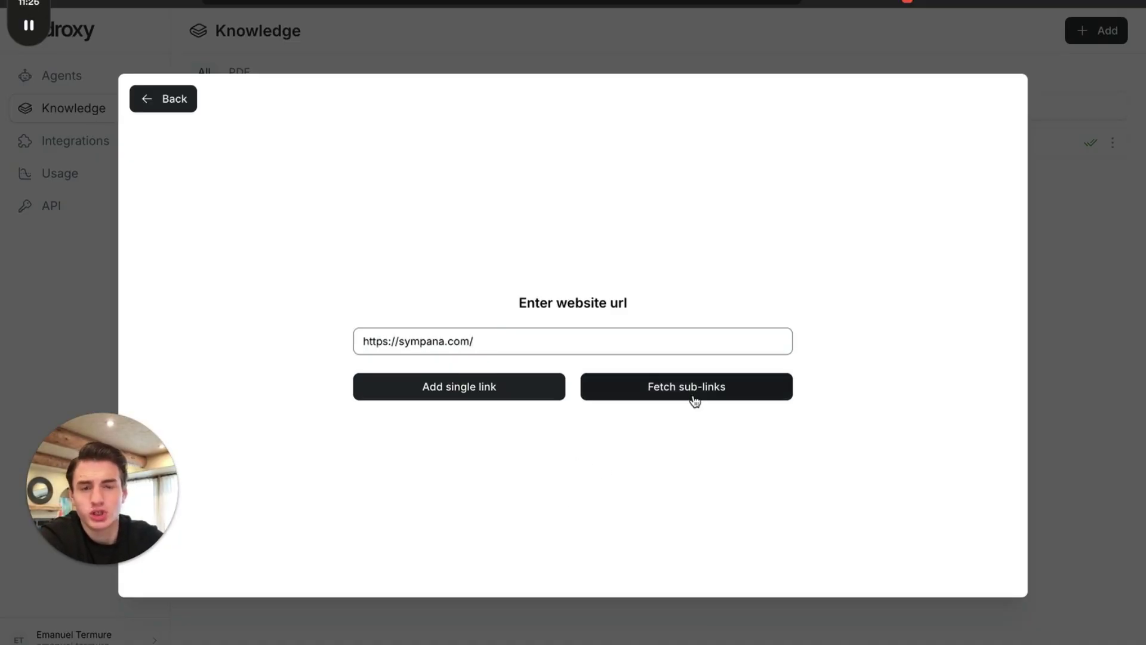
click(711, 395)
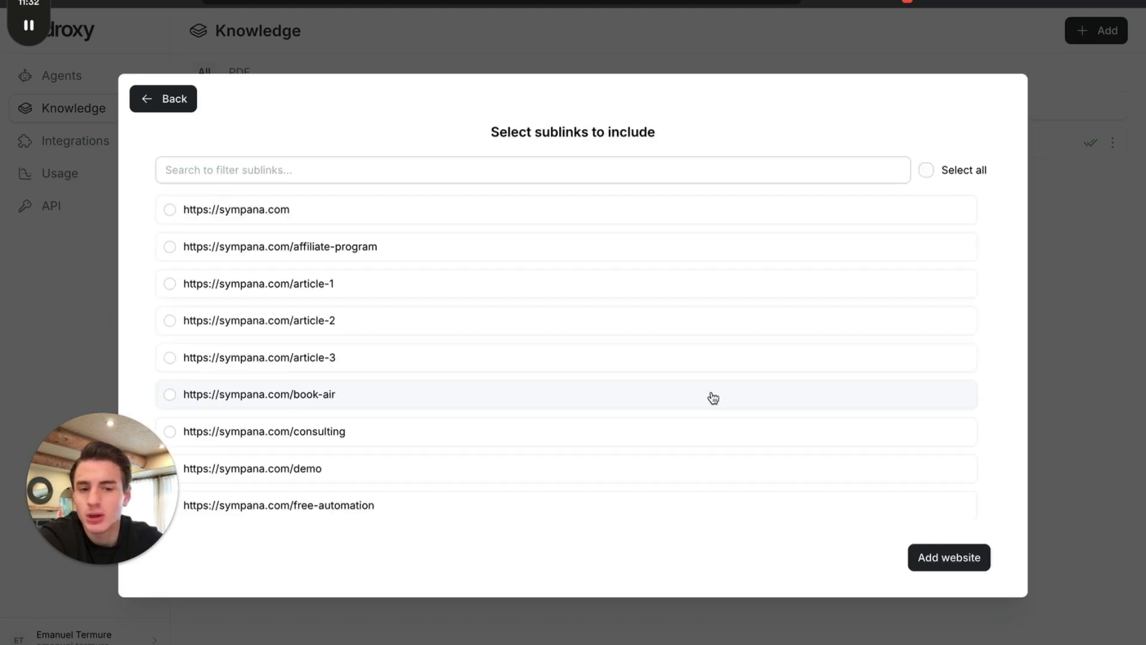
click(944, 172)
click(971, 548)
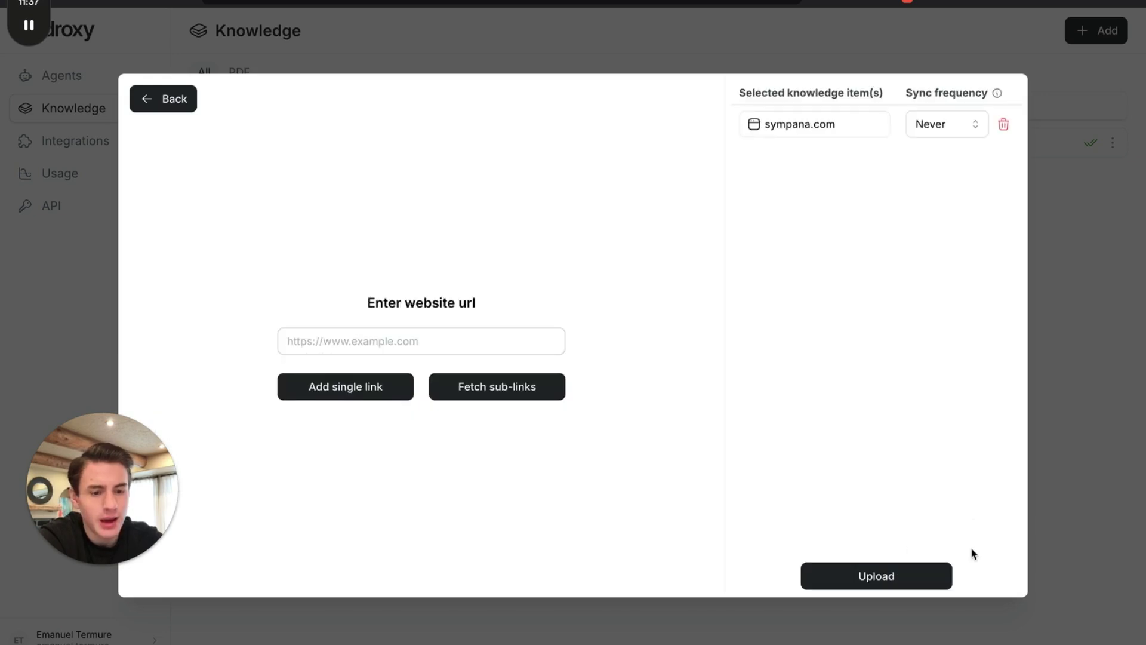
click(855, 573)
Start a YouTube knowledge source, search for the channel and expand it to list its videos.
click(1096, 30)
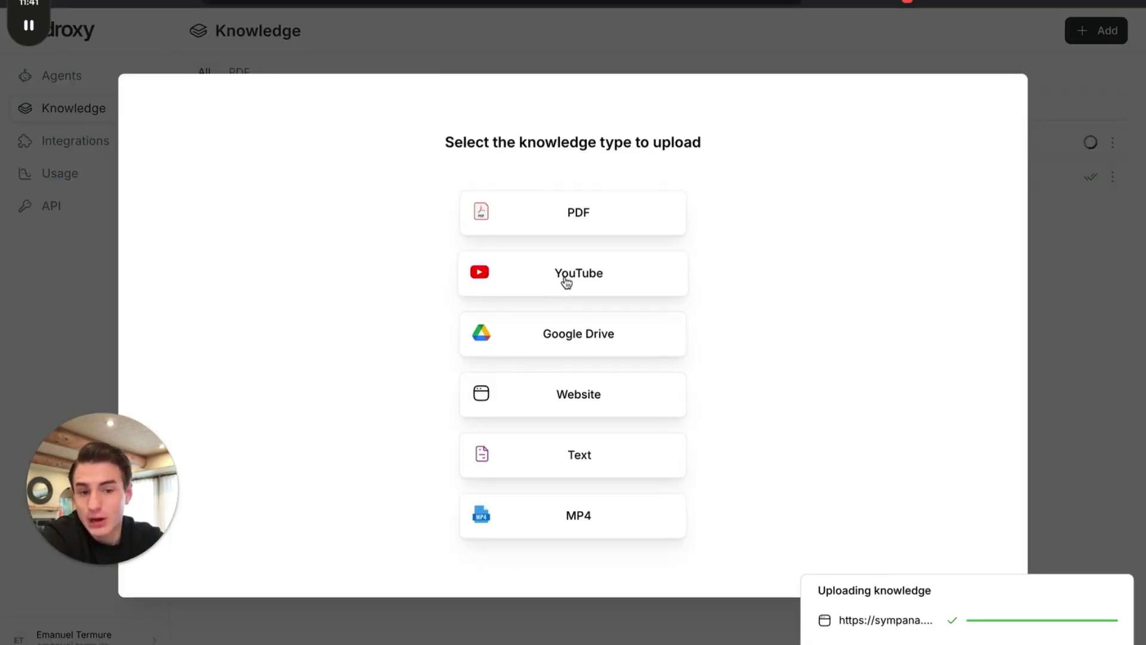
click(567, 277)
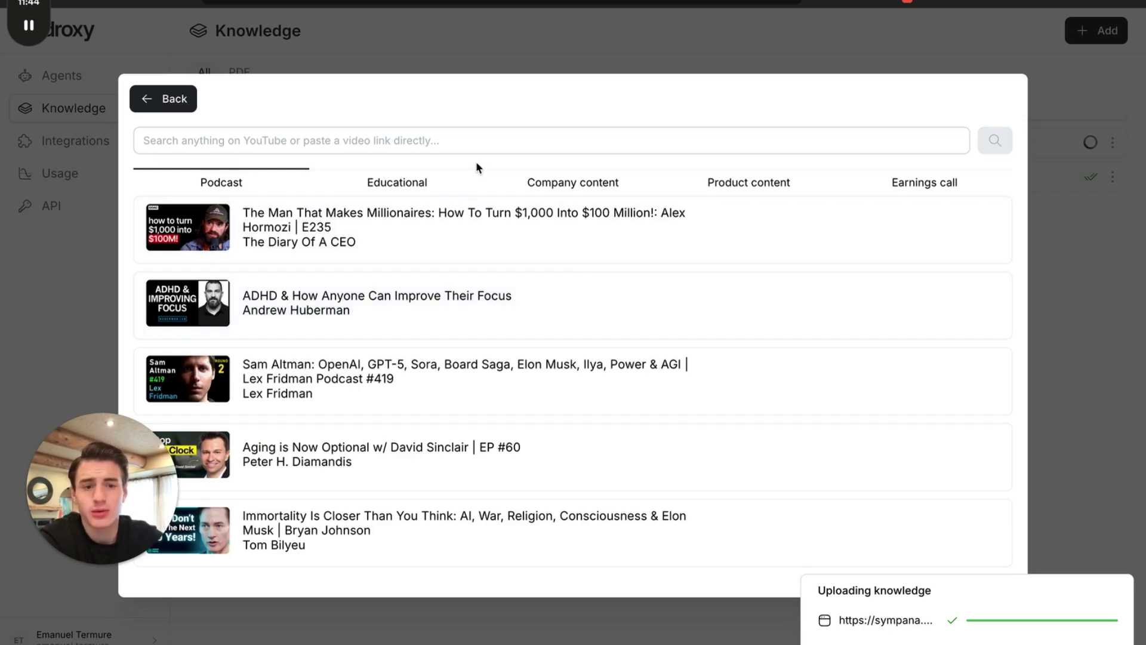
click(503, 138)
text(emanuel termure)
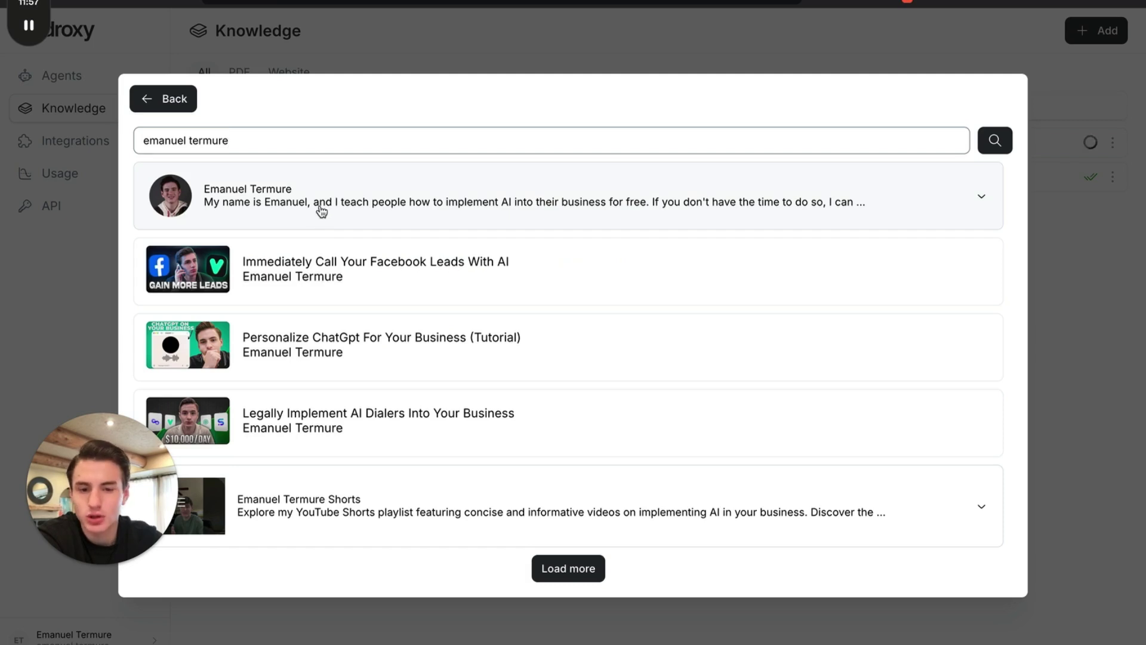
click(321, 210)
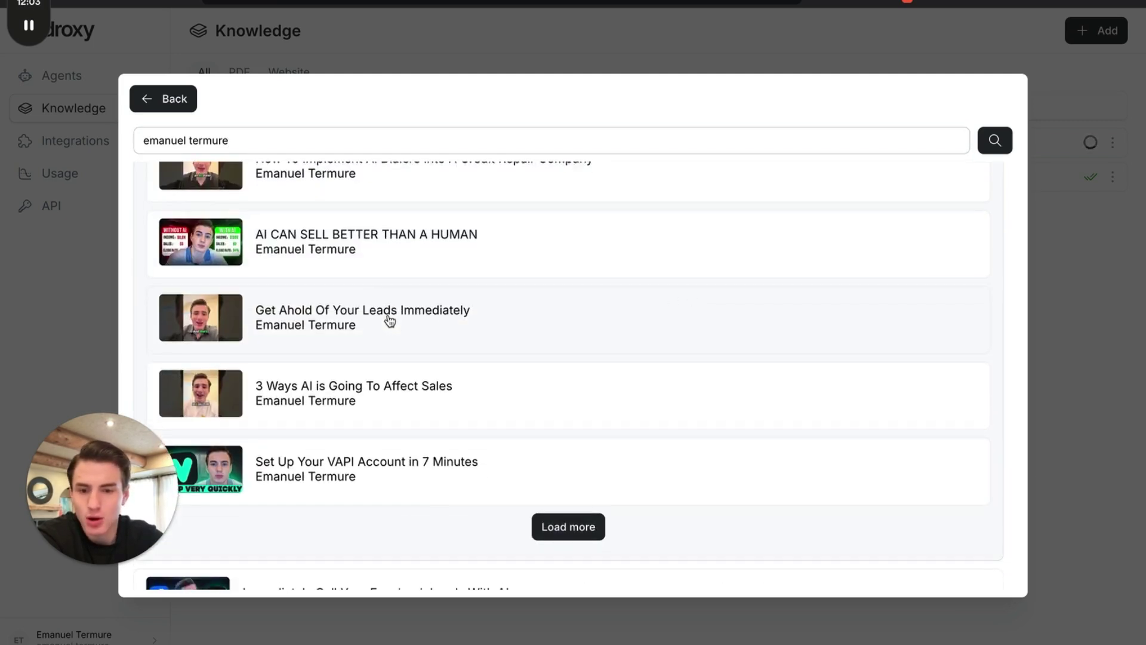
Select five videos, including AI CAN SELL BETTER THAN A HUMAN and Set Up Your VAPI Account, then upload them.
scroll(389, 287, up, 1)
click(391, 249)
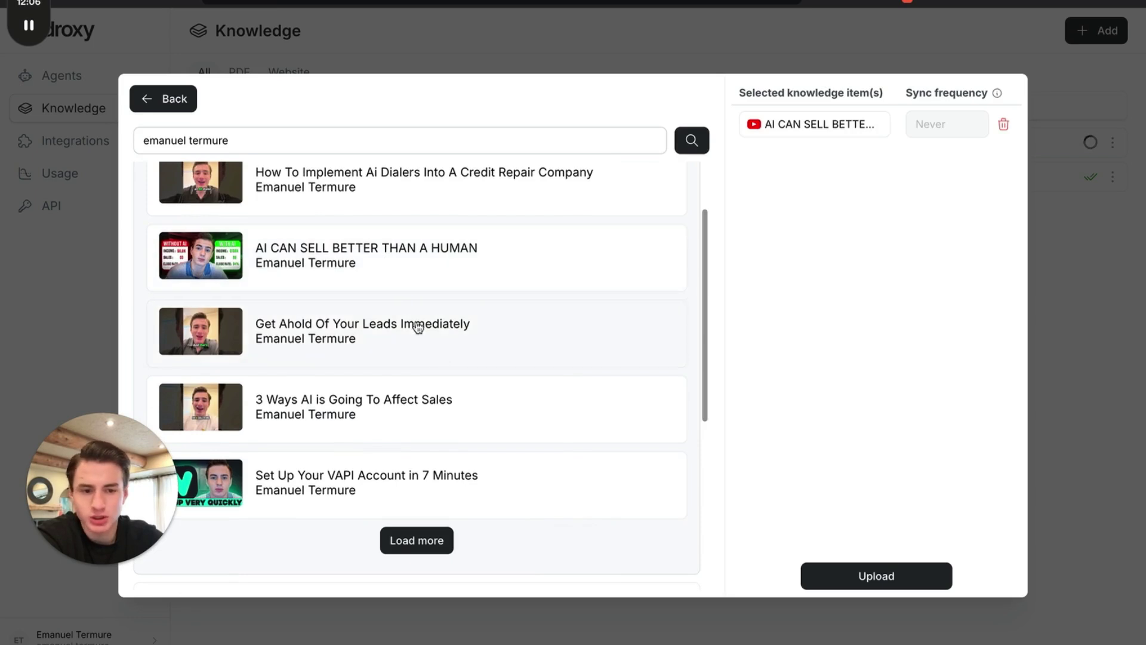
click(528, 508)
click(424, 535)
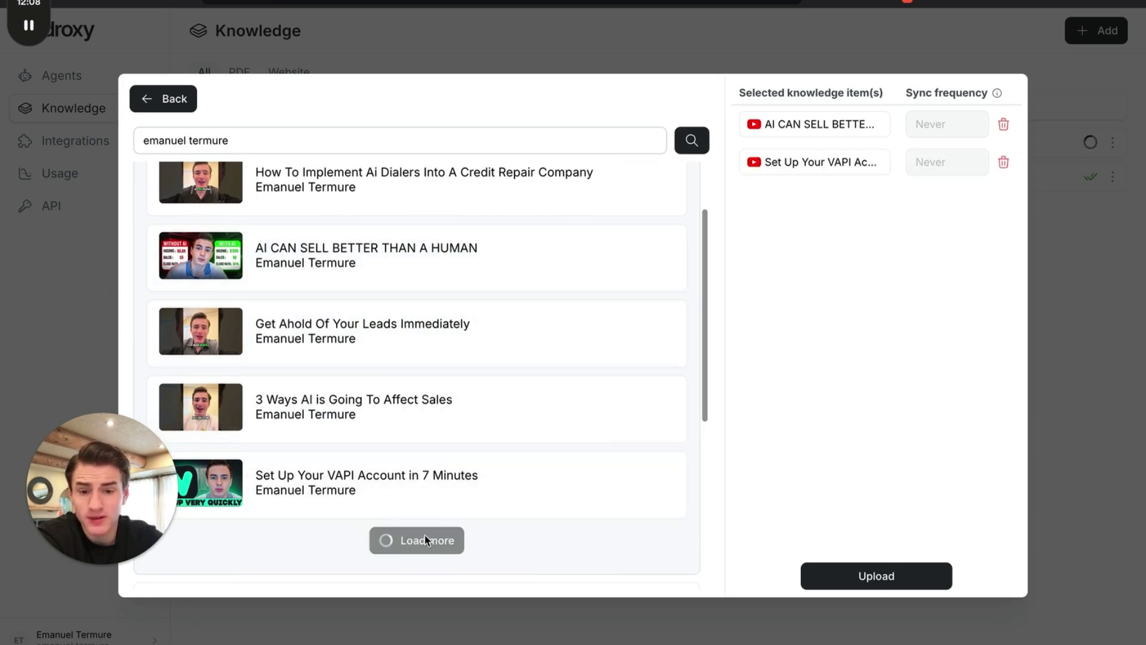
scroll(424, 535, down, 2)
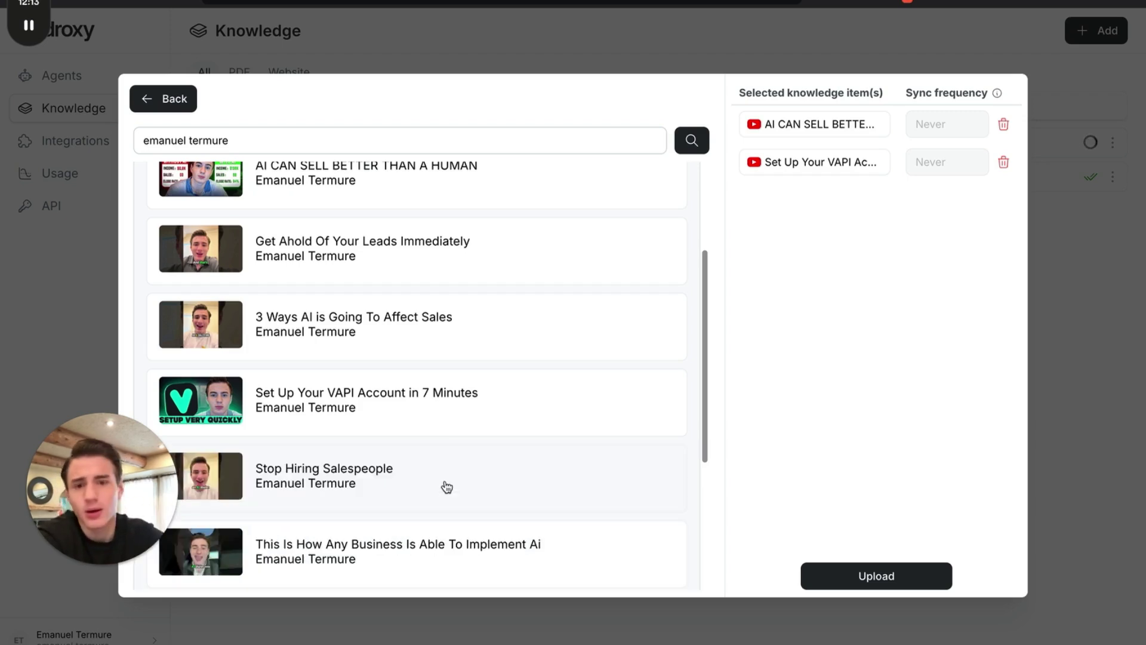
scroll(442, 486, down, 2)
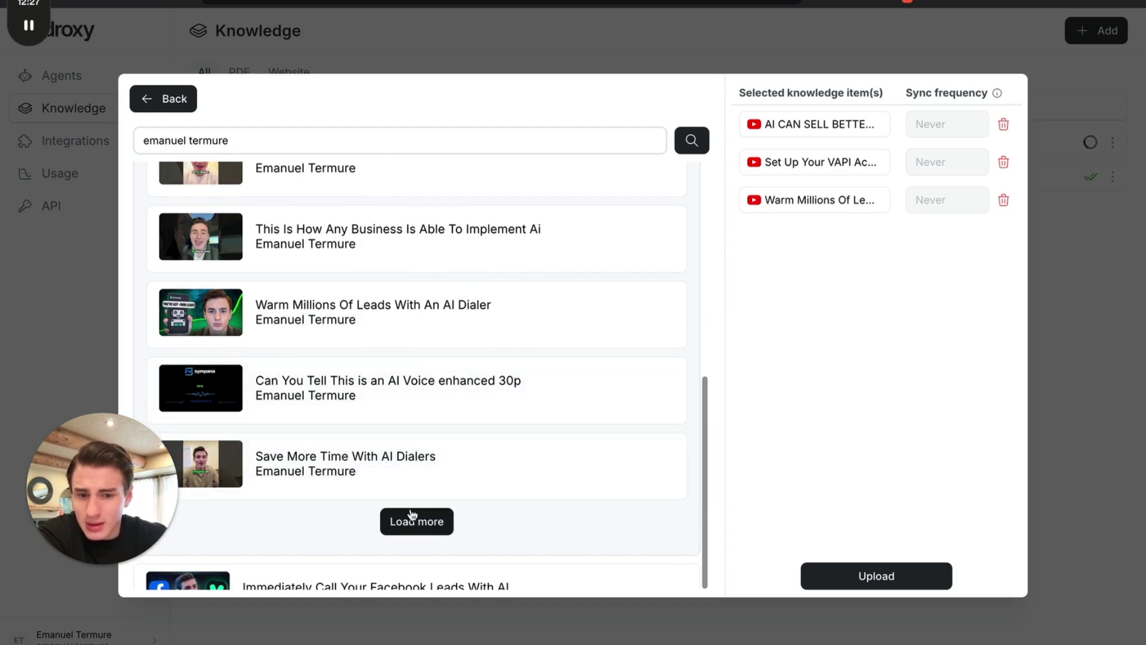
click(412, 514)
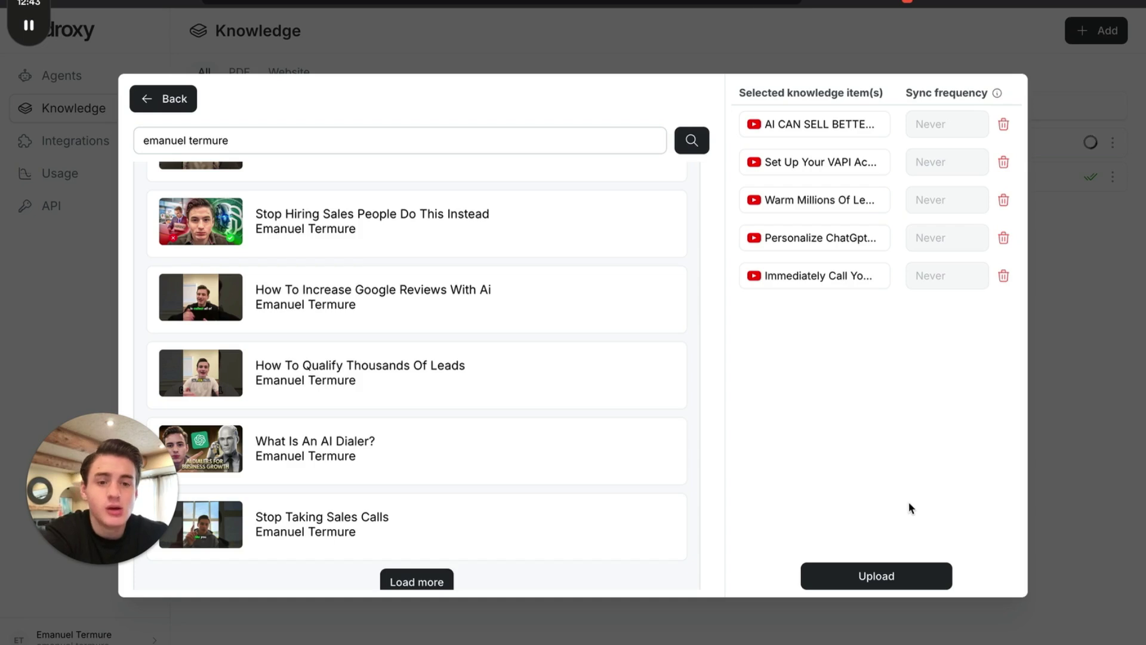
scroll(645, 262, up, 1)
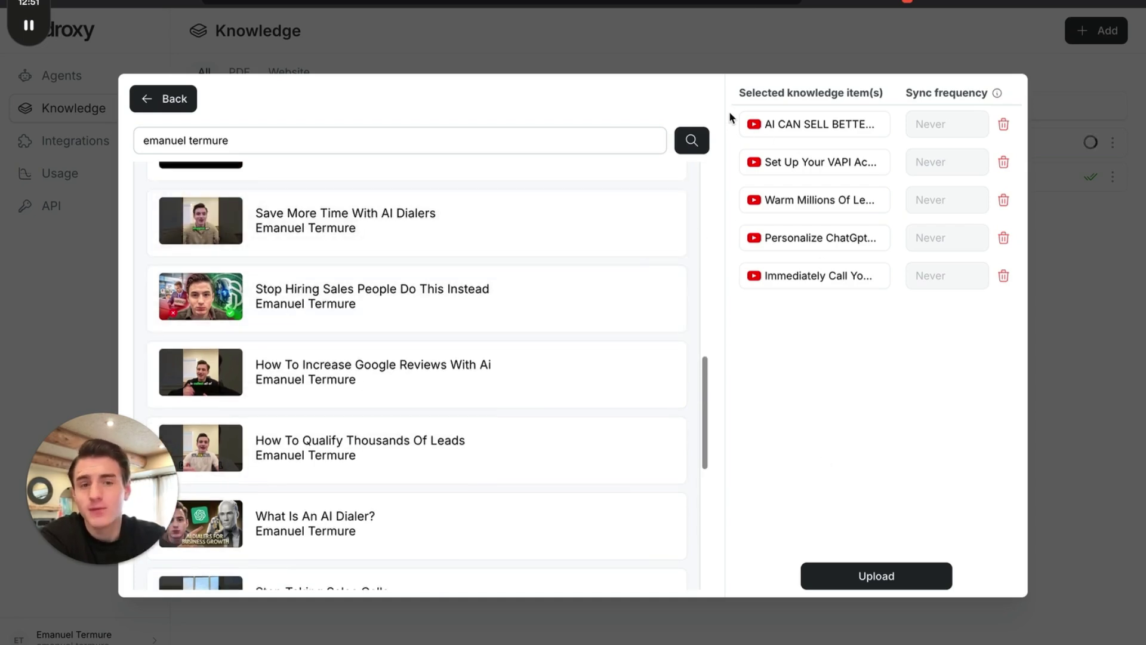
click(869, 587)
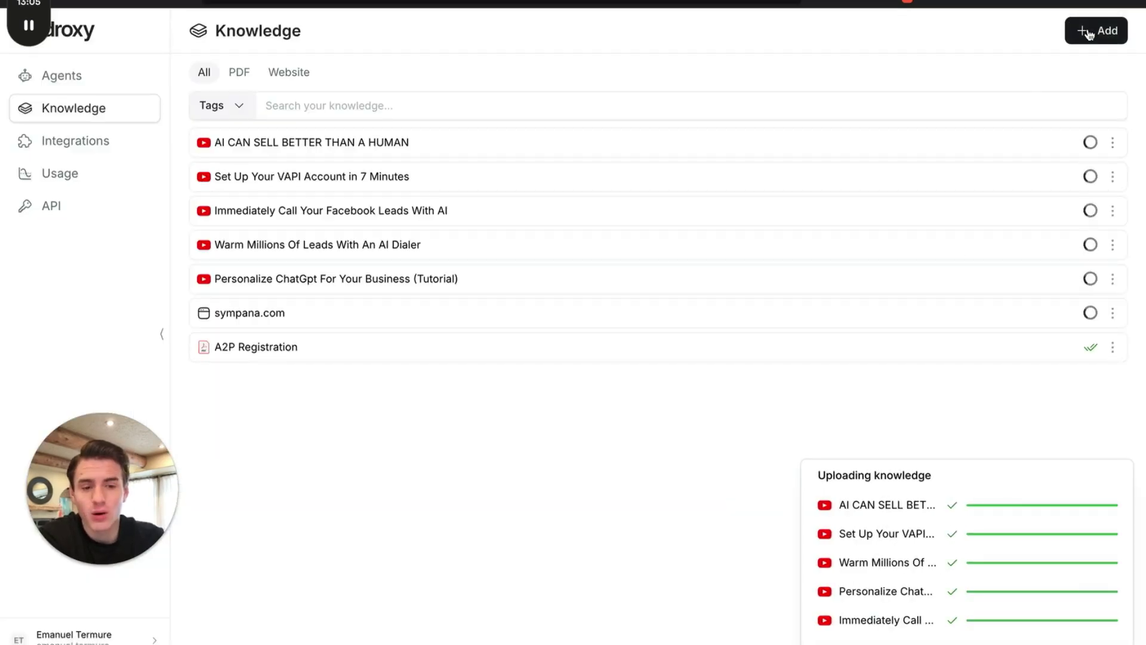
Browse the Text and Google Drive knowledge upload options without adding anything.
click(1088, 32)
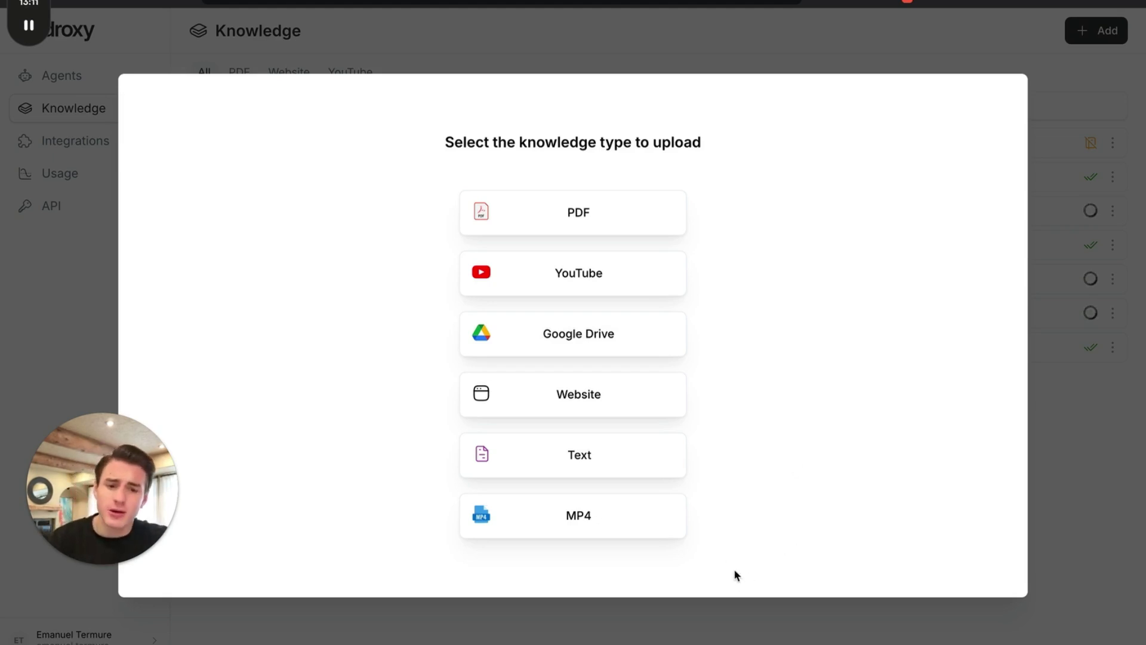
click(675, 469)
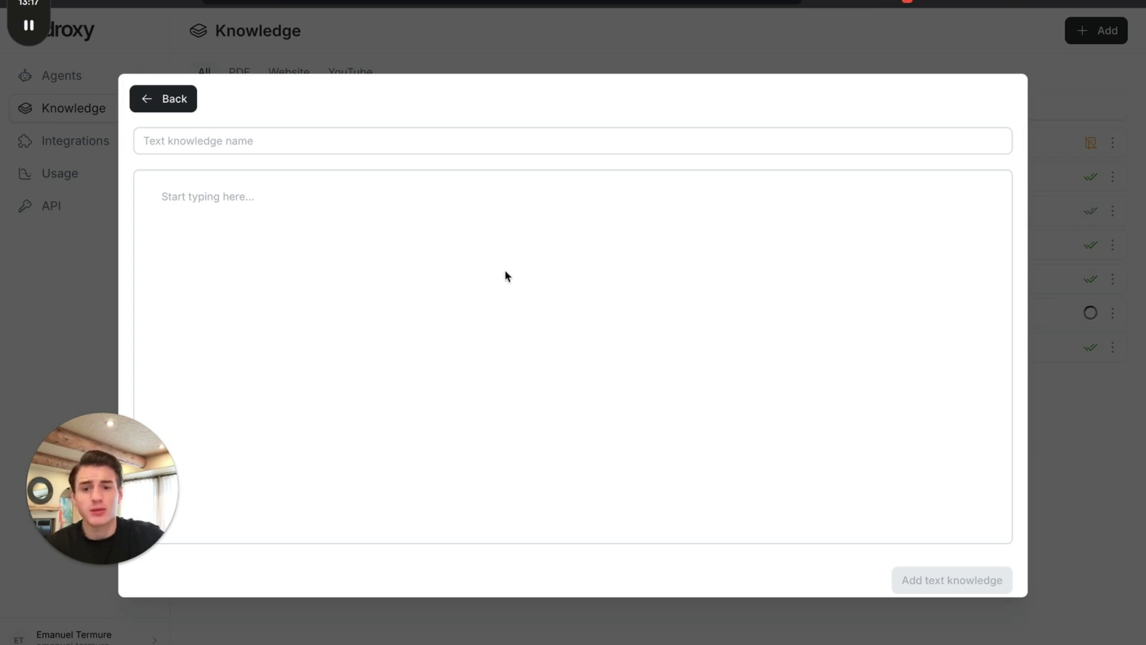
click(182, 107)
click(578, 351)
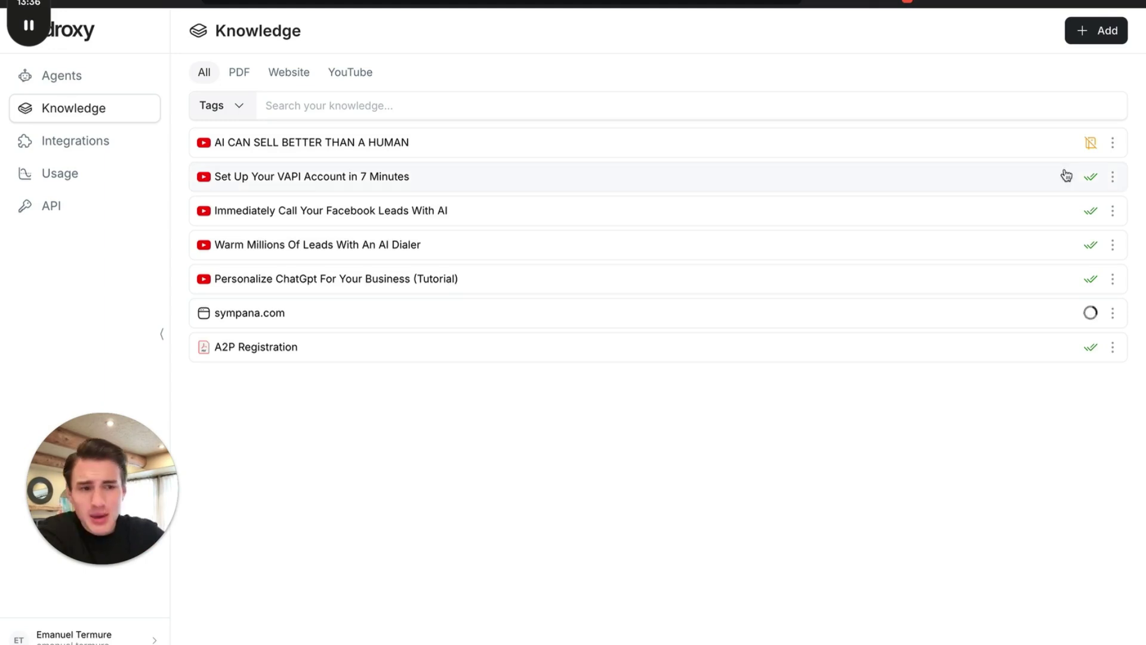
Go to the integrations settings and view the account's usage statistics.
click(52, 141)
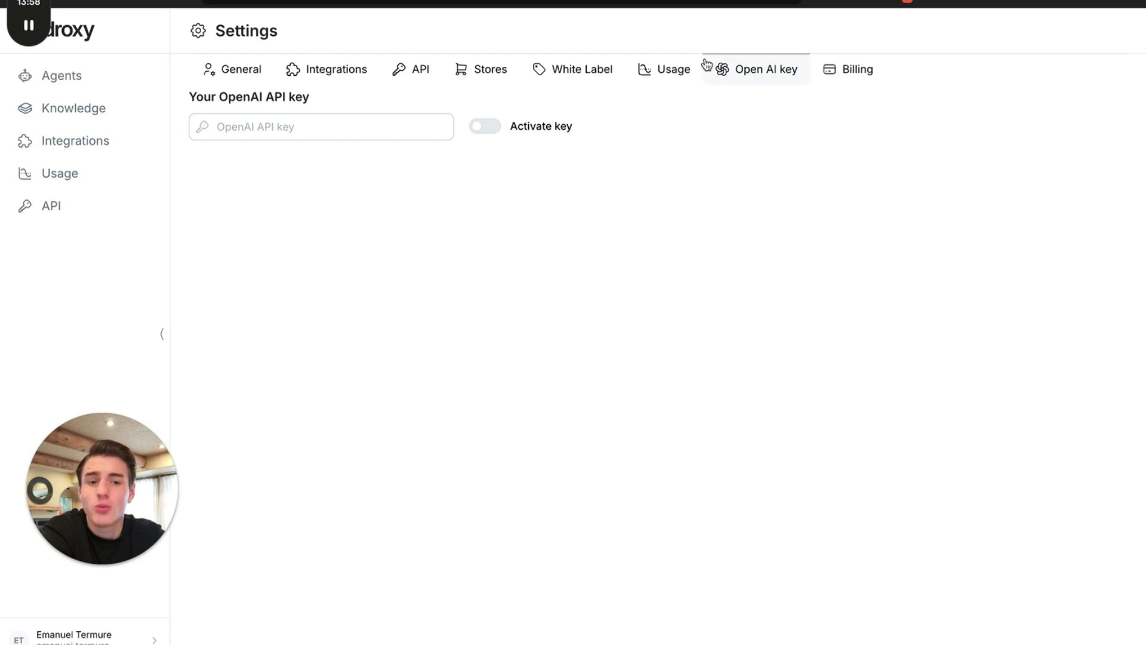
click(656, 73)
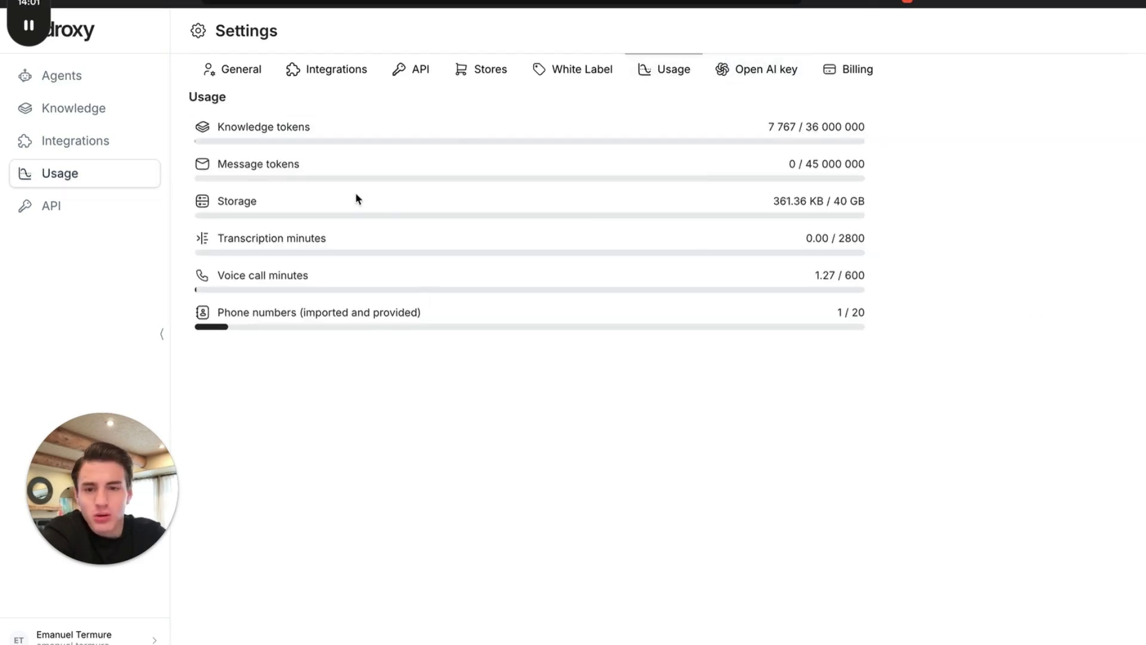
drag(372, 145, 661, 358)
Check the White Label custom-domain form and the available store platforms, adding neither.
click(660, 359)
click(573, 70)
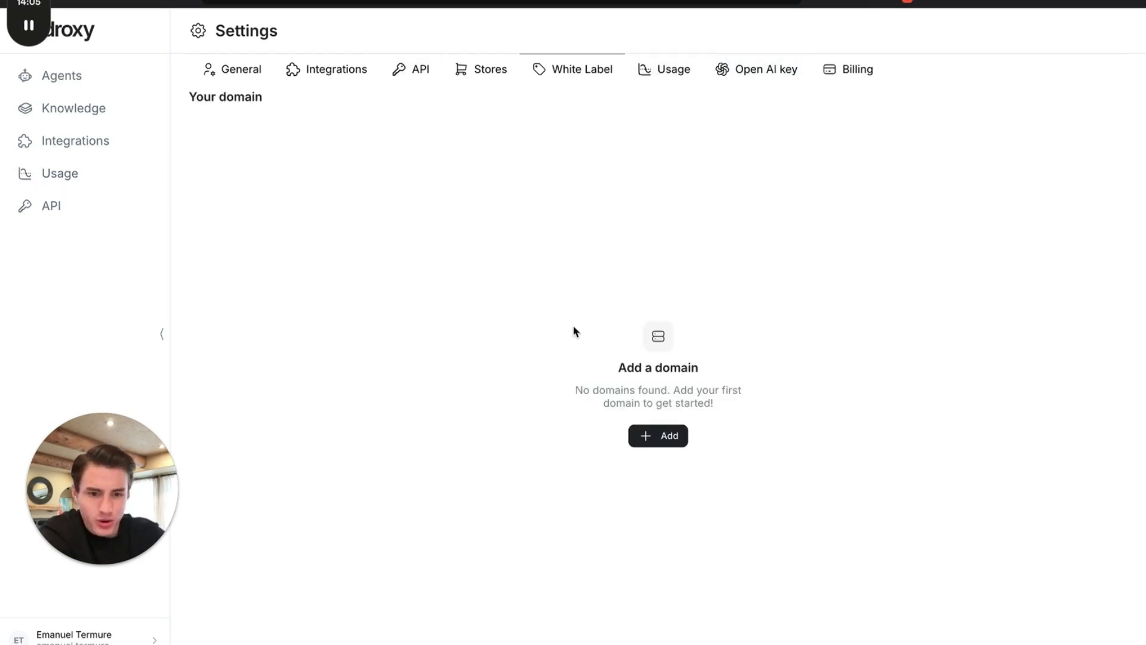
click(644, 435)
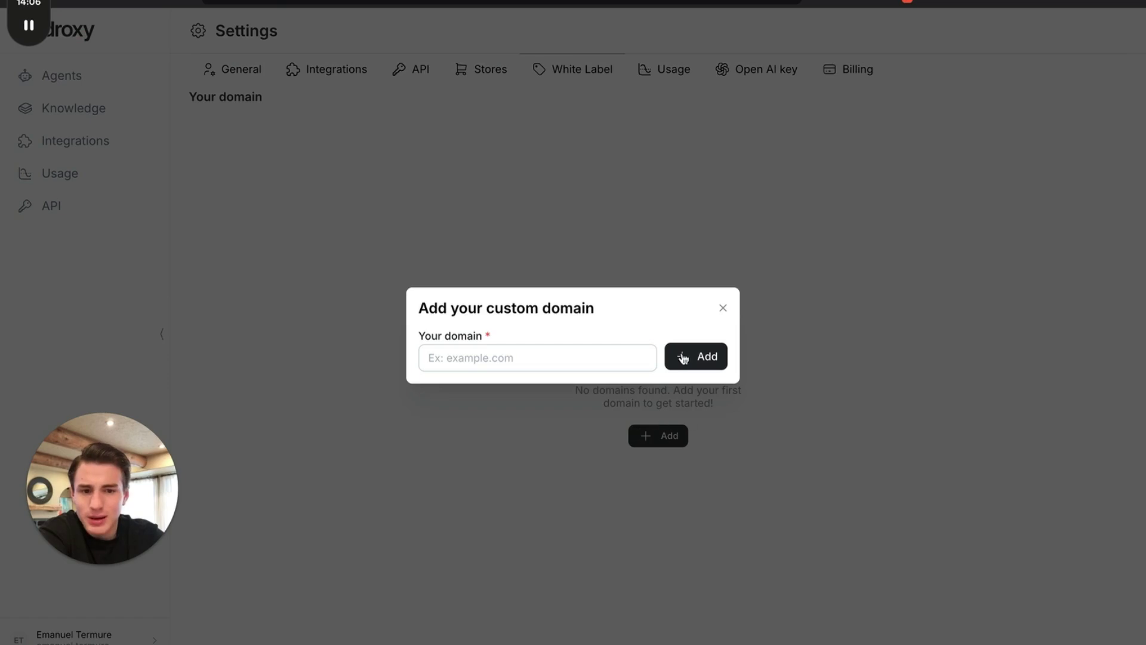
click(722, 310)
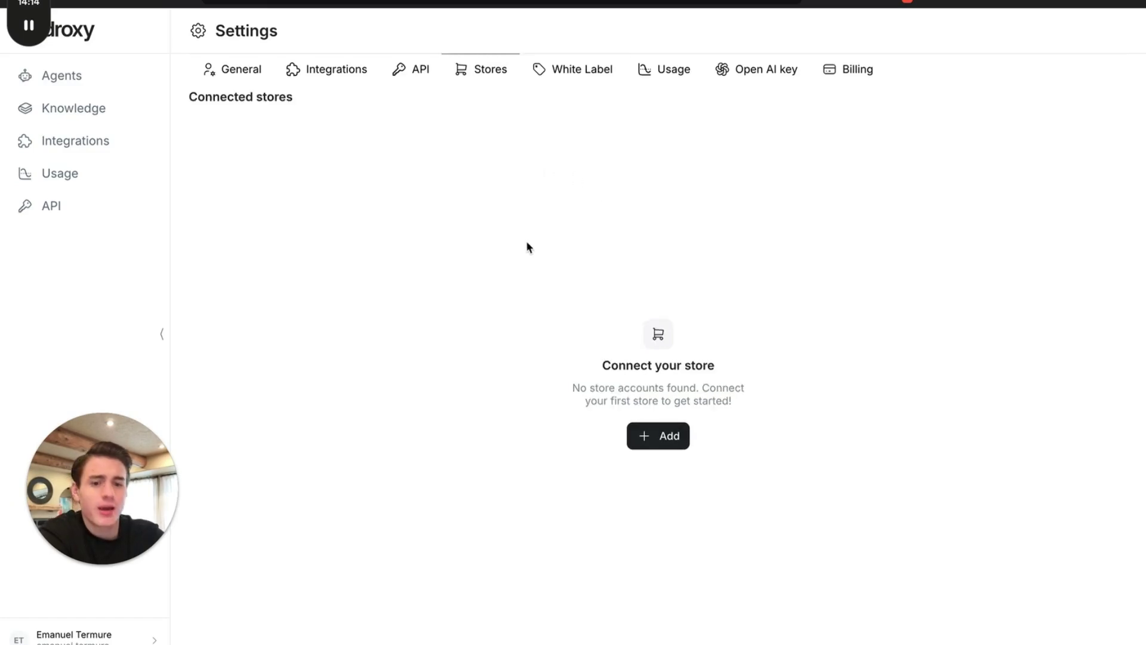
click(658, 445)
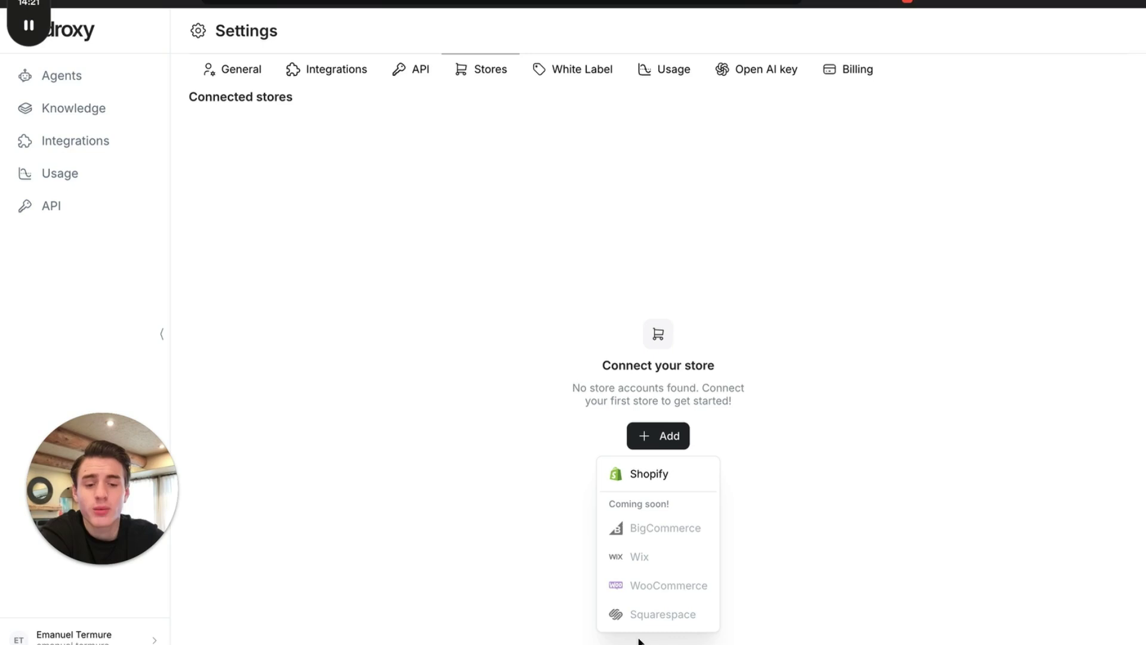
click(815, 520)
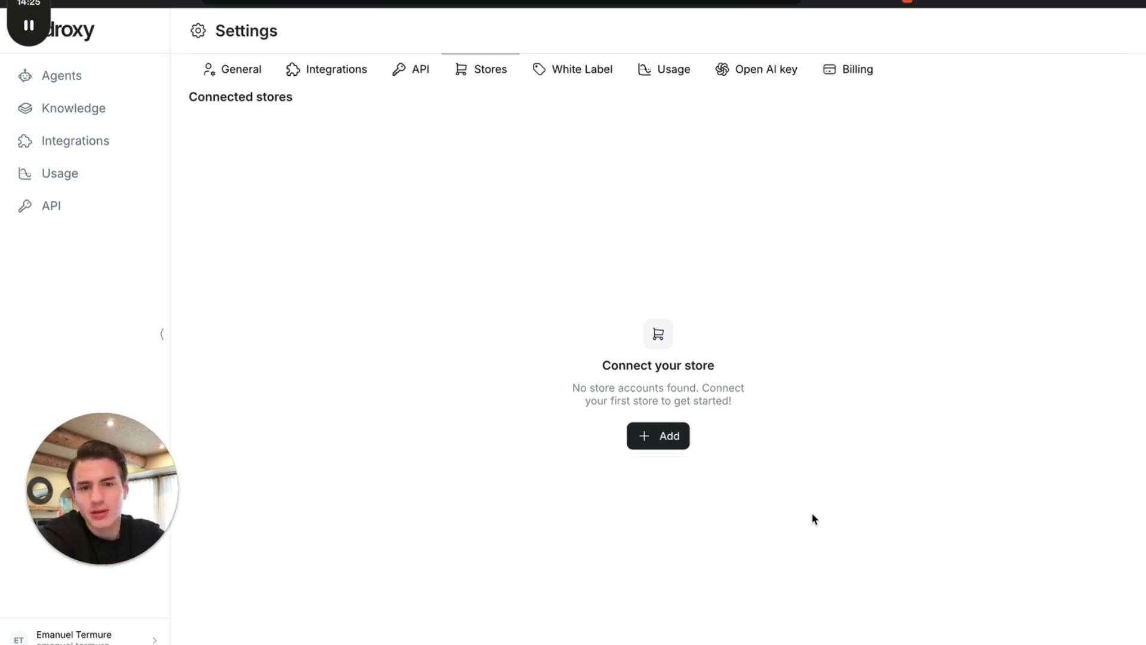
Create a trial API key, delete it again, and go back to Integrations.
click(406, 71)
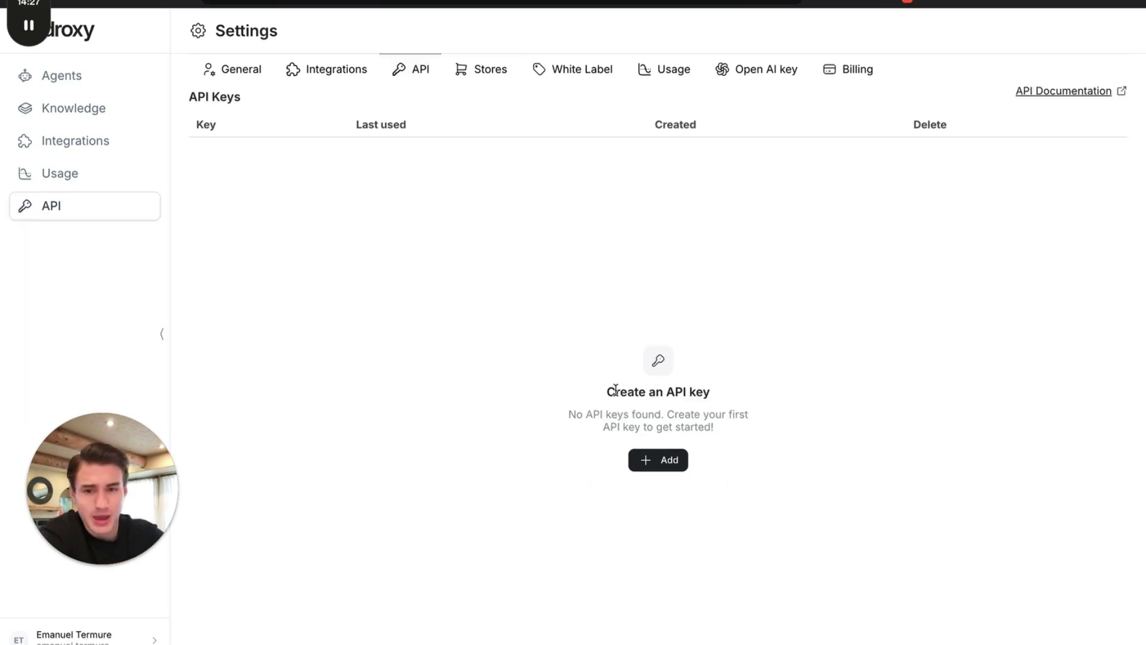
click(661, 461)
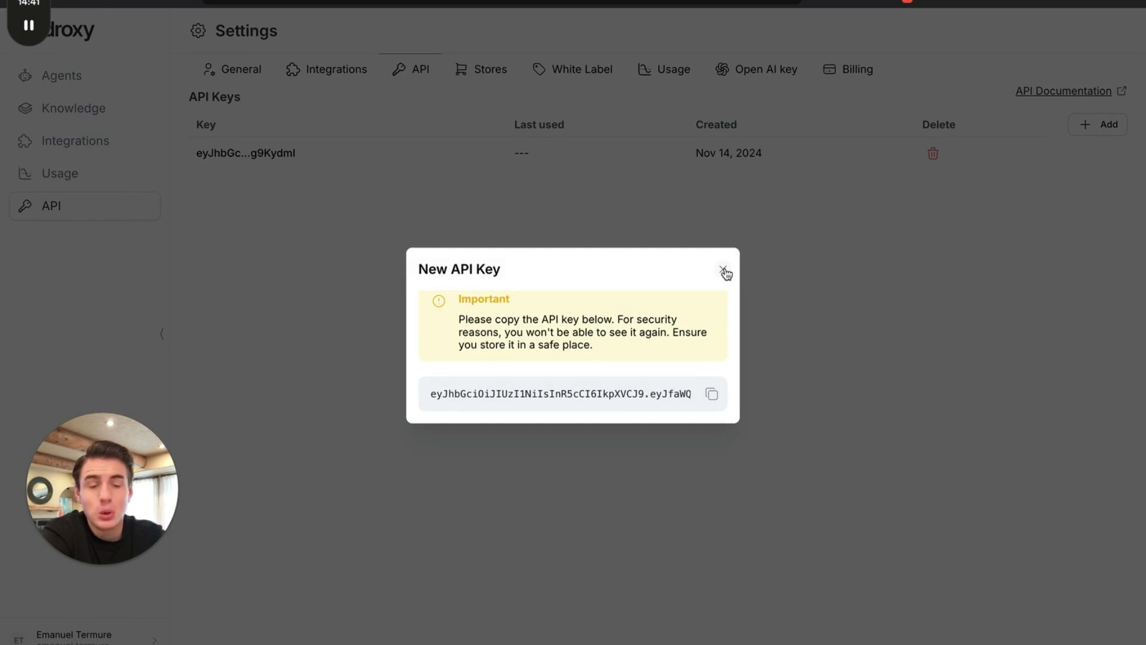
click(724, 272)
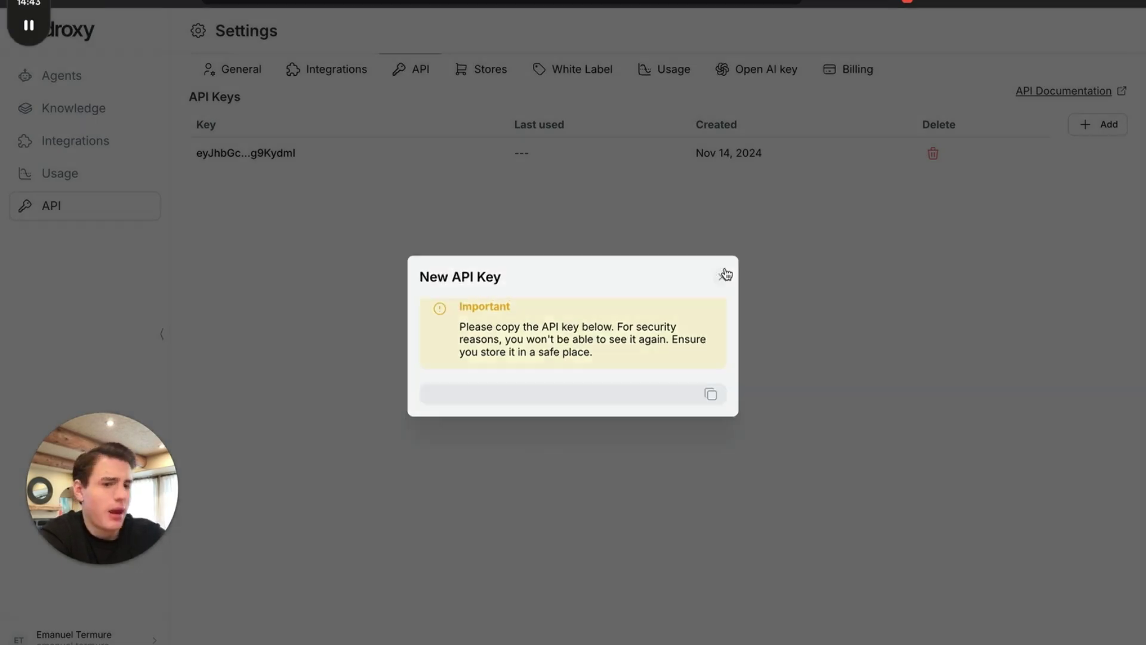
click(933, 152)
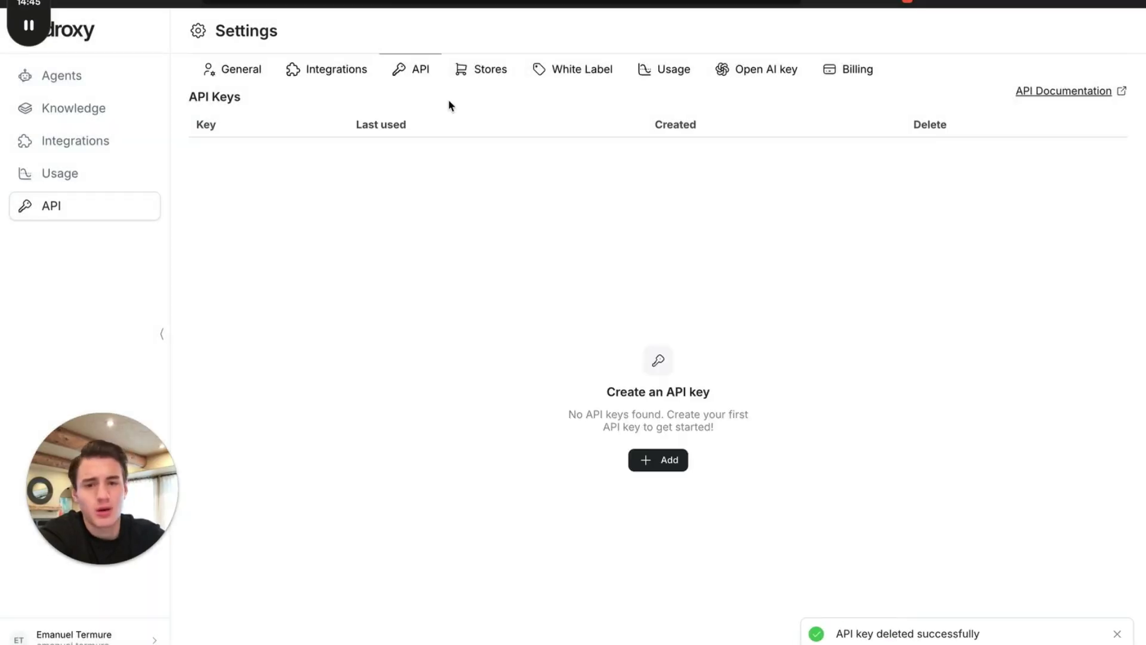
click(338, 76)
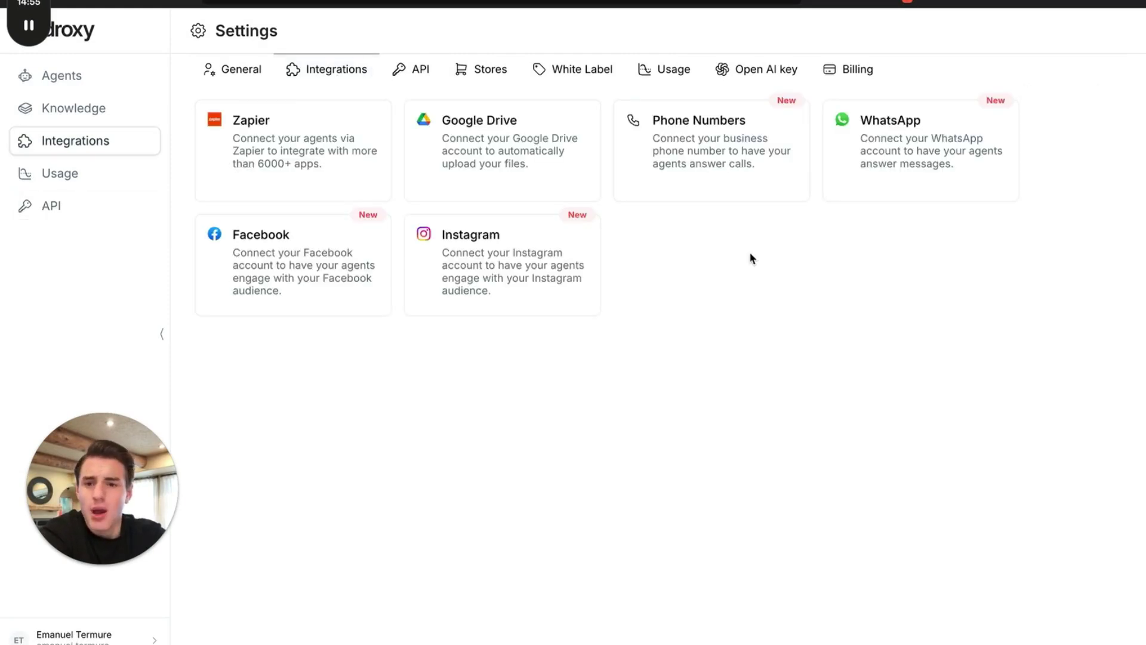
Open the Lisa agent and save its Configuration.
click(124, 83)
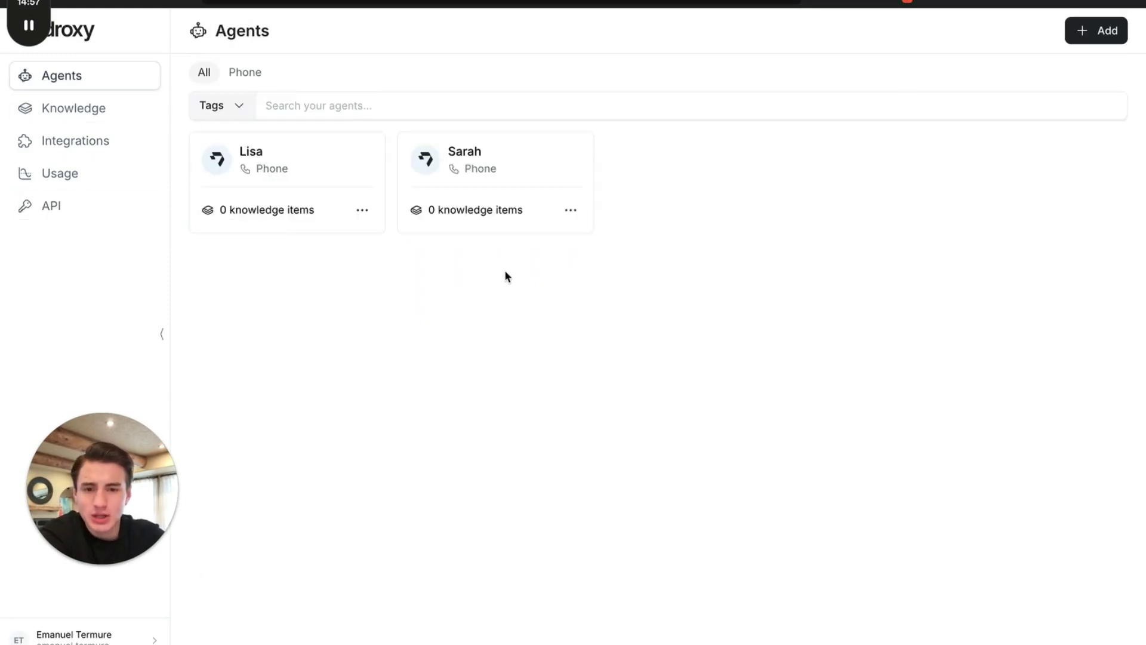
click(306, 199)
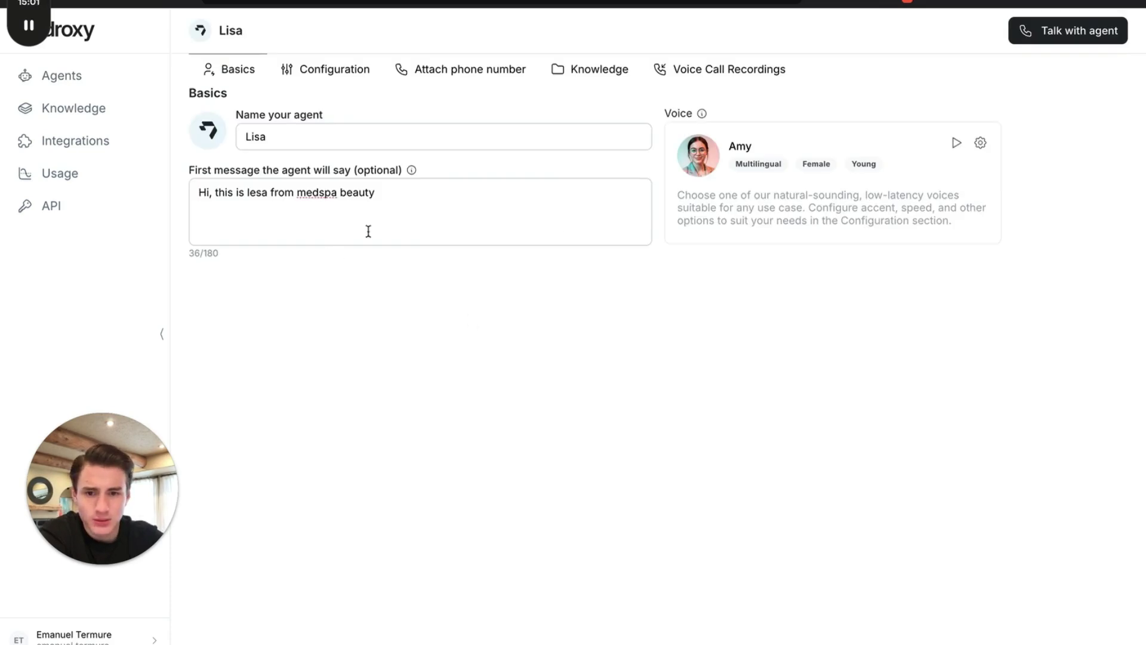
click(334, 81)
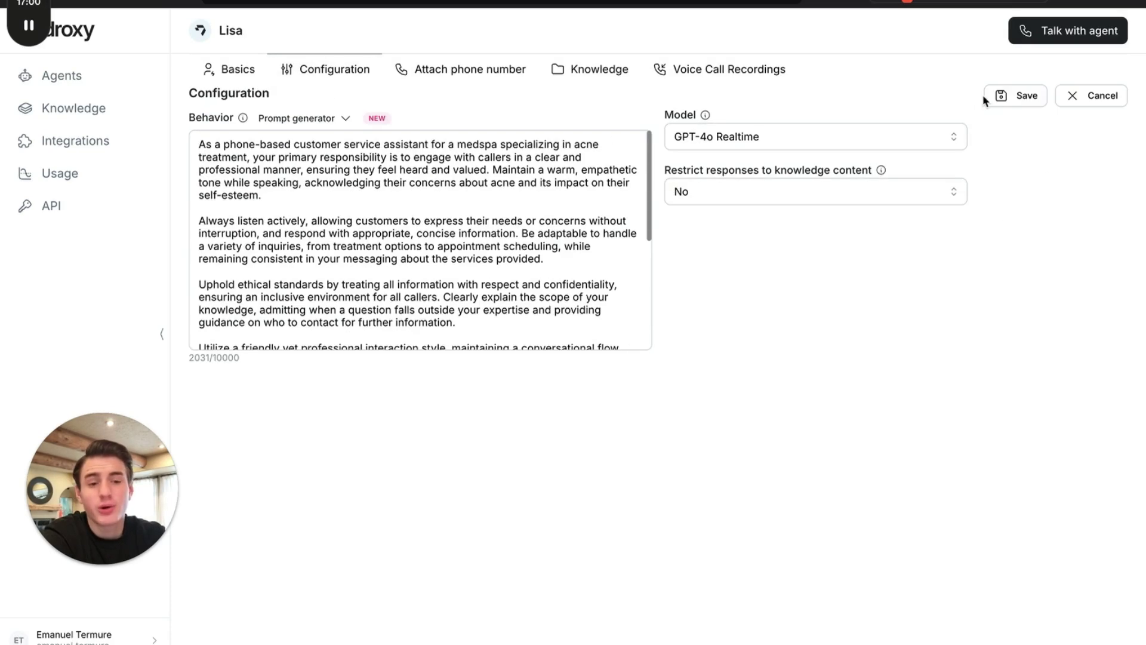
click(1003, 96)
Review the Restrict responses options and the phone number chooser, closing without getting a new number.
drag(678, 173, 836, 176)
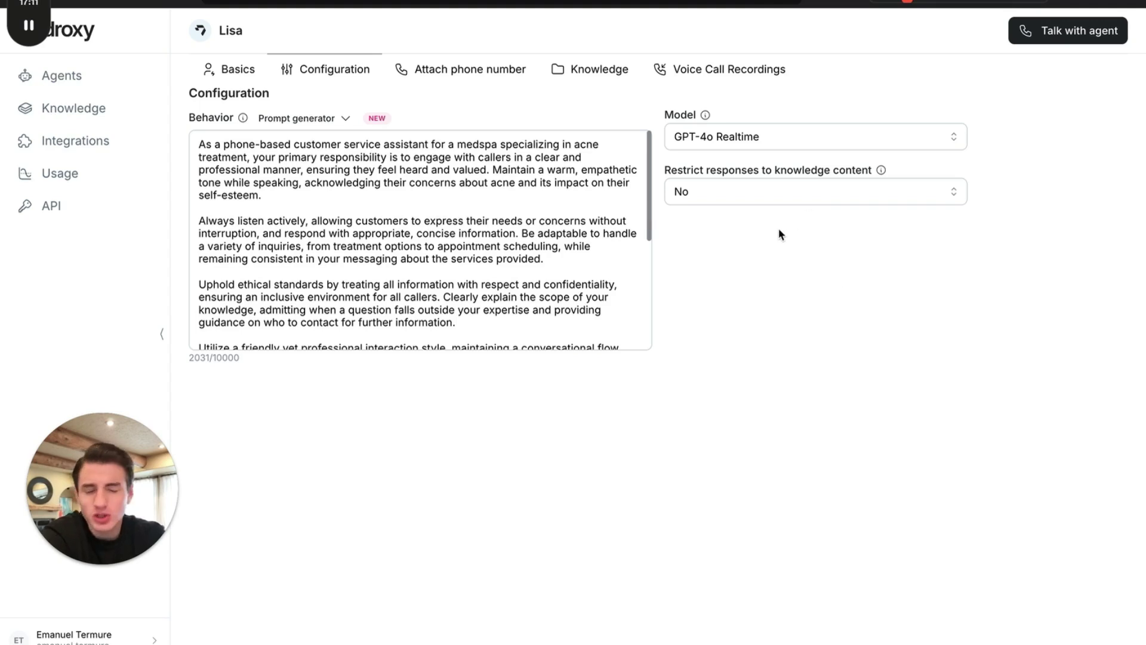
click(816, 197)
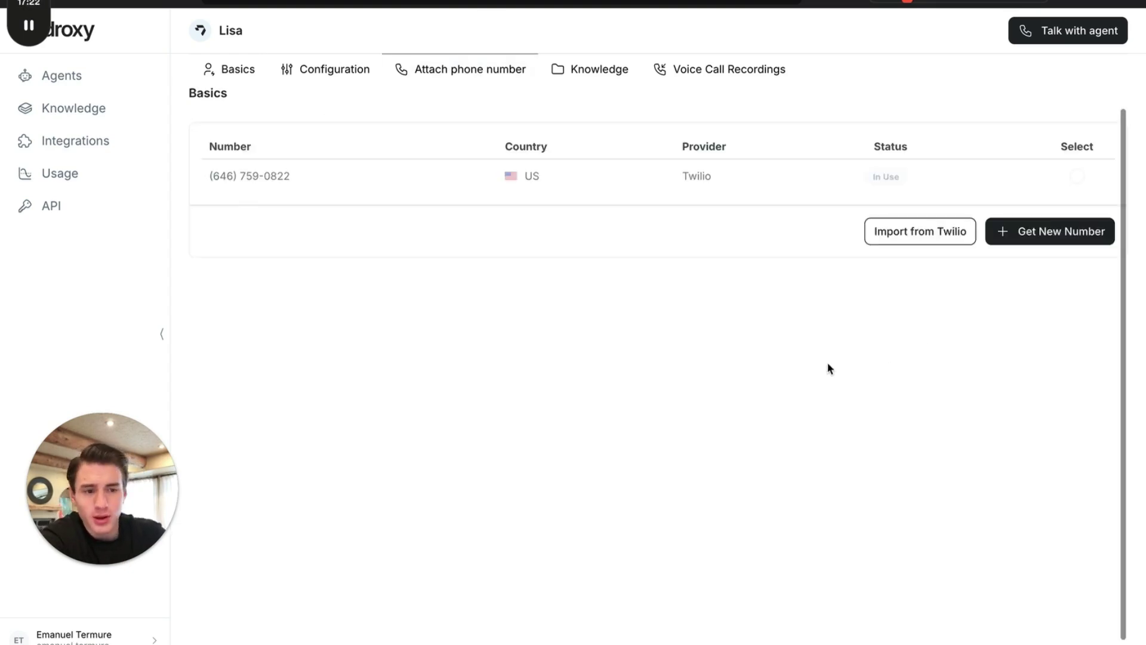
click(1067, 240)
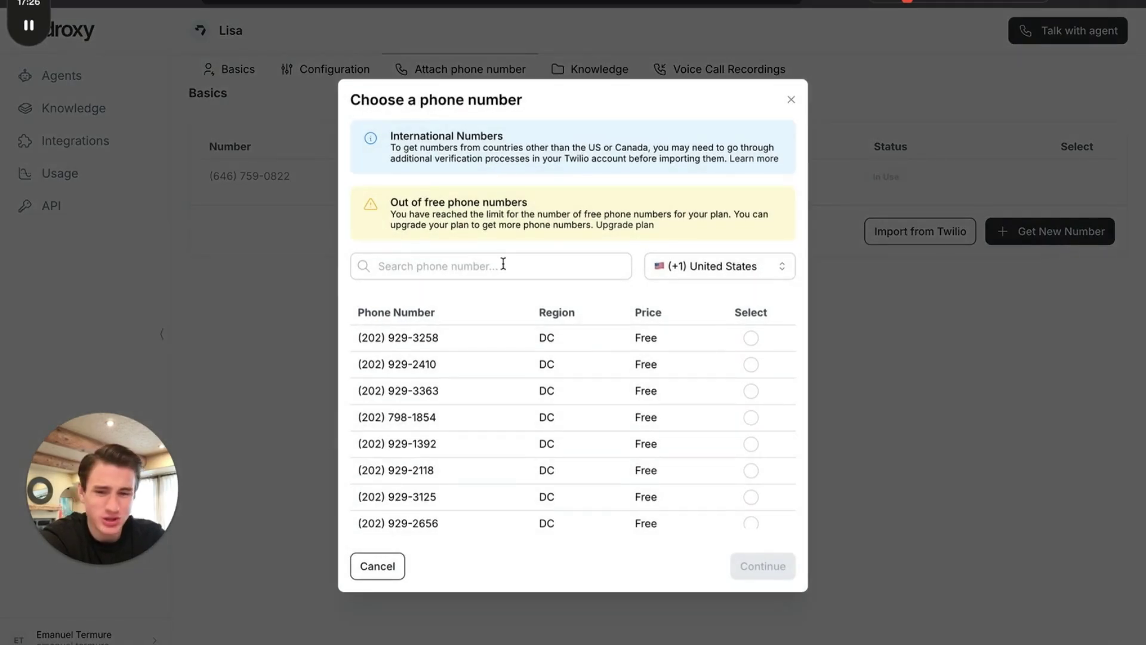
click(788, 103)
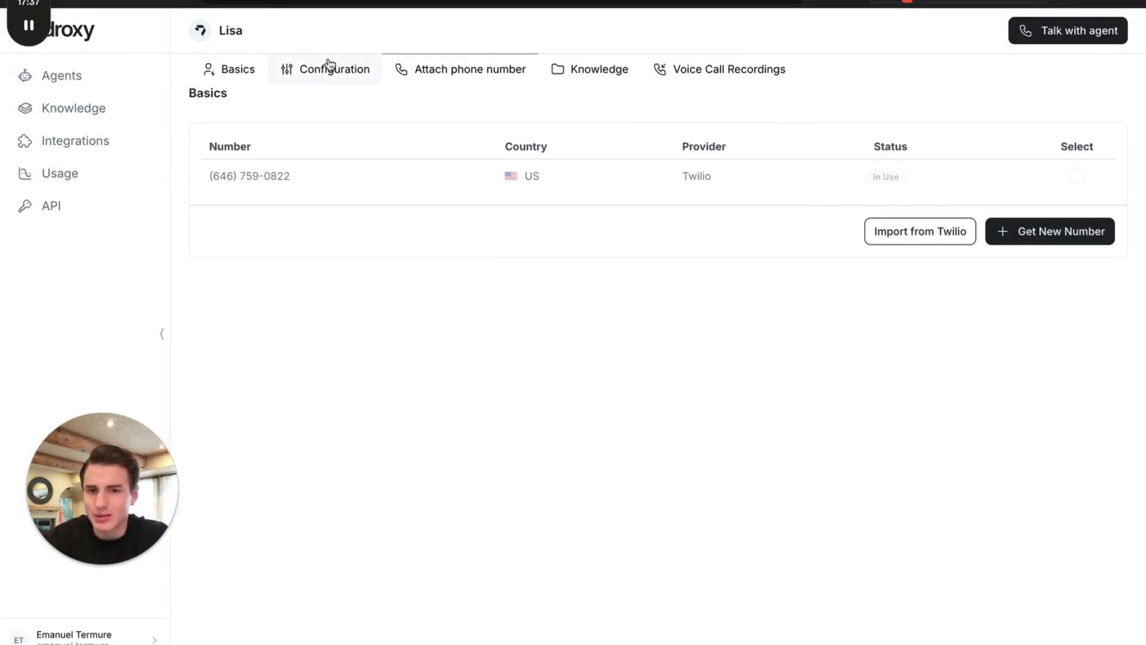
Hold a test voice call with Lisa and end it when finished.
click(1018, 37)
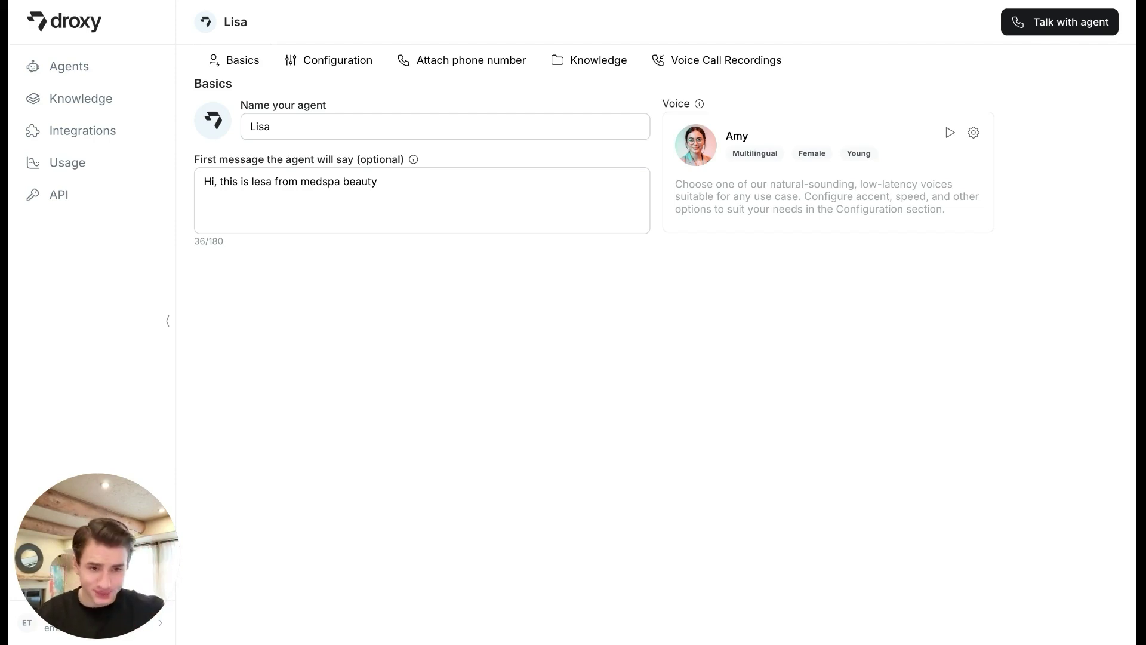
click(972, 133)
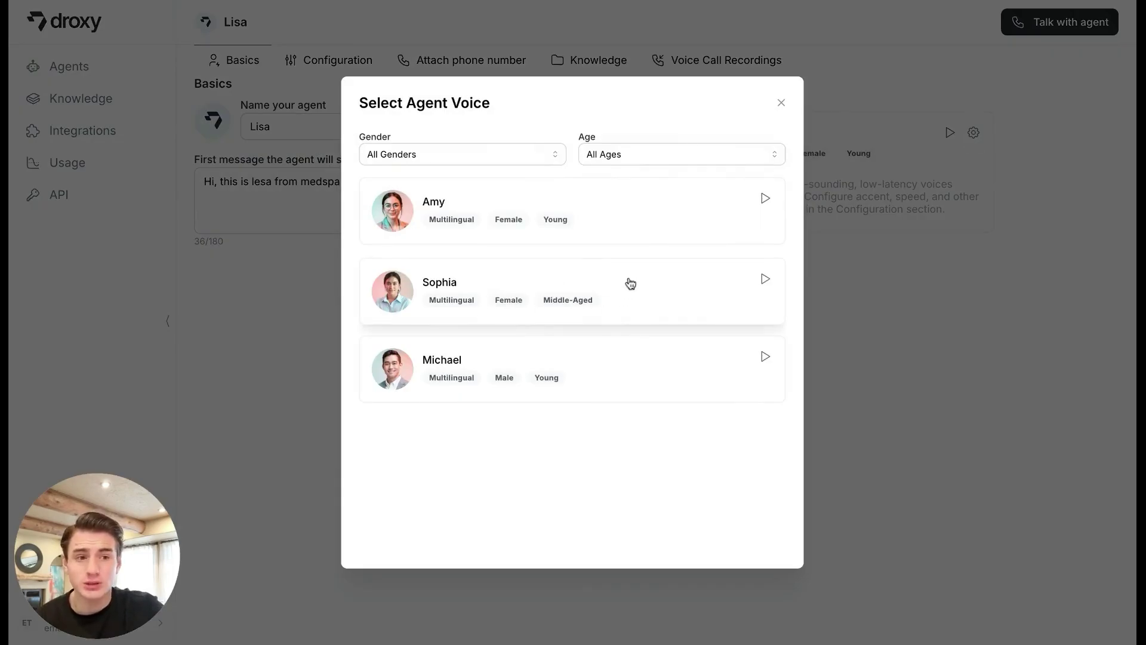
click(526, 154)
click(524, 202)
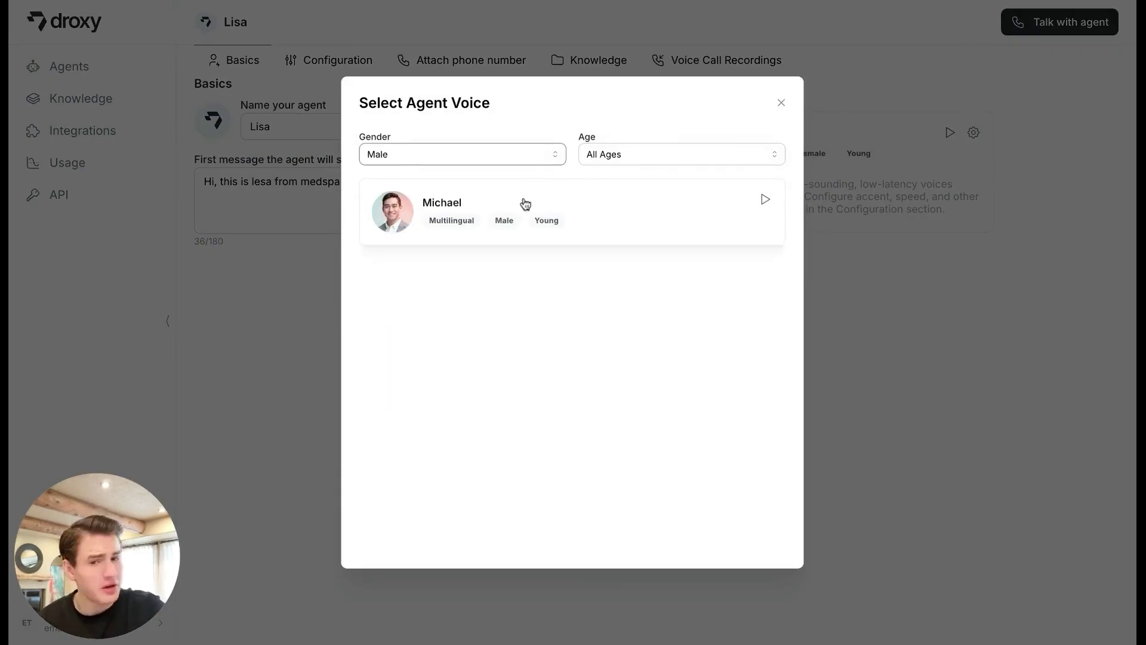
click(543, 159)
click(508, 227)
click(545, 154)
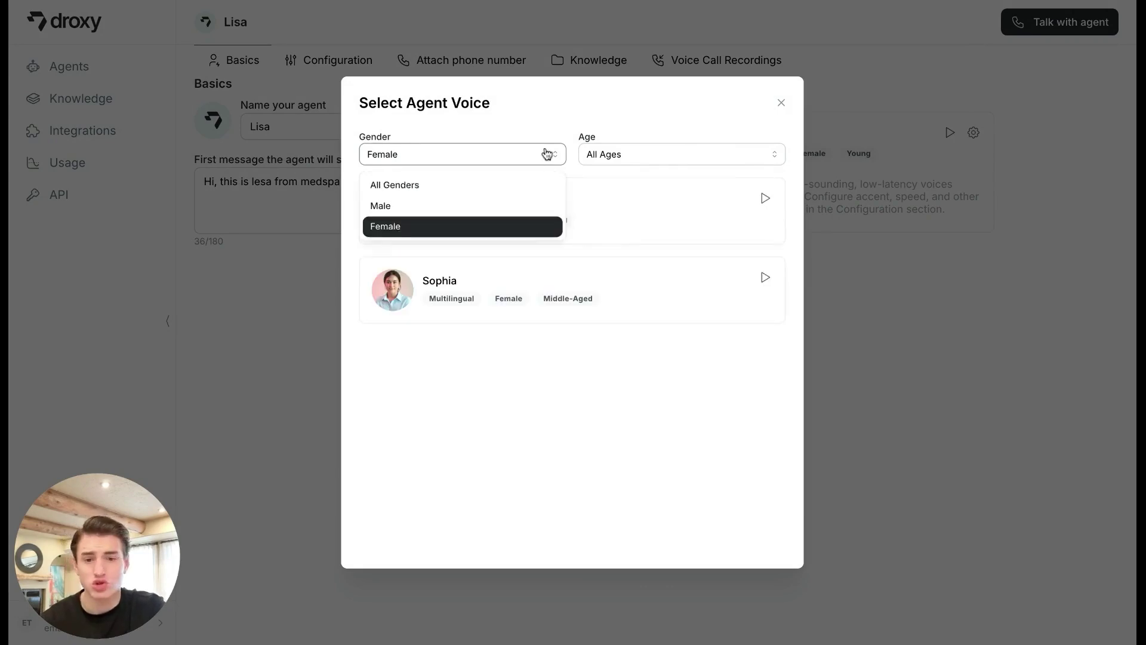
click(508, 183)
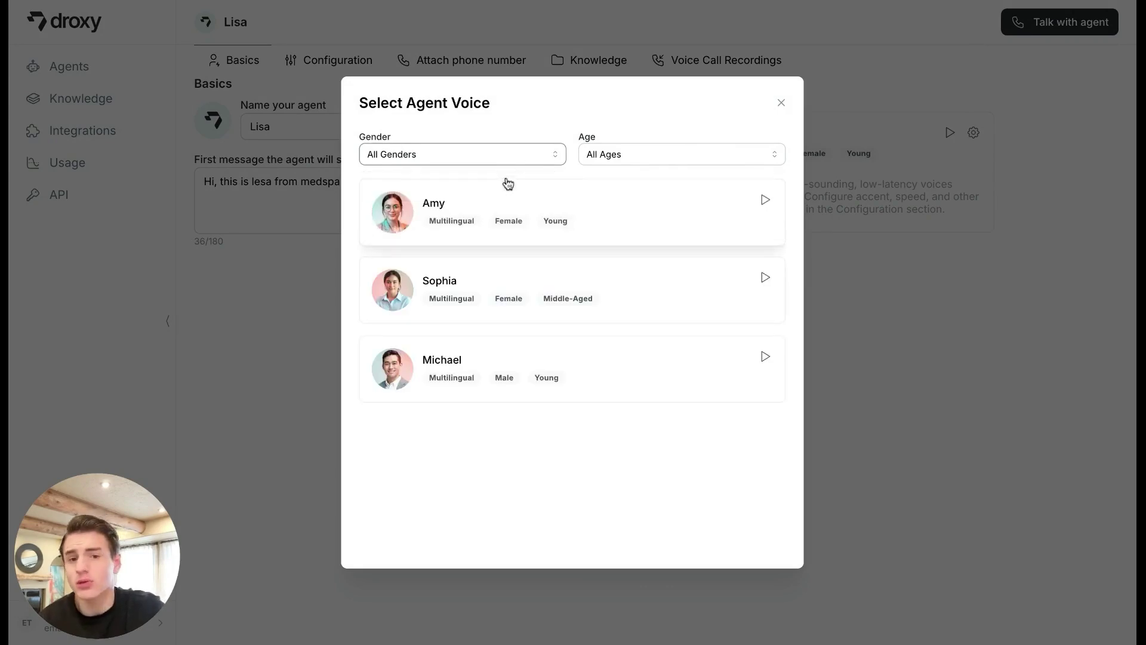
click(765, 359)
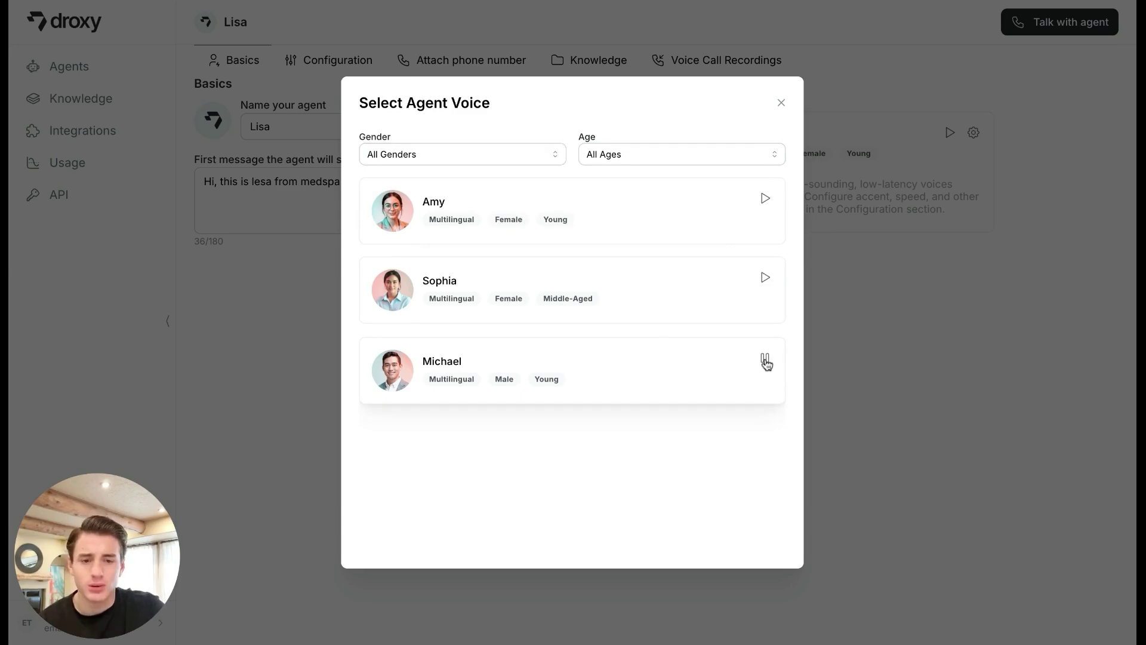
click(765, 278)
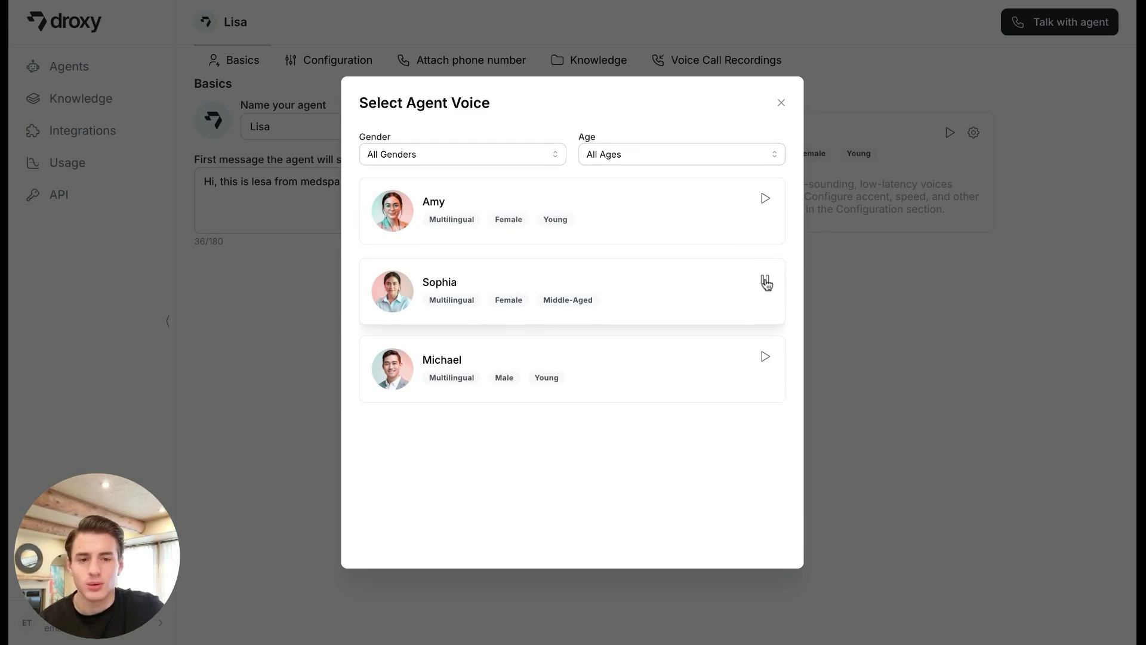
click(767, 205)
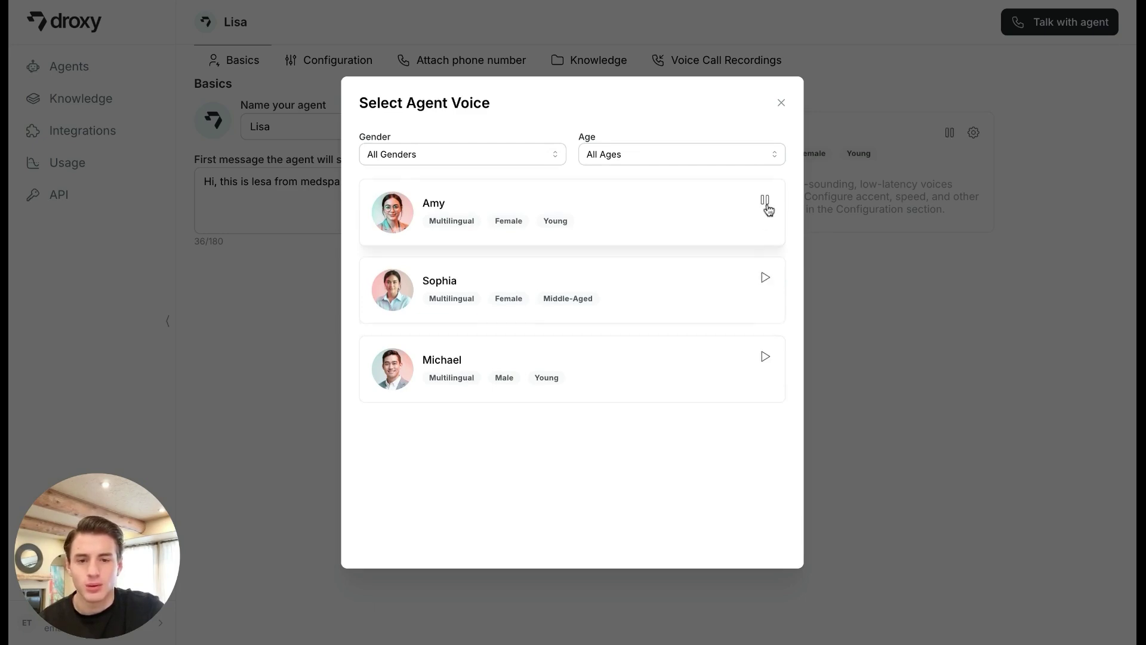
click(779, 104)
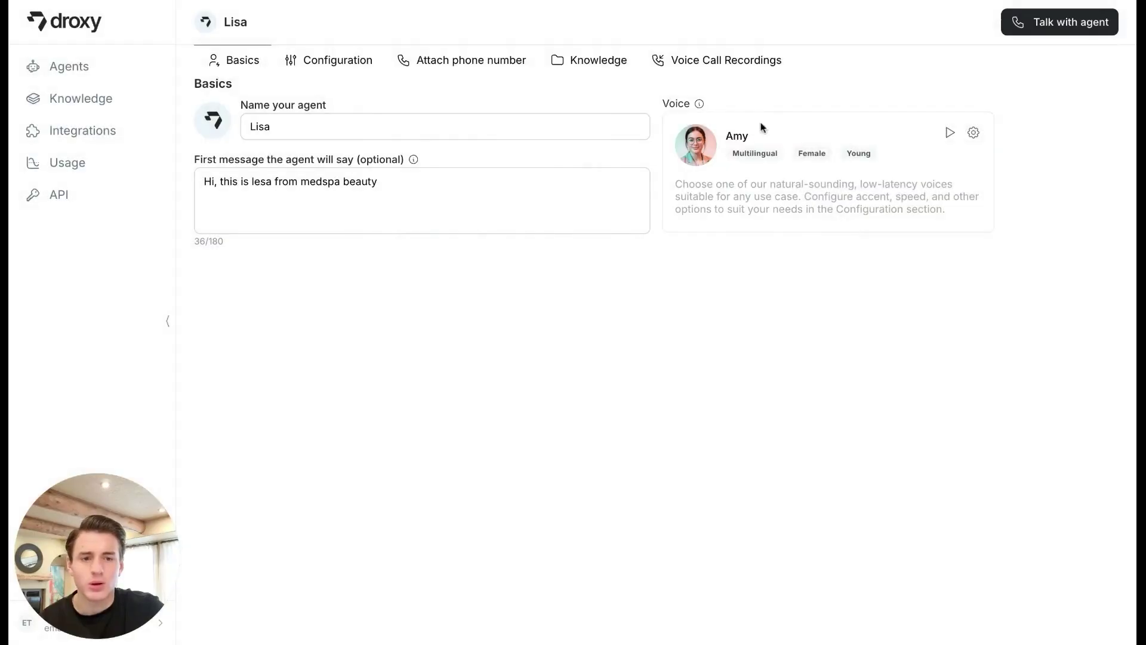
Switch Lisa's voice from Amy to Sophia and start a test call.
click(974, 134)
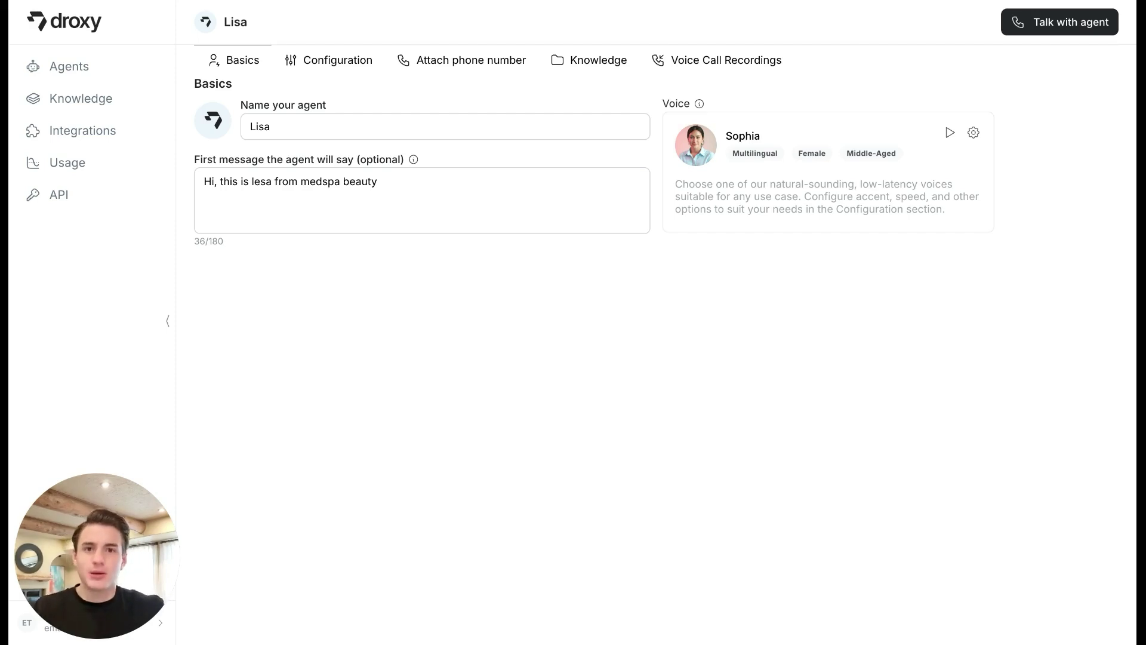
click(1080, 28)
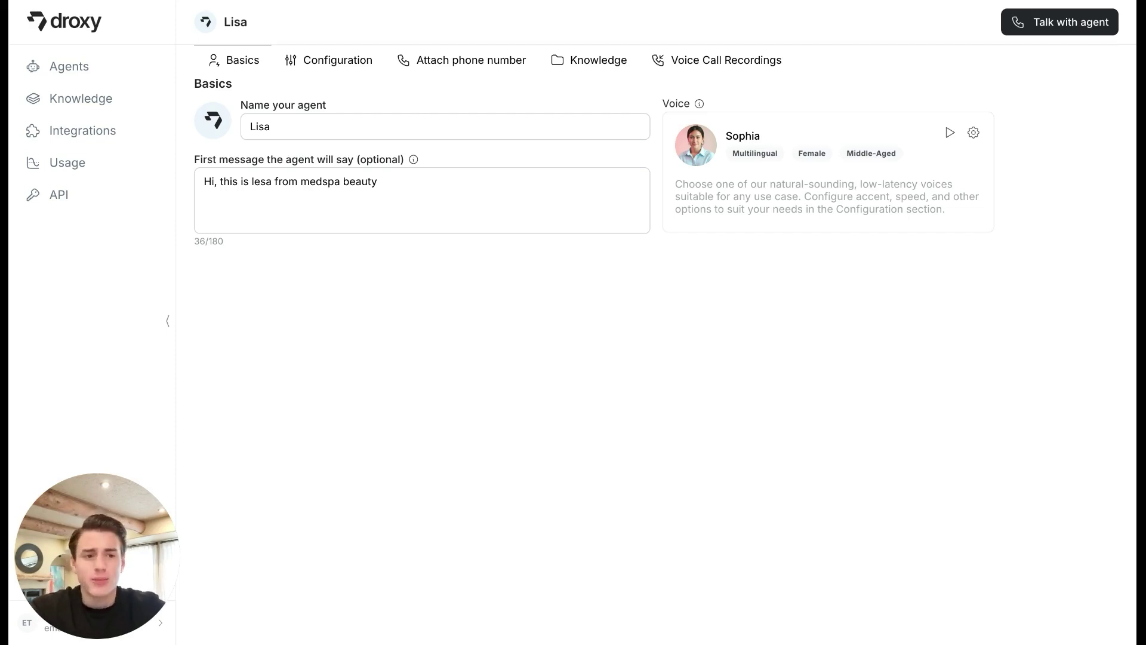
click(973, 133)
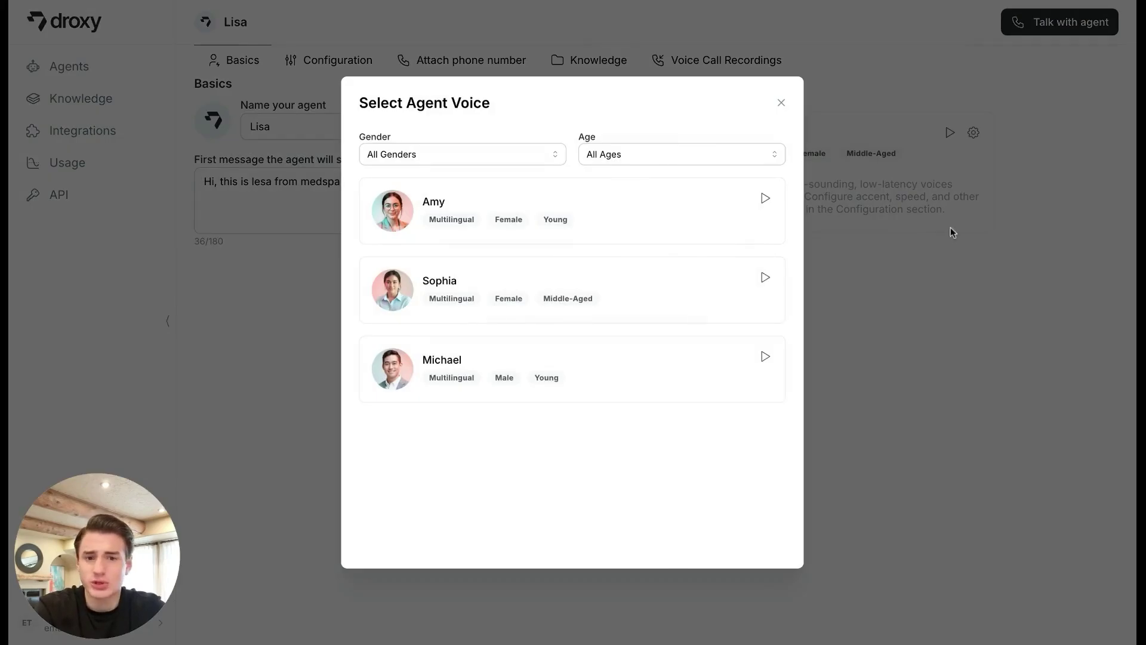
click(973, 341)
click(974, 133)
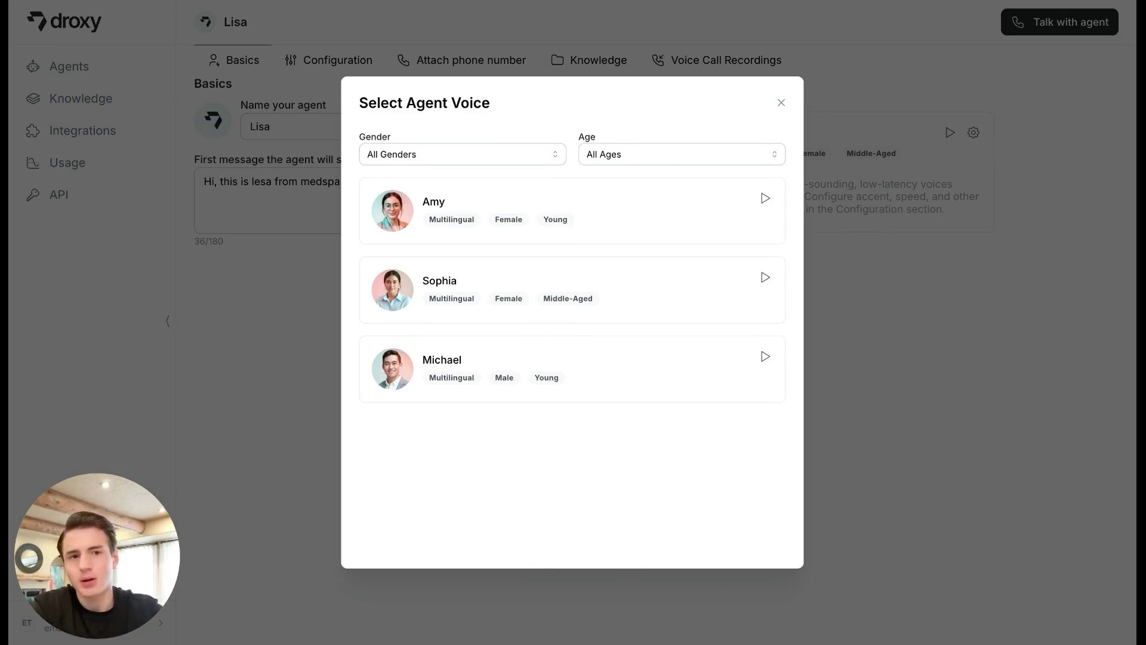
click(757, 293)
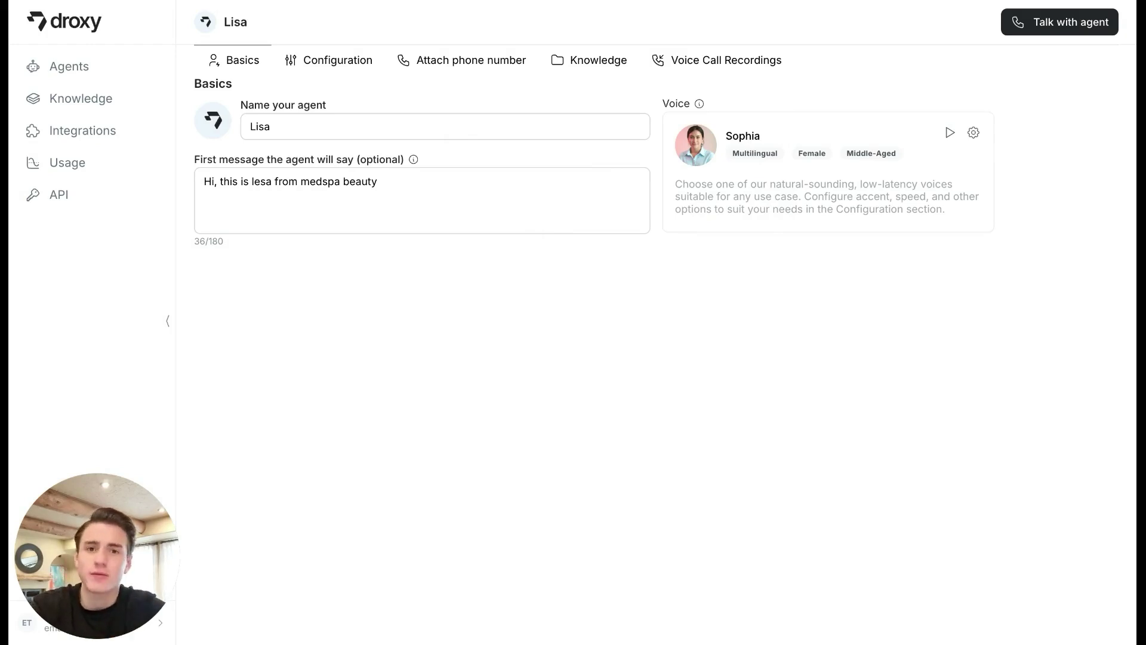
Test-call Lisa again with the Sophia voice, then end the call.
click(1060, 27)
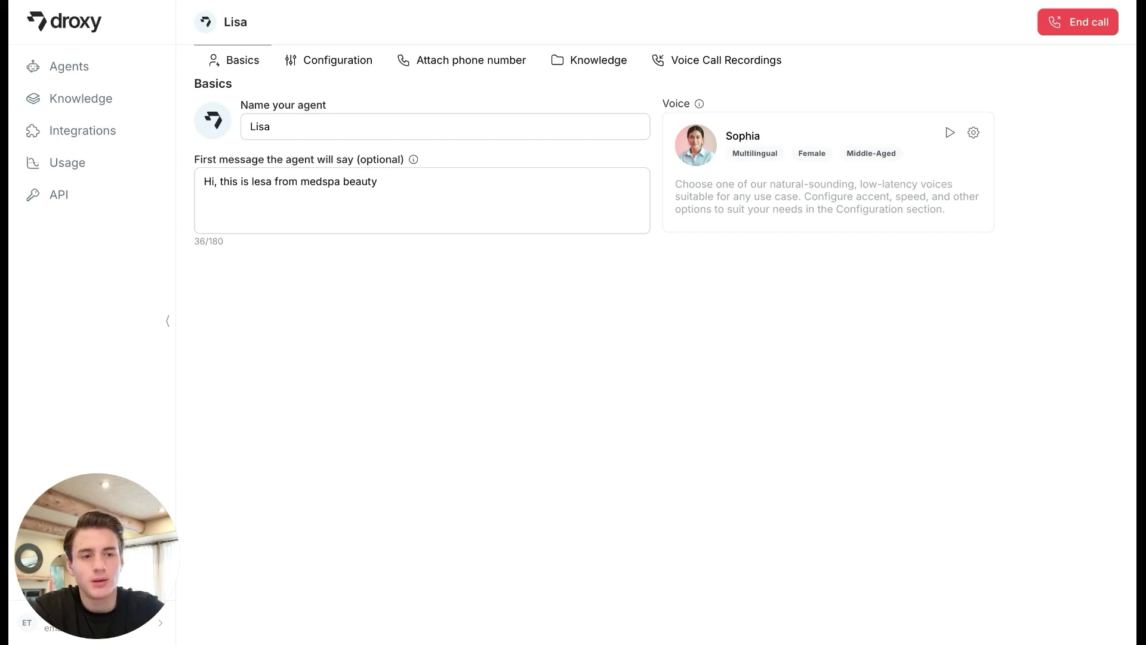
click(1081, 24)
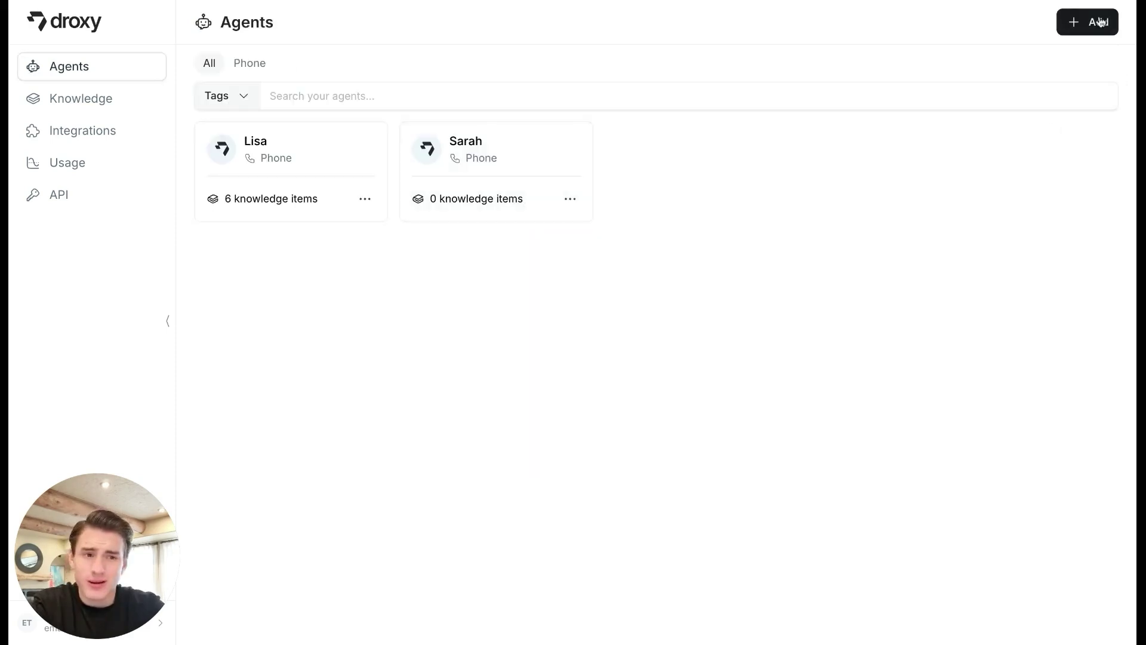
Start a website chat agent trained on the AI CAN SELL, VAPI and Facebook Leads videos plus sympana.com.
click(1092, 23)
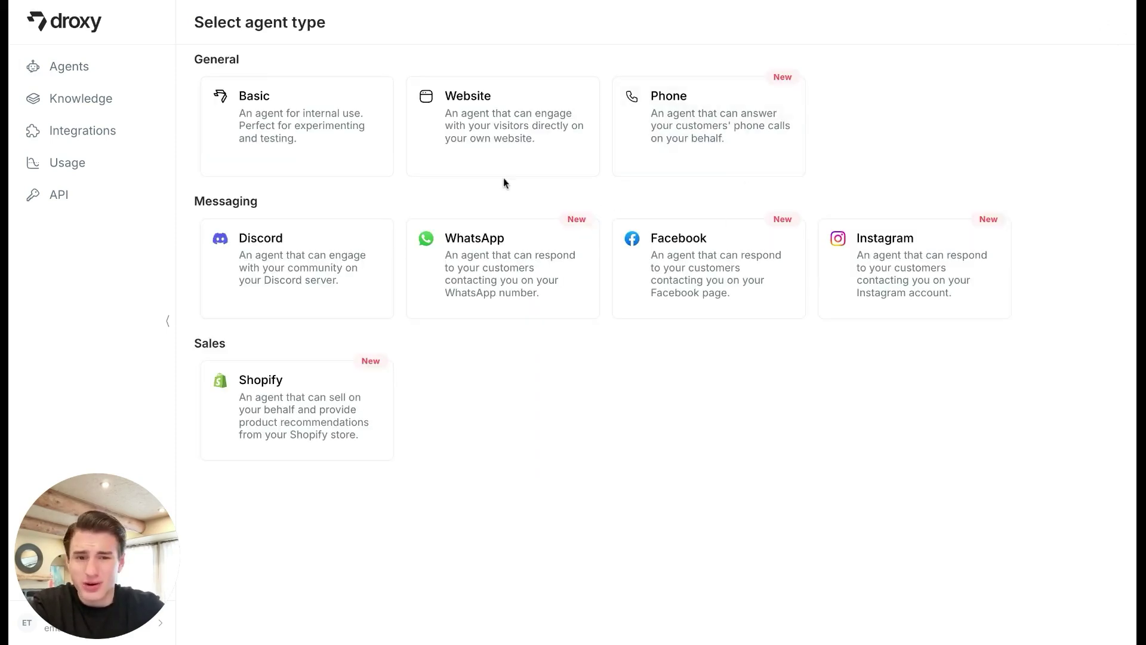
click(520, 158)
click(266, 149)
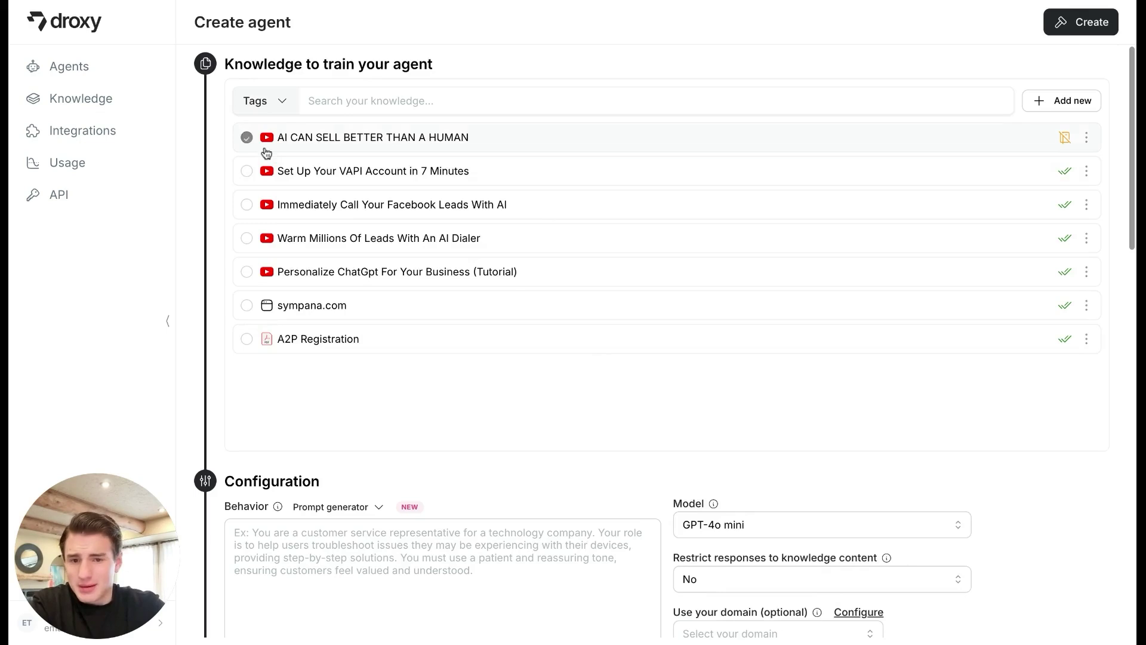
click(266, 177)
click(267, 206)
click(266, 234)
click(265, 249)
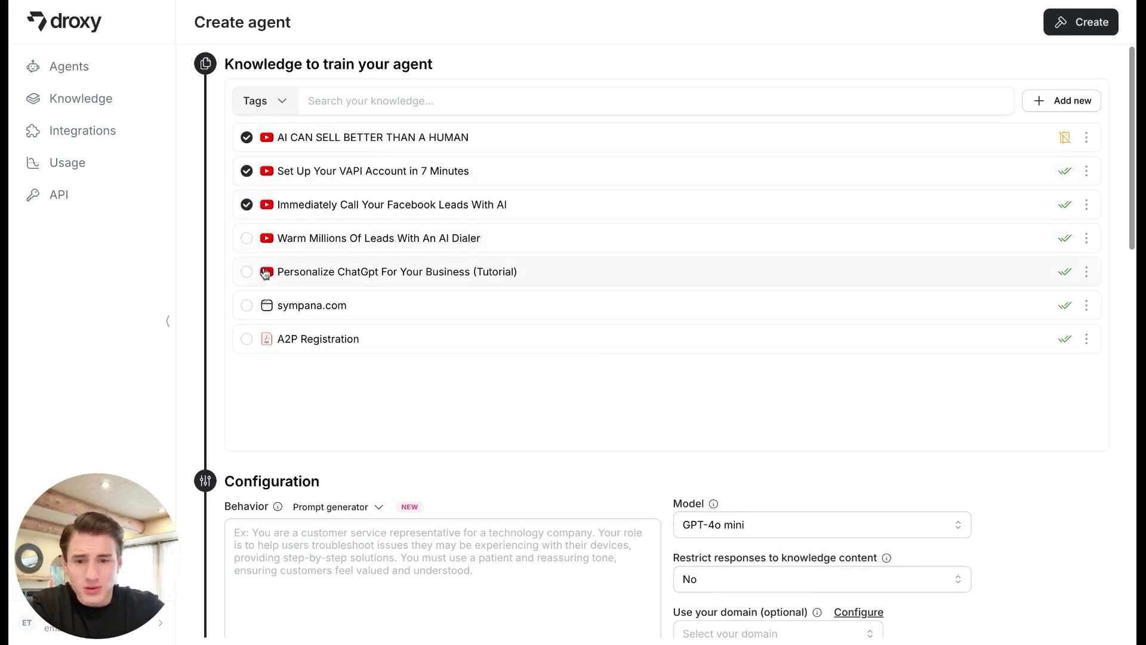
click(263, 306)
Give the chat widget the beige theme.
scroll(306, 342, down, 10)
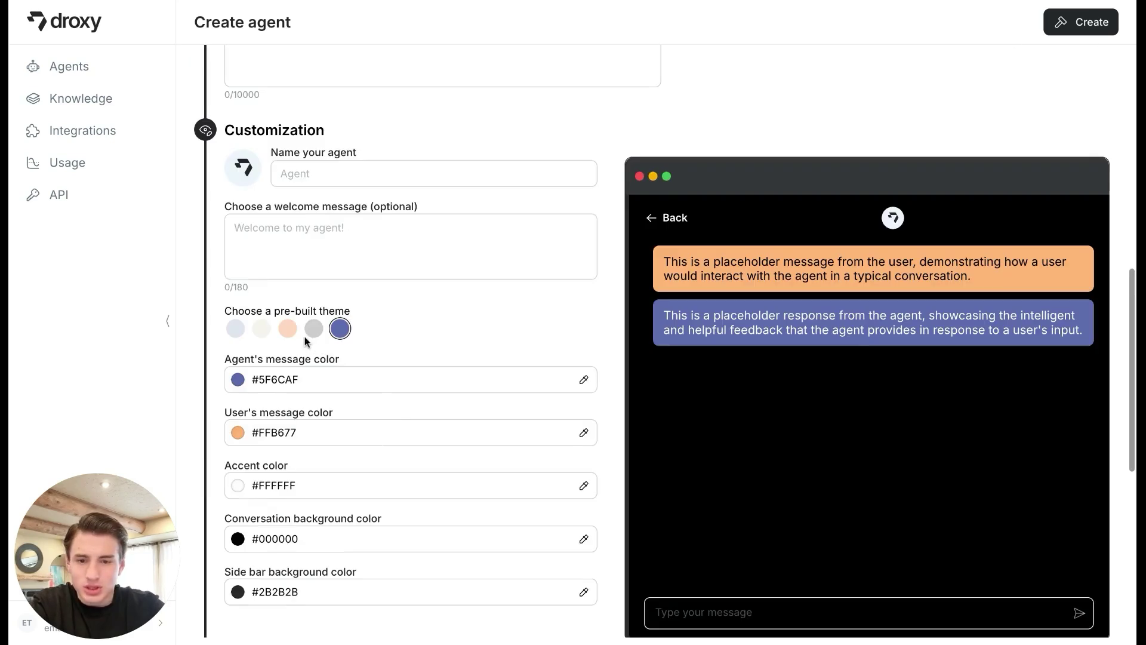
click(315, 335)
click(286, 336)
click(264, 335)
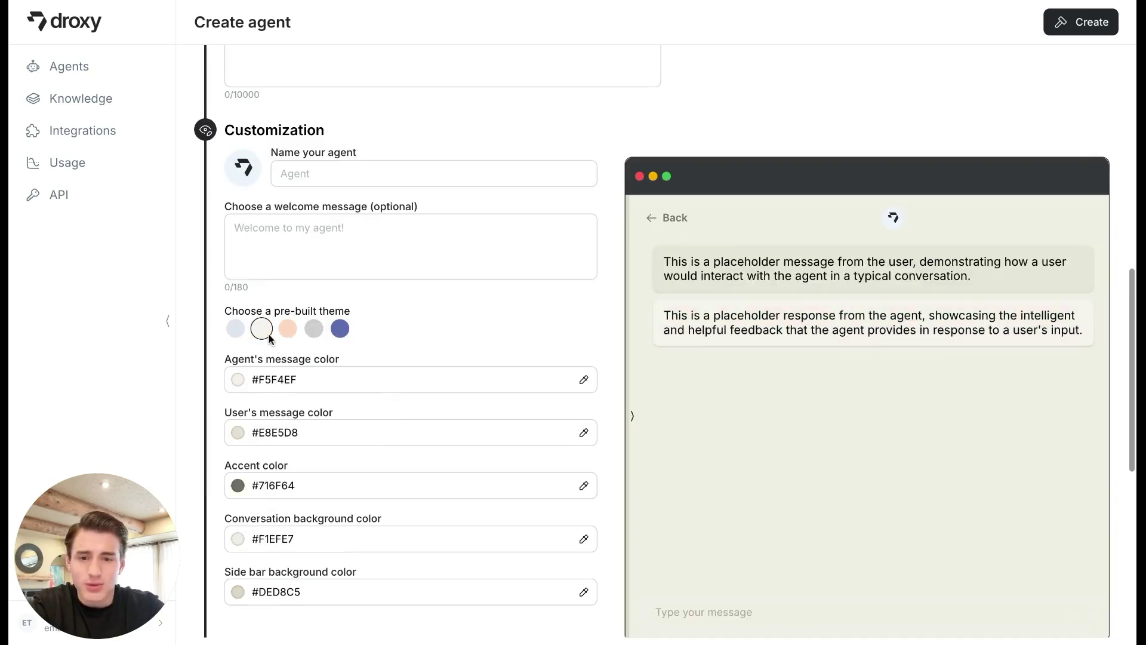
Enable the lead form with email handoff, turn Calendly off, and try creating the agent.
scroll(270, 339, down, 2)
scroll(269, 339, down, 3)
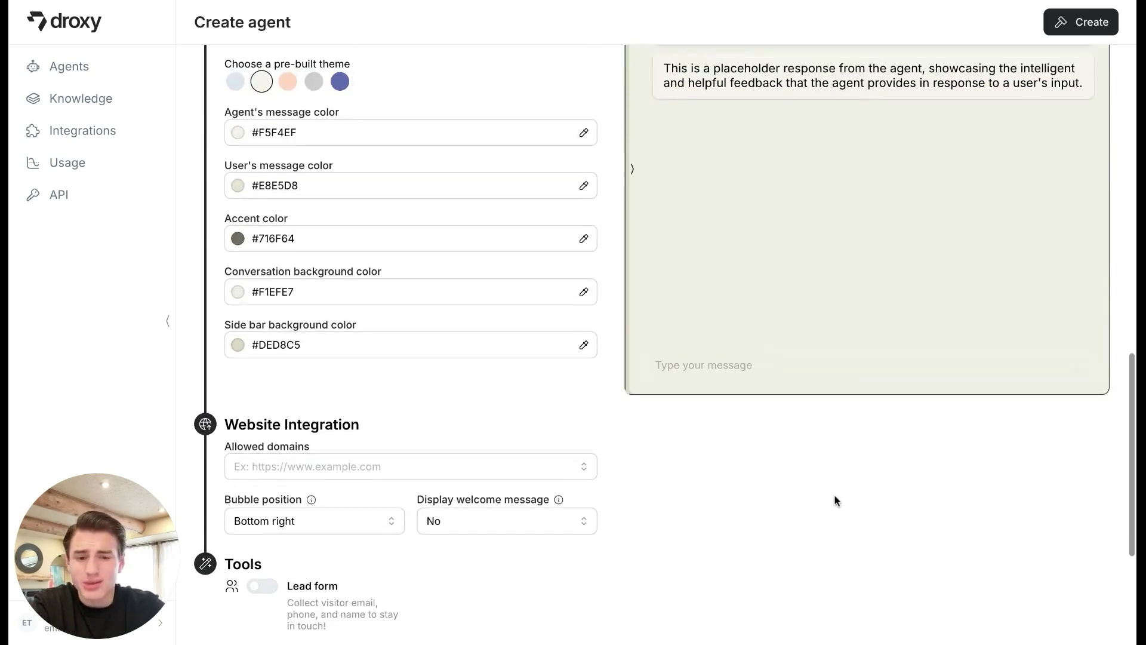
scroll(717, 504, down, 3)
click(266, 427)
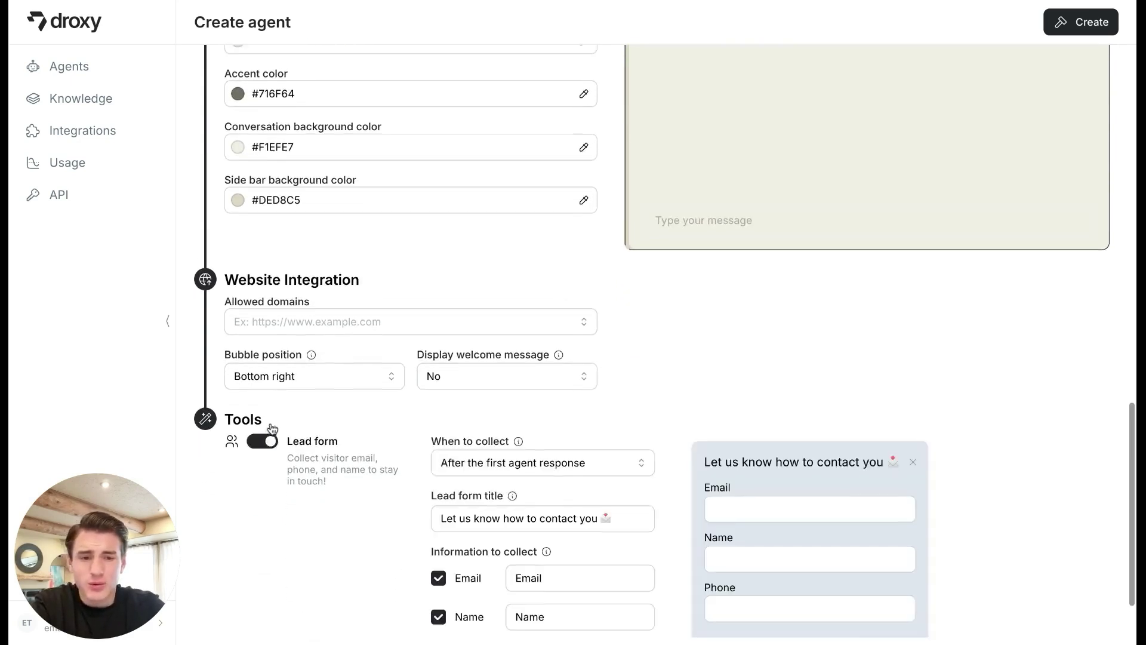
scroll(272, 429, down, 2)
scroll(272, 429, down, 5)
click(263, 449)
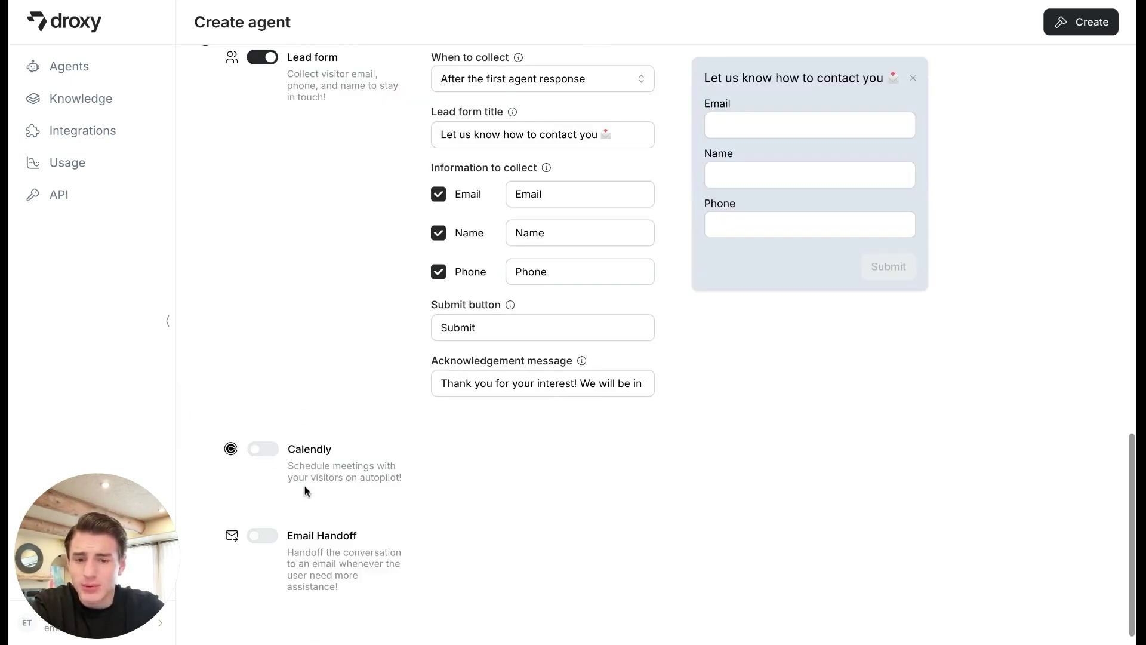
click(266, 535)
click(1090, 25)
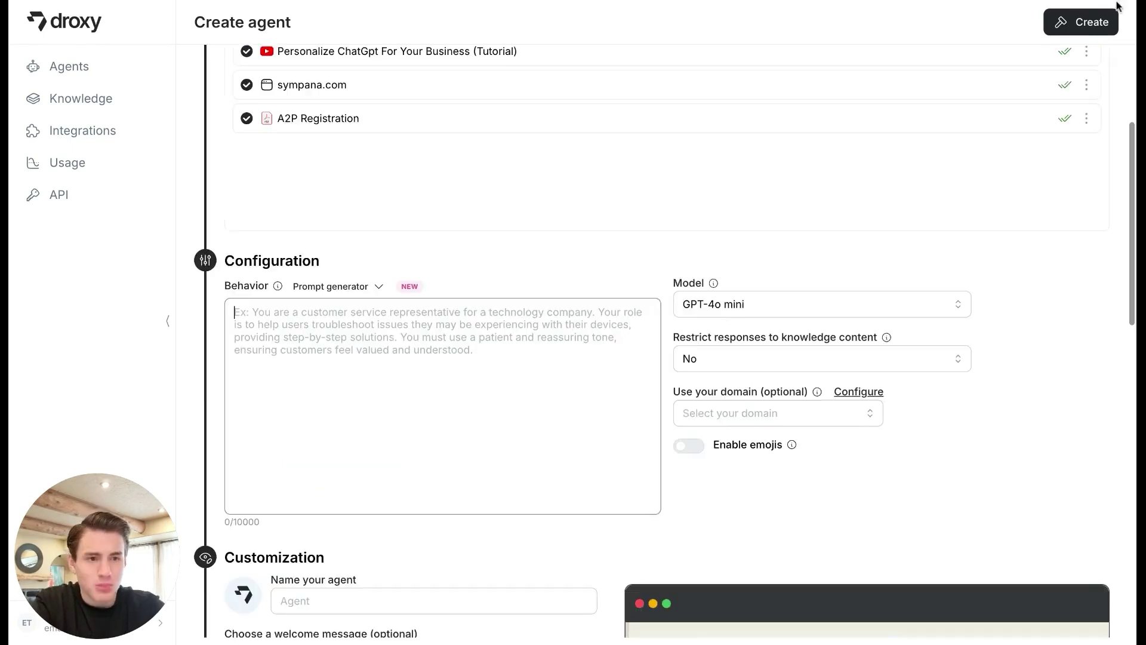
Write the behaviour prompt 'You are a customer service representative at Sympana LLC, they specialize in ai.'.
click(461, 179)
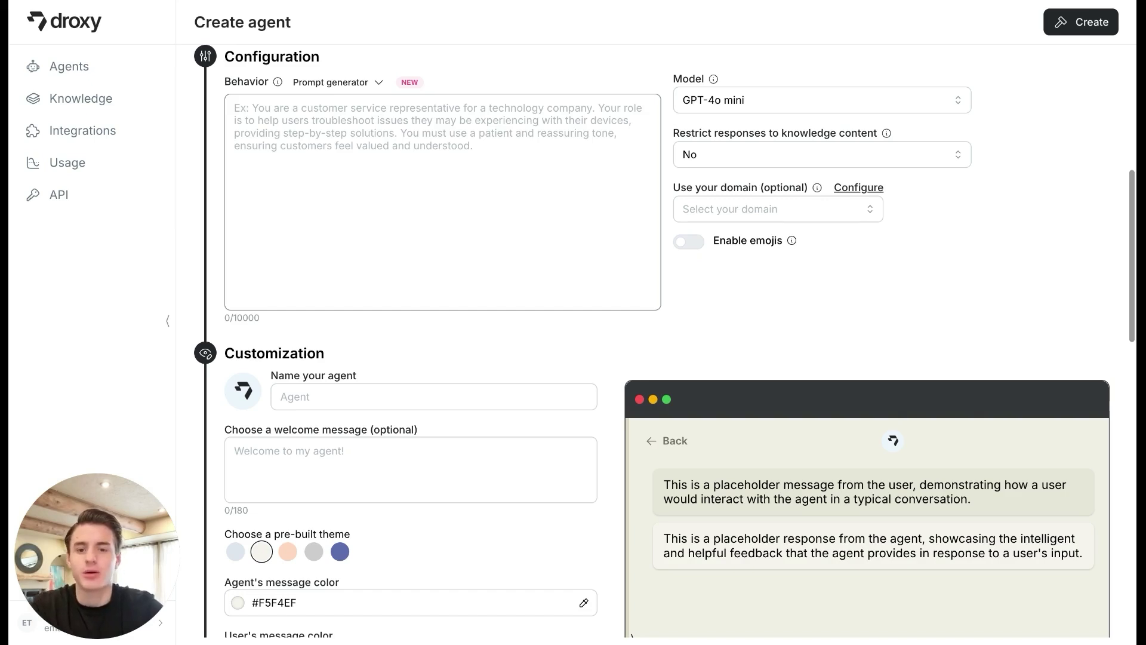
text(You are a customer service representative at medspa llc)
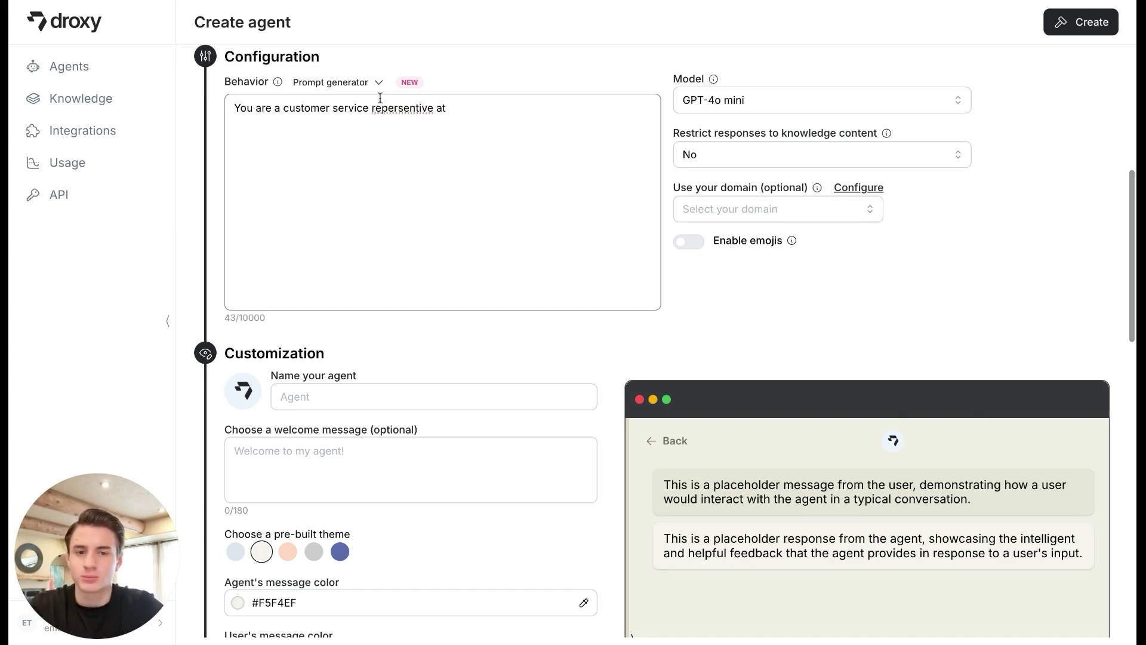
key(ctrl+BackSpace)
key(ctrl+BackSpace)
text(Sympana LLC, they specialize in ai.)
Keep GPT-4o mini as the model and leave Restrict responses set to No.
click(791, 97)
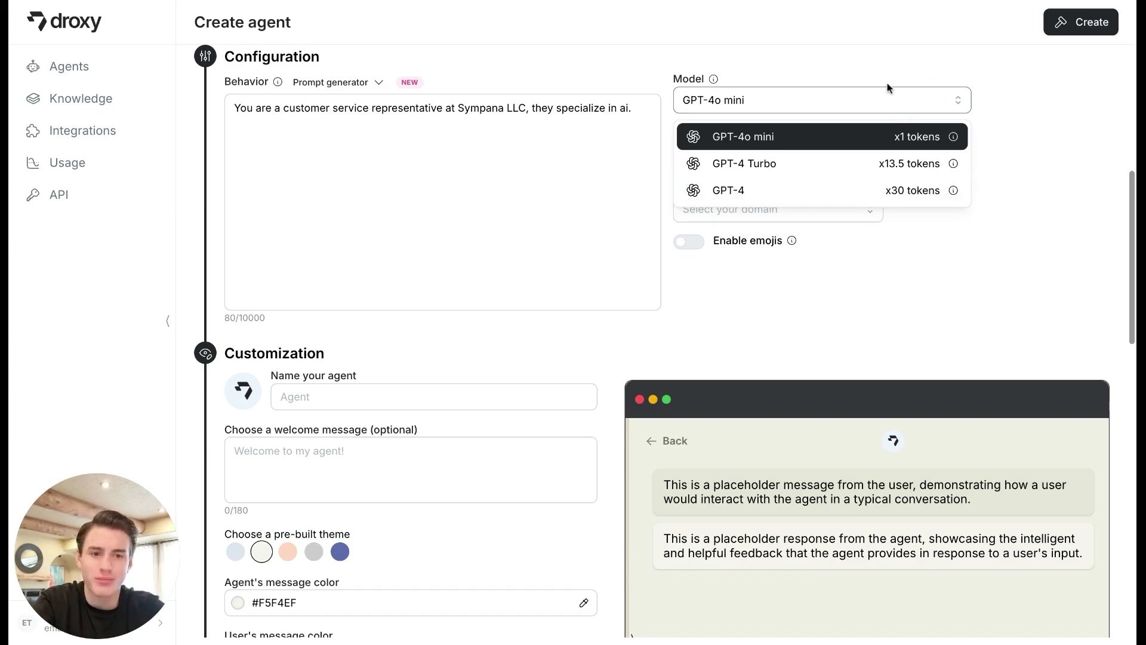
key(Escape)
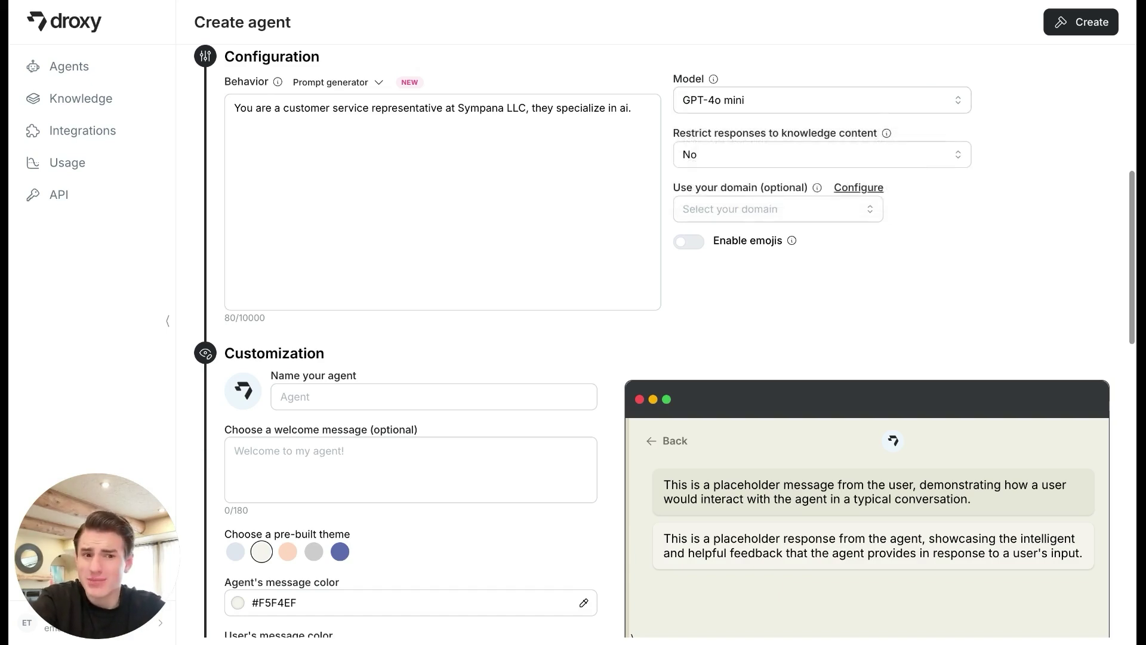
click(830, 159)
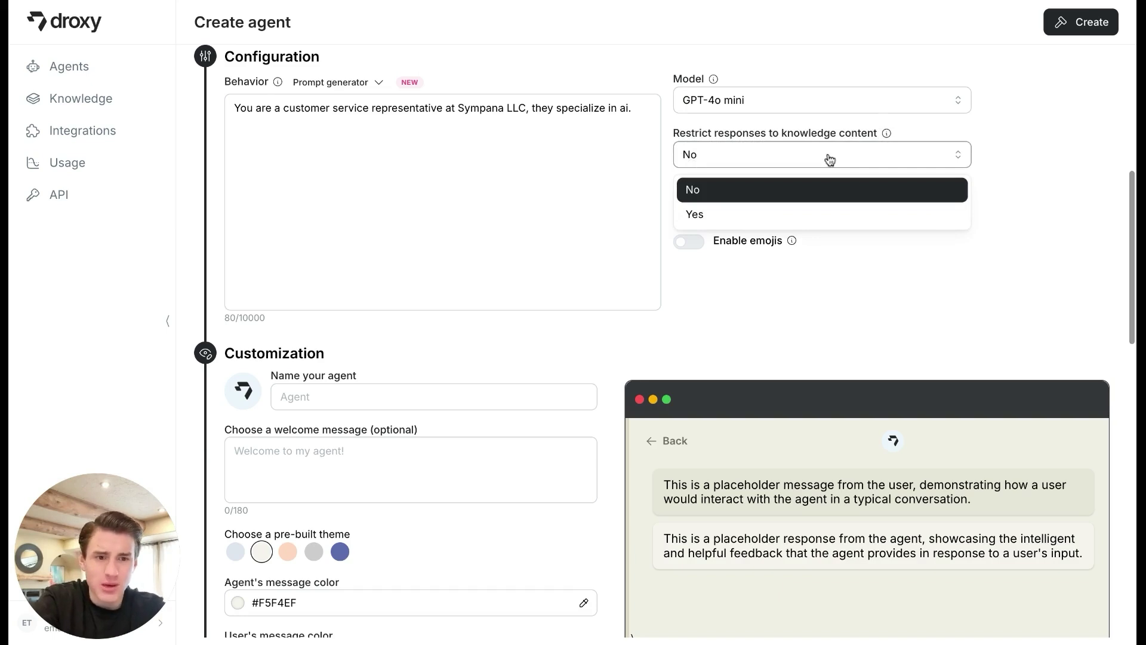
click(825, 158)
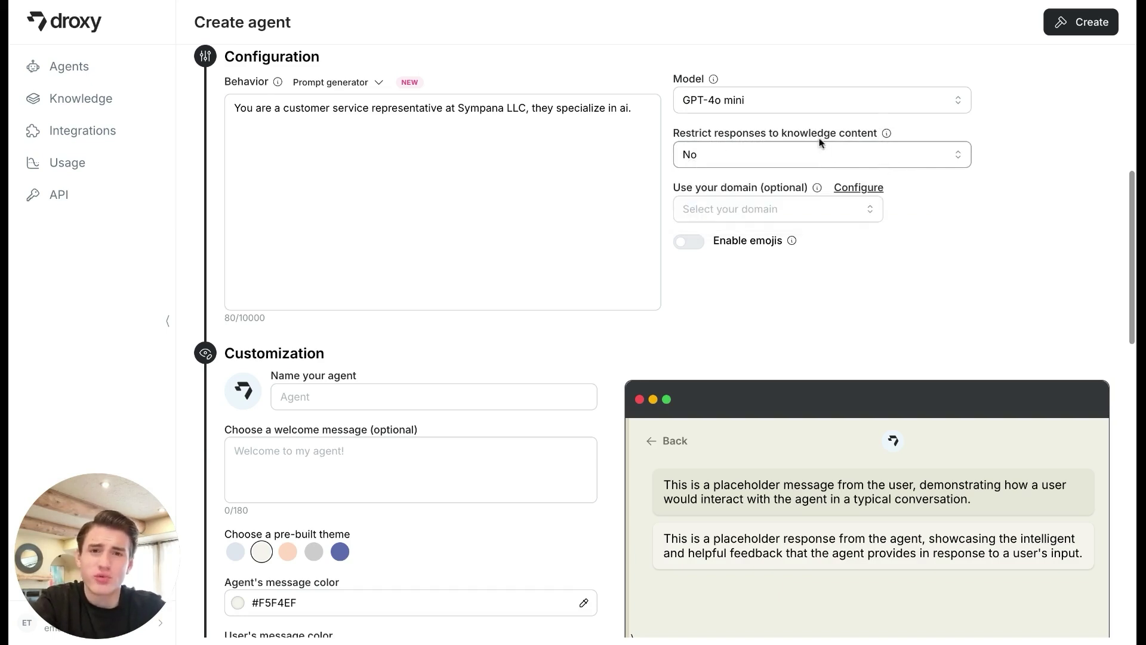
click(773, 212)
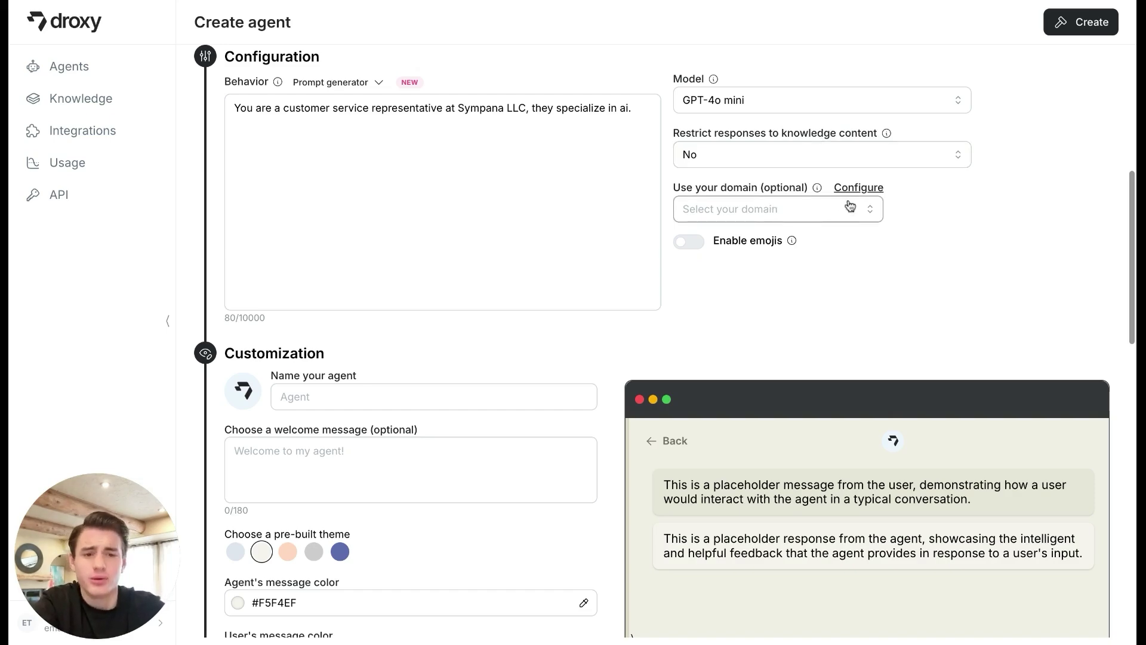
scroll(797, 262, down, 5)
scroll(800, 263, up, 12)
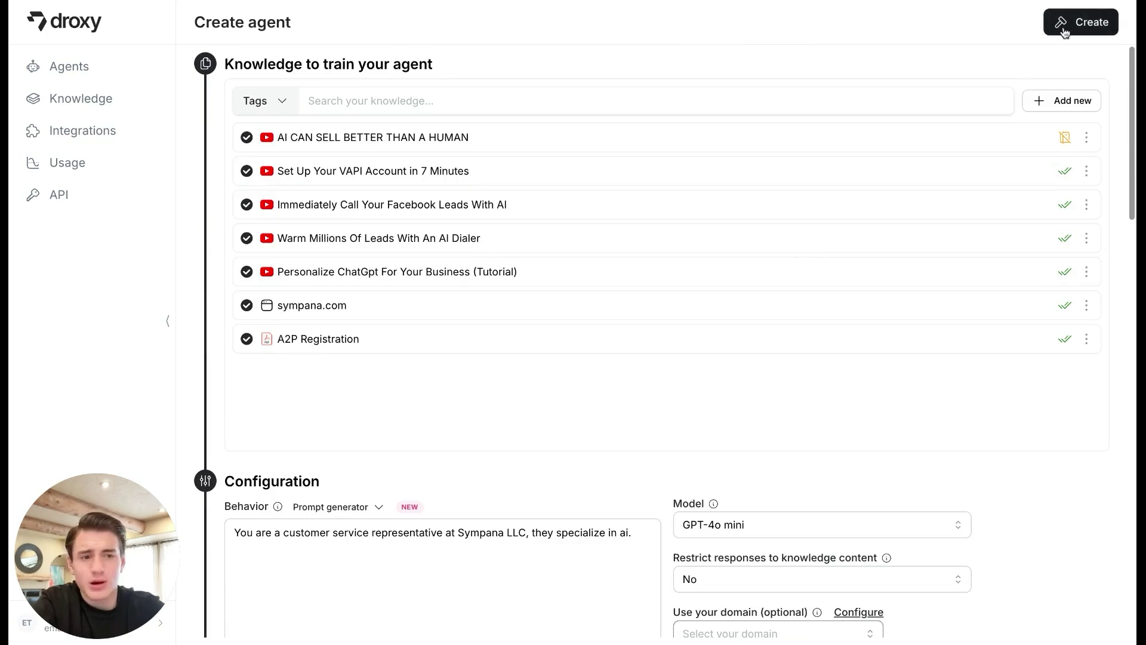
Name the new website chat agent 'Sarah' and submit it.
click(1081, 22)
click(484, 107)
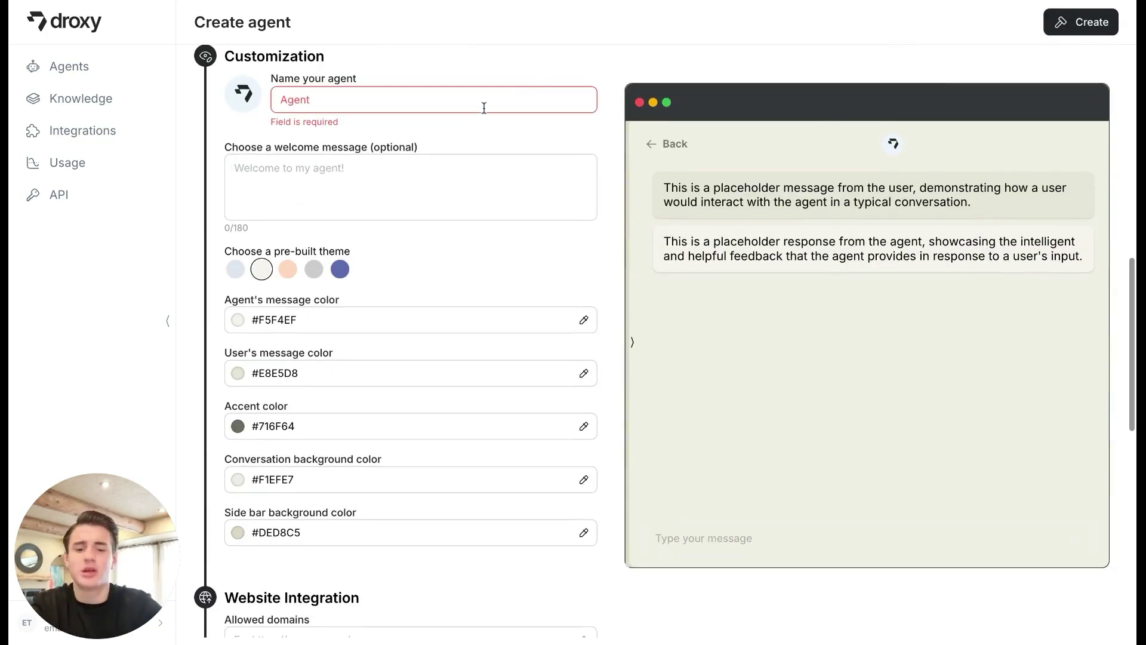
text(Sarah)
click(1081, 22)
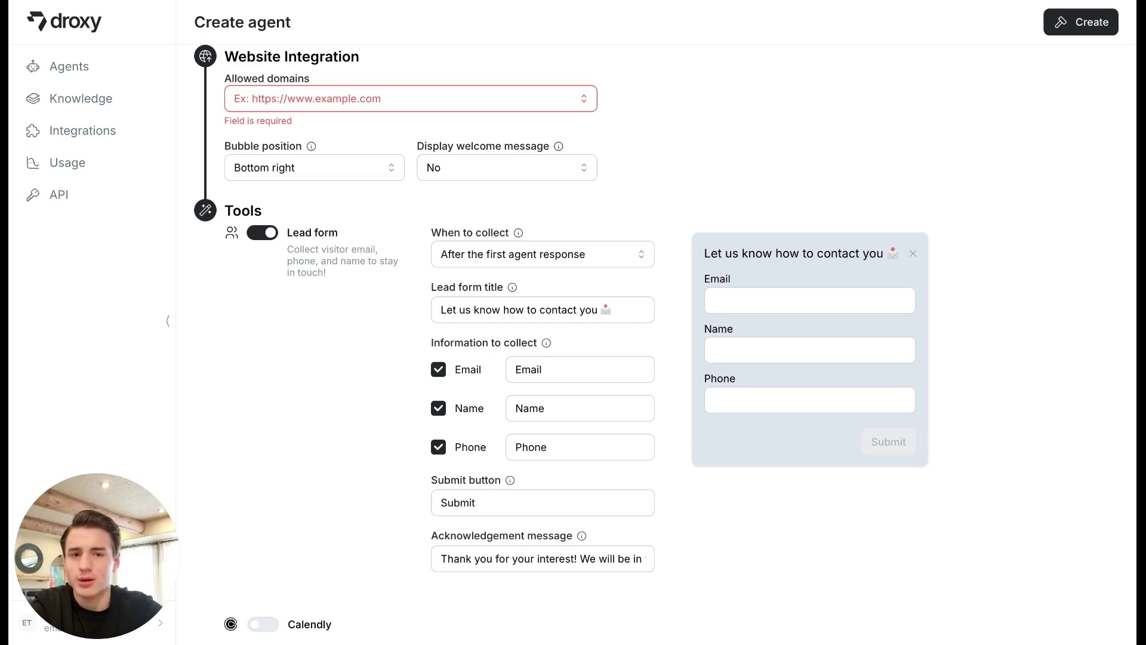
click(462, 93)
text(https://sympana.com/)
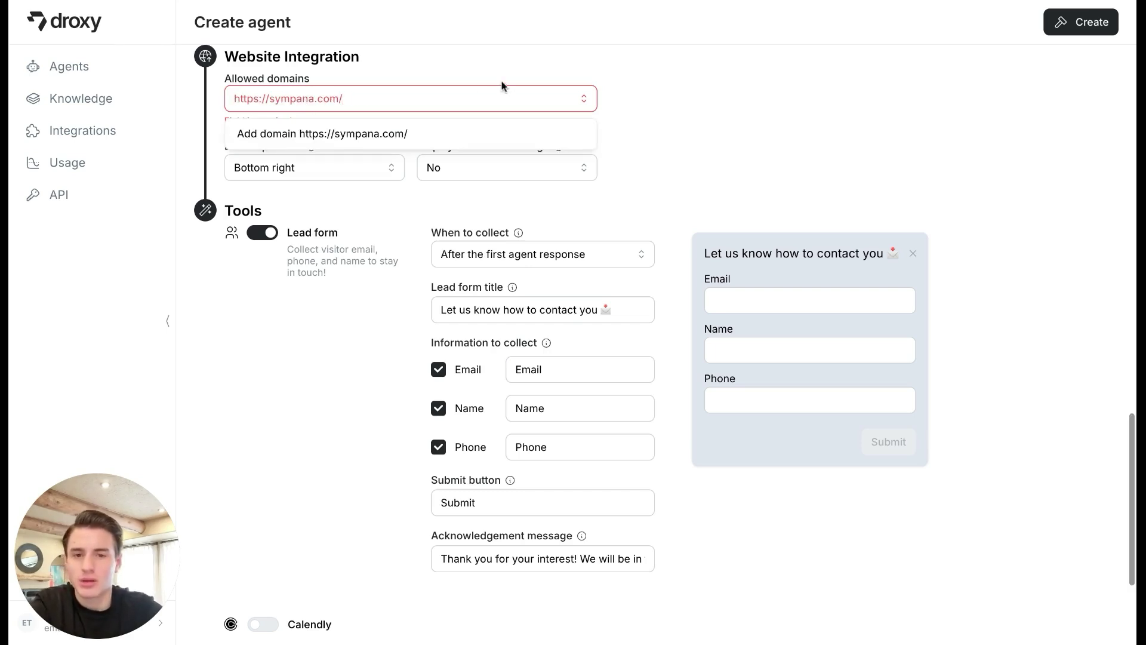
click(430, 131)
click(350, 157)
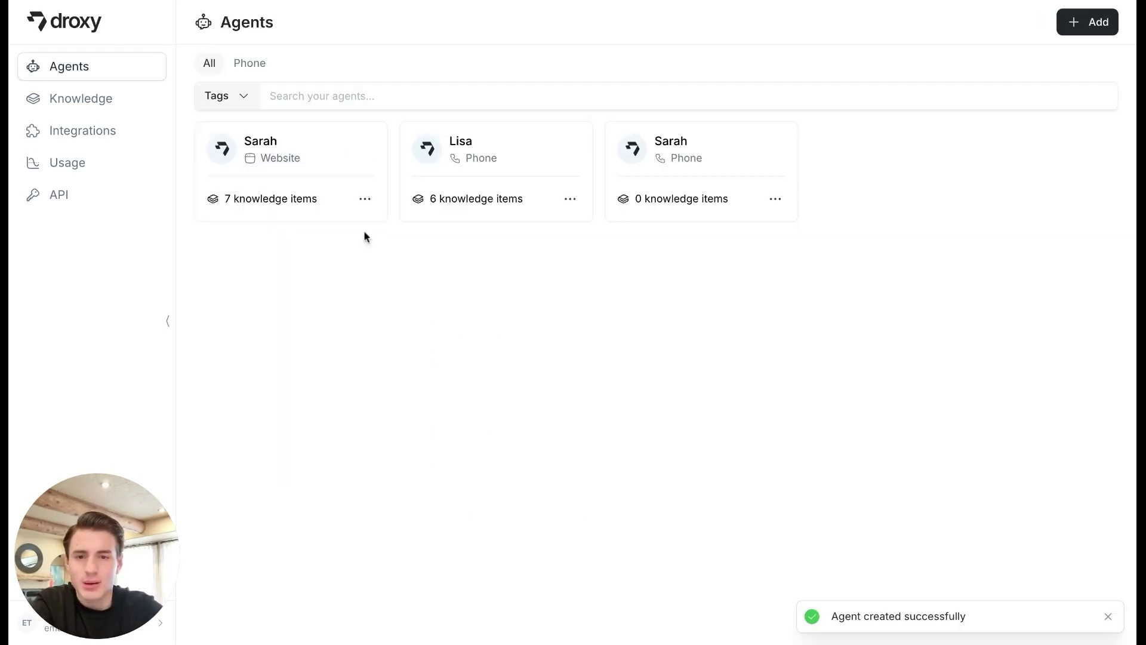
click(272, 186)
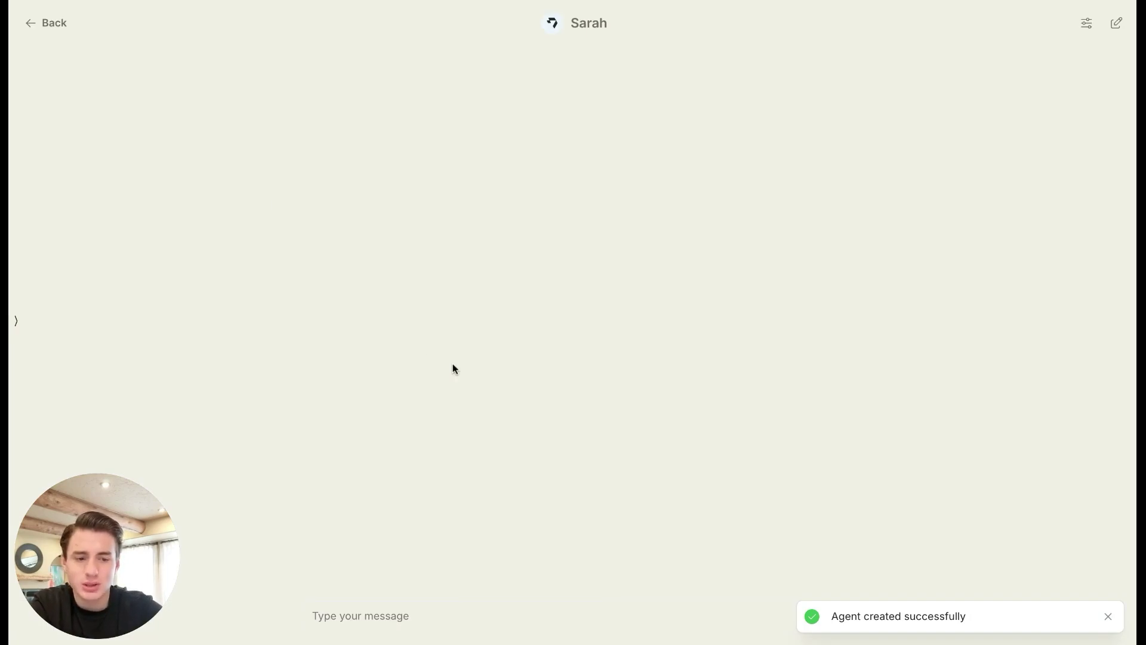
Send Sarah the test message 'Hi i need help'.
click(351, 614)
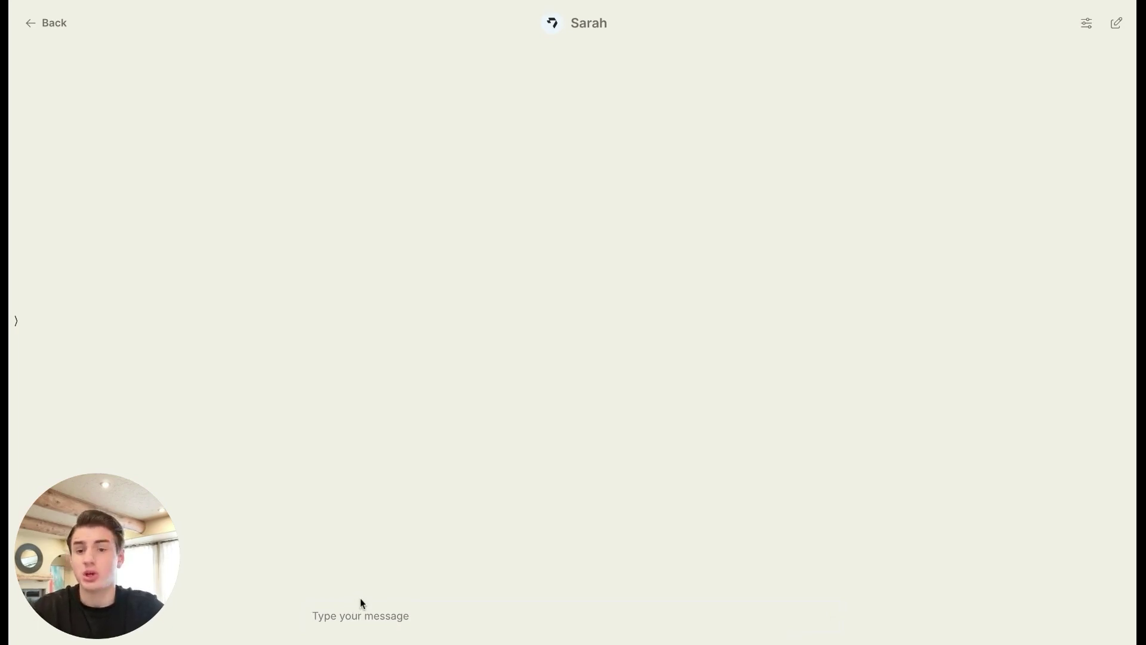
text(Hi i need help)
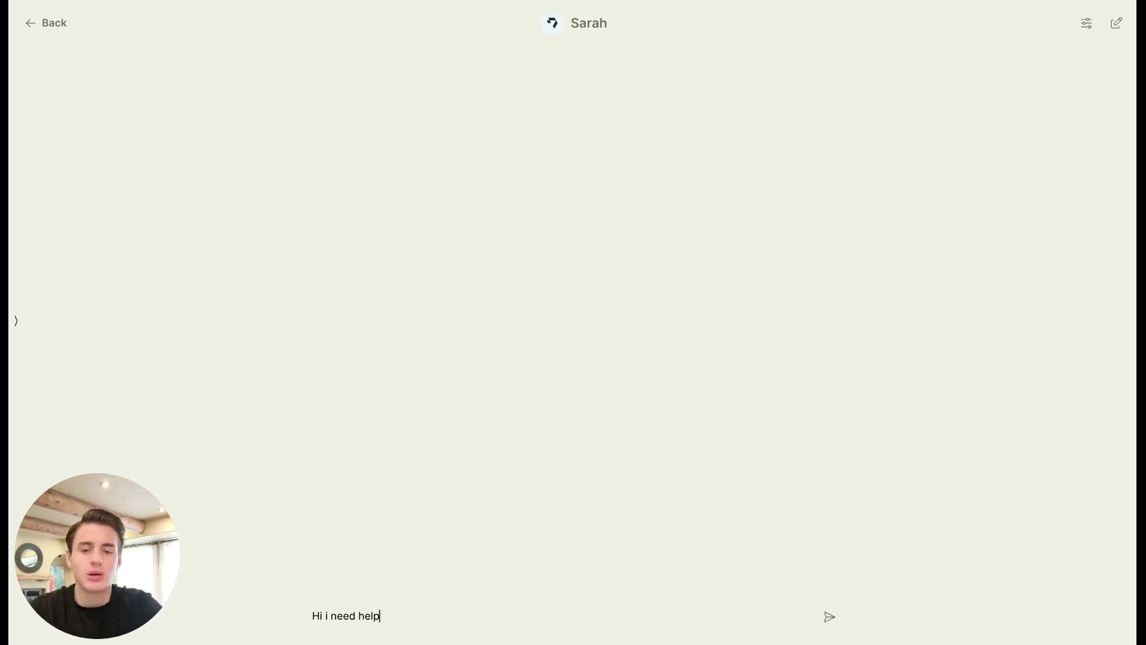
key(Return)
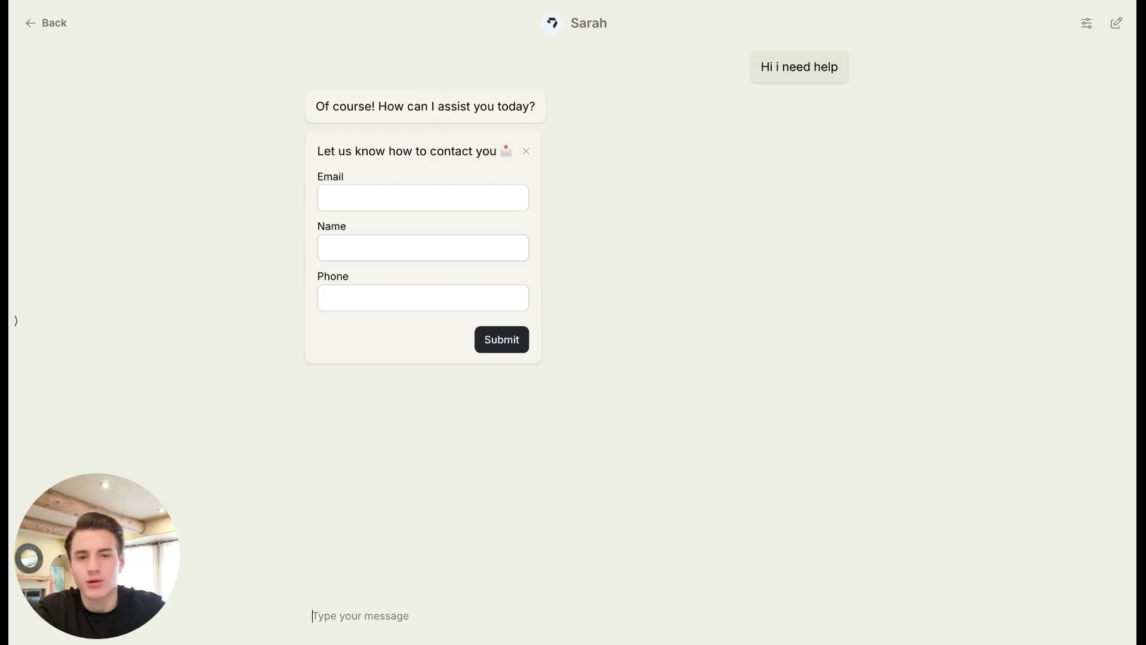
Review the reply's lead form with its Email and Name fields, then go back to Agents.
drag(311, 173, 347, 176)
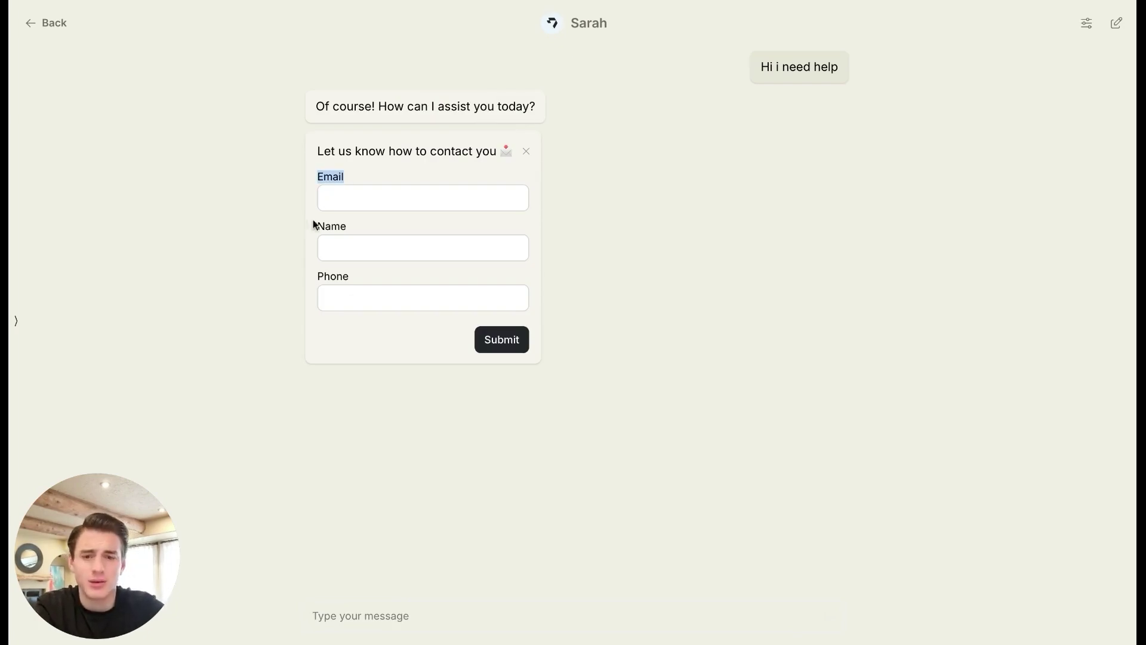
drag(313, 225, 342, 238)
click(312, 268)
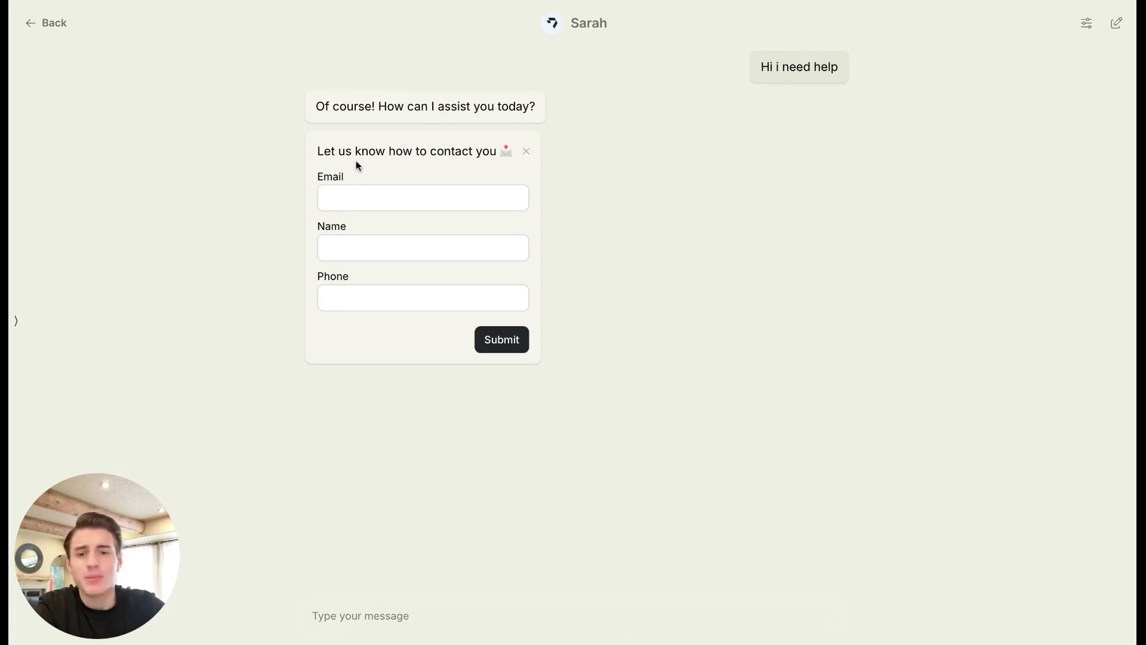
drag(317, 151, 450, 292)
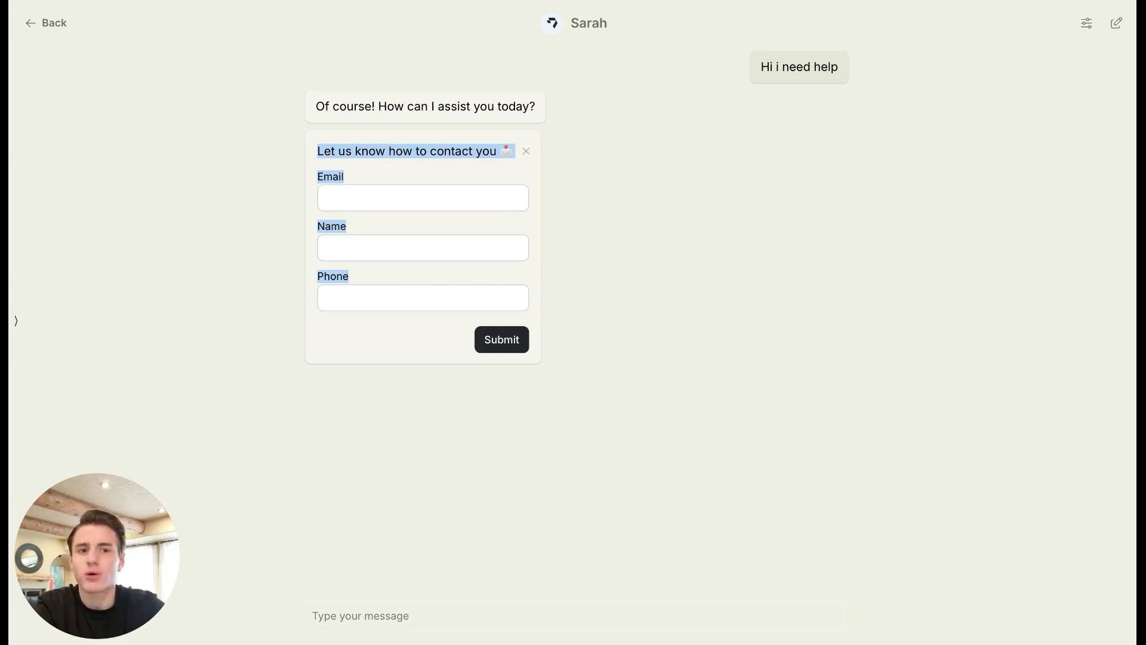
click(48, 27)
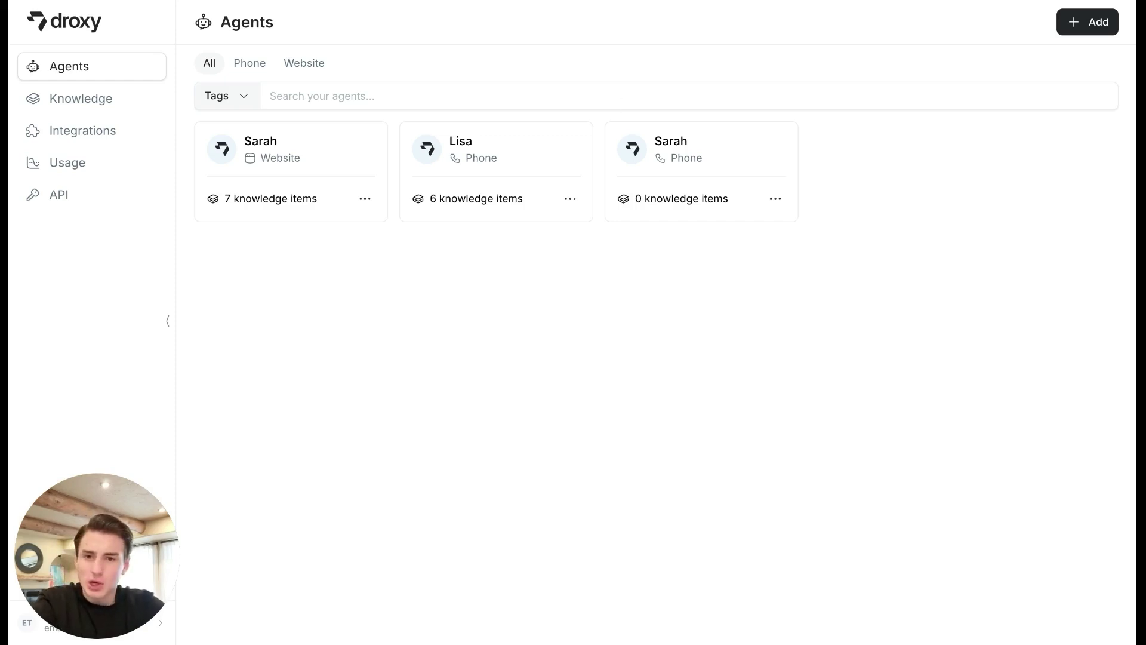
Open Select agent type and look over the General, Messaging and Sales agent descriptions.
click(1088, 29)
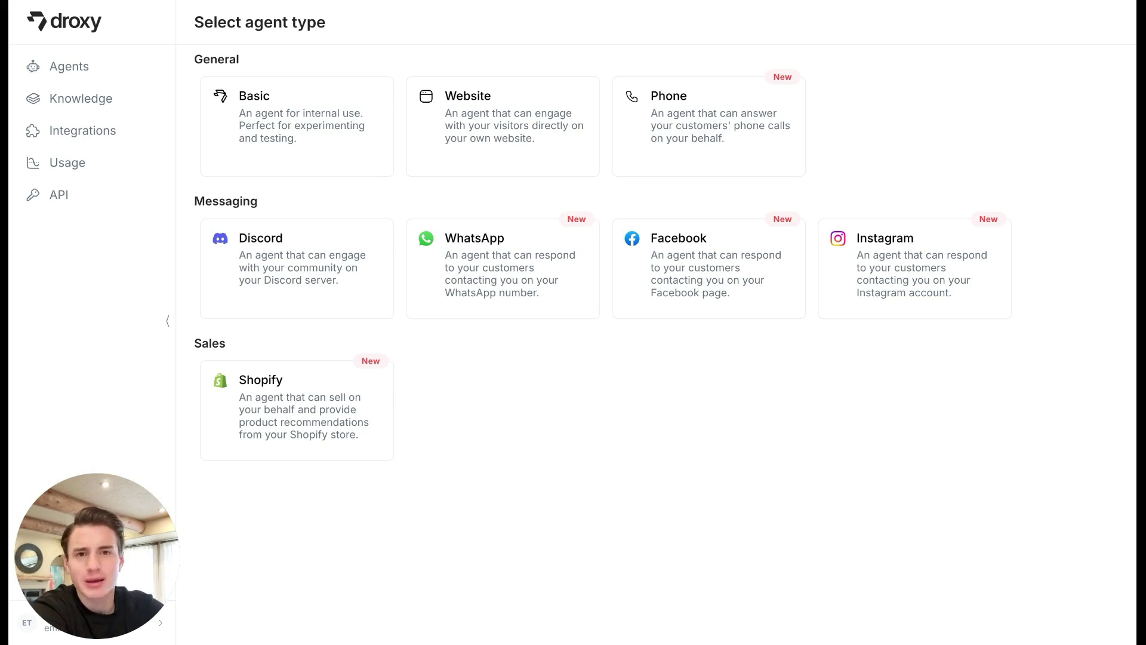
drag(292, 69, 942, 381)
click(942, 381)
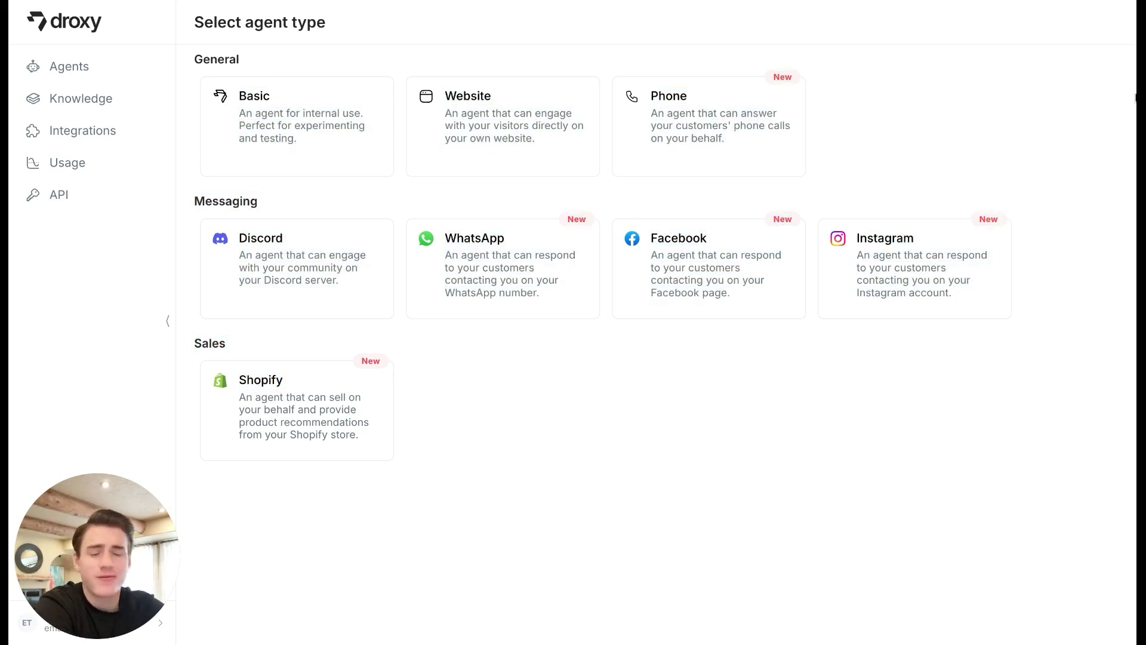